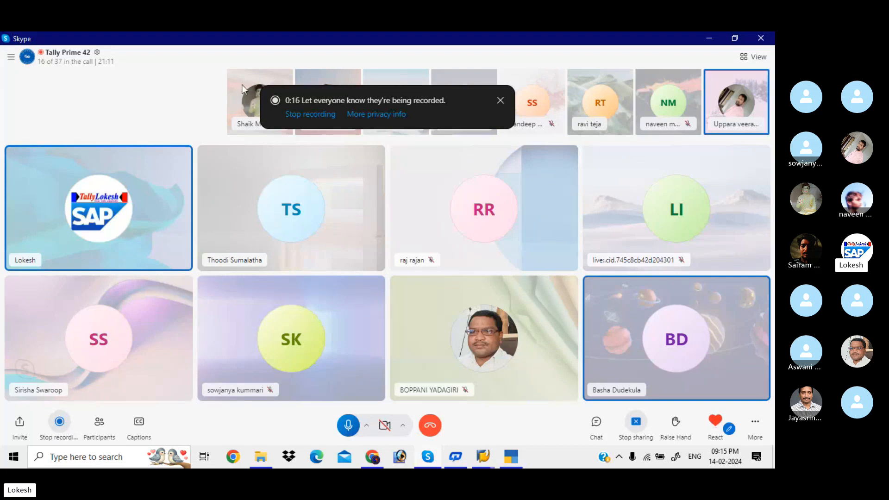
Step: Switch to Chrome and review the trainer's open YouTube, Instagram, Facebook and Amazon book pages
{"action": "mouse_move", "coordinate": [380, 459]}
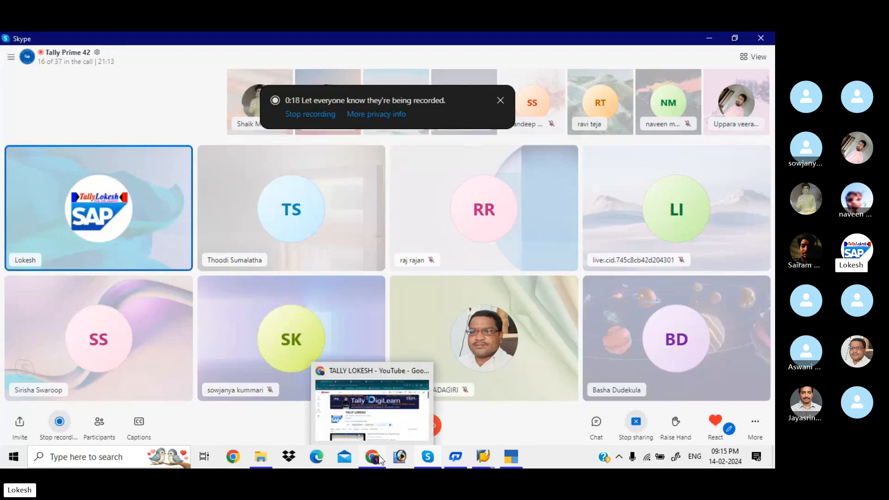
{"action": "left_click", "coordinate": [389, 419]}
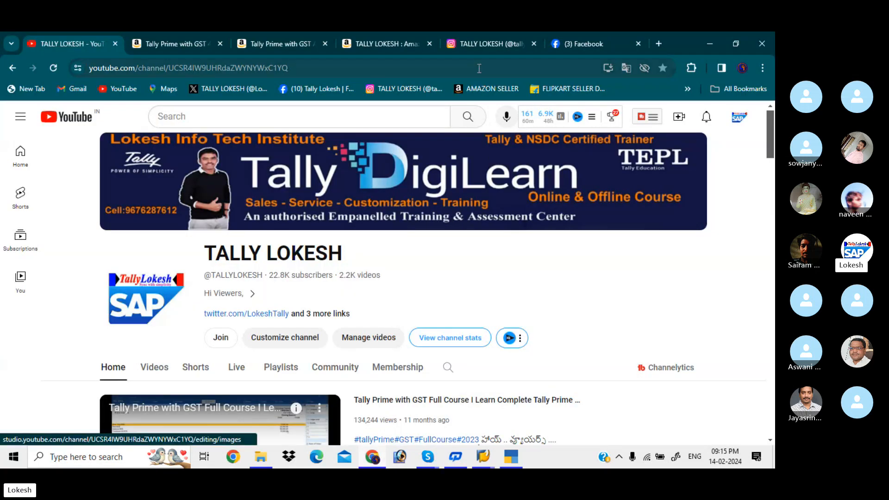
{"action": "left_click", "coordinate": [488, 45]}
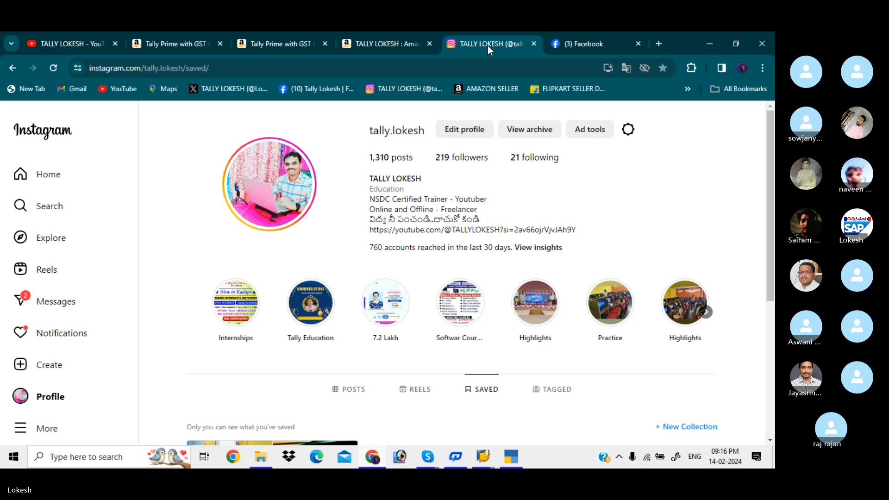
{"action": "left_click", "coordinate": [578, 47]}
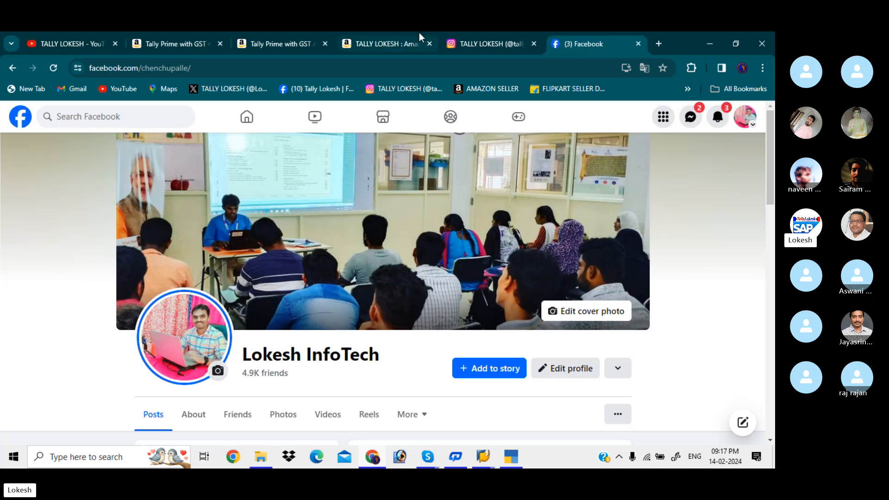
{"action": "left_click", "coordinate": [412, 44]}
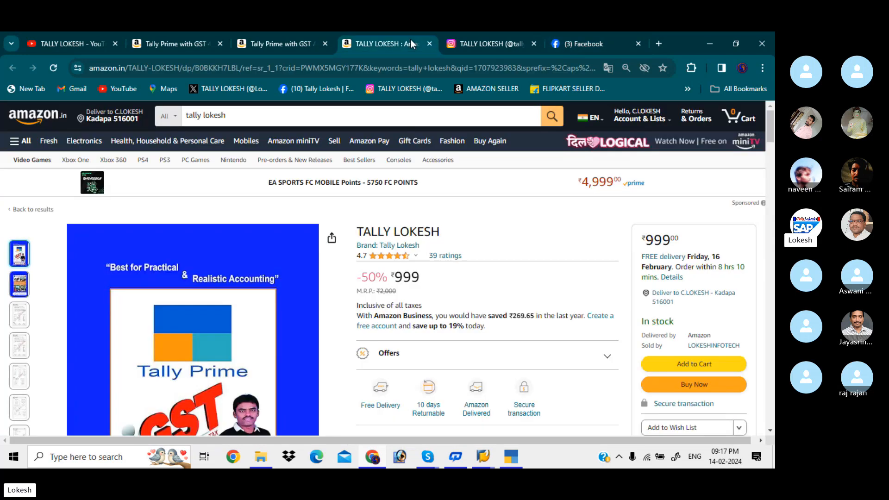
{"action": "scroll", "coordinate": [384, 268], "scroll_direction": "down", "scroll_amount": 3}
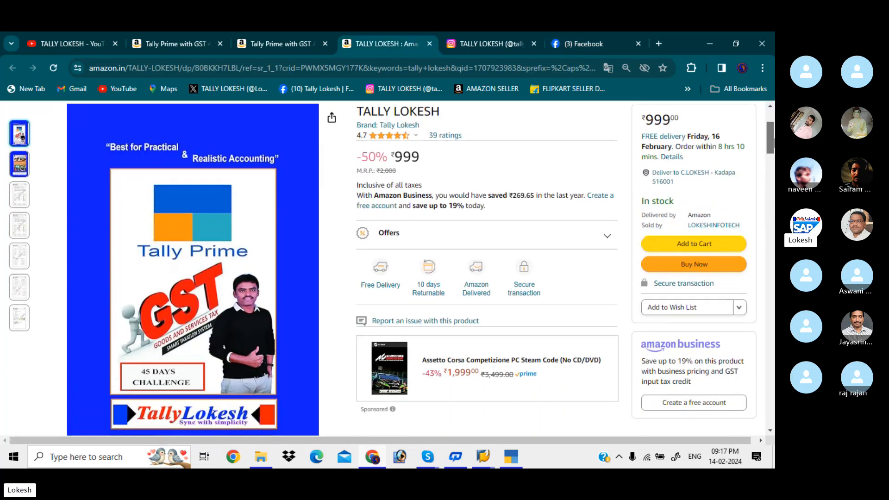
{"action": "scroll", "coordinate": [769, 121], "scroll_direction": "up", "scroll_amount": 3}
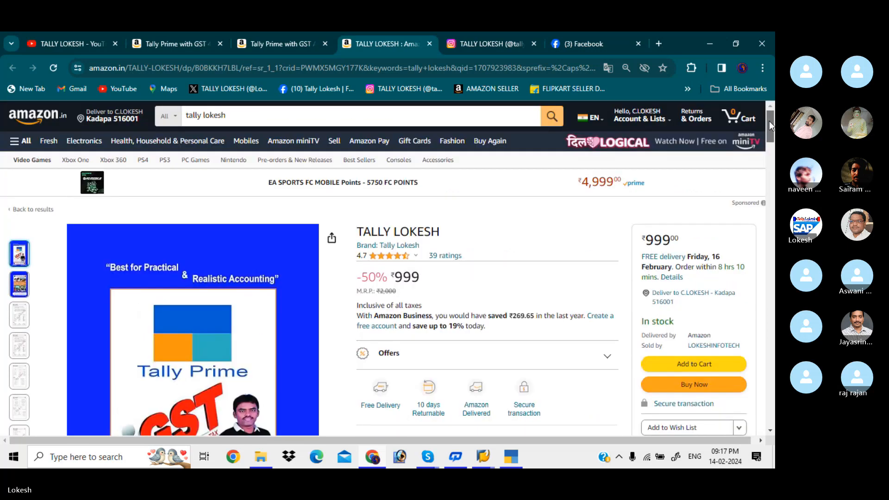
{"action": "left_click", "coordinate": [271, 44]}
{"action": "left_click", "coordinate": [192, 43]}
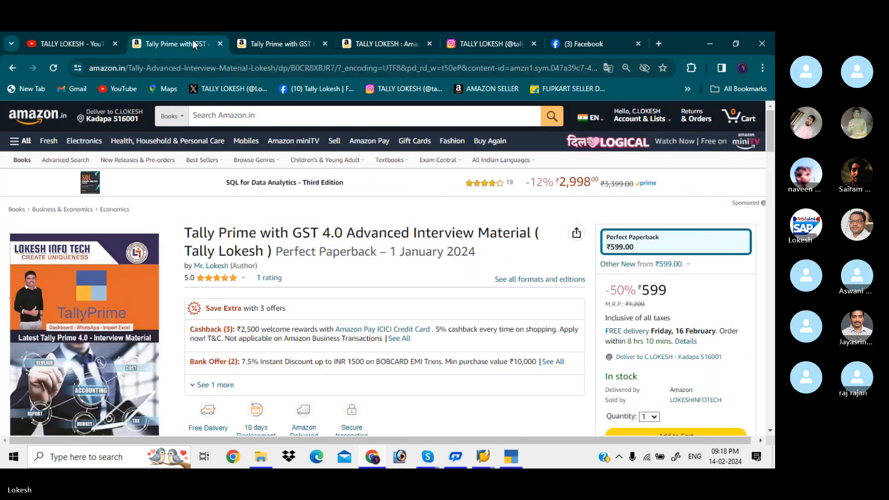
{"action": "left_click", "coordinate": [88, 37]}
Step: Switch to TallyPrime and shut the PURCHASE ORDER company
{"action": "left_click", "coordinate": [511, 459]}
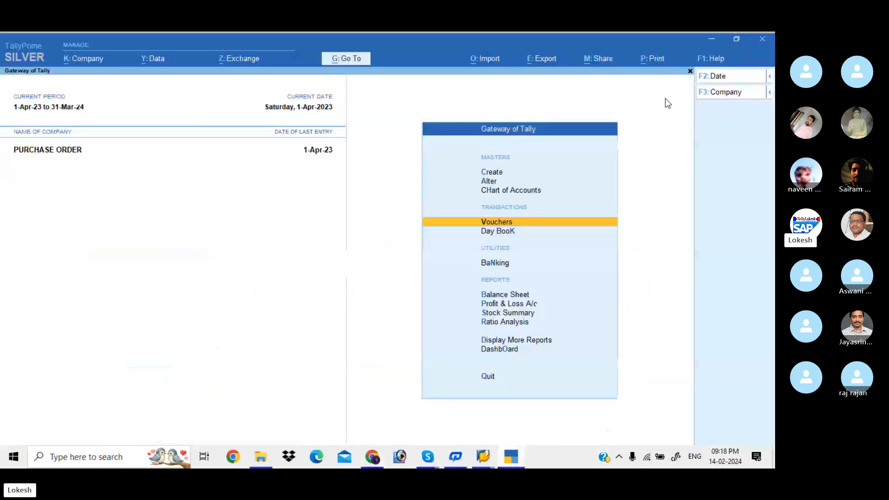
{"action": "left_click", "coordinate": [731, 98]}
{"action": "key", "text": "Return"}
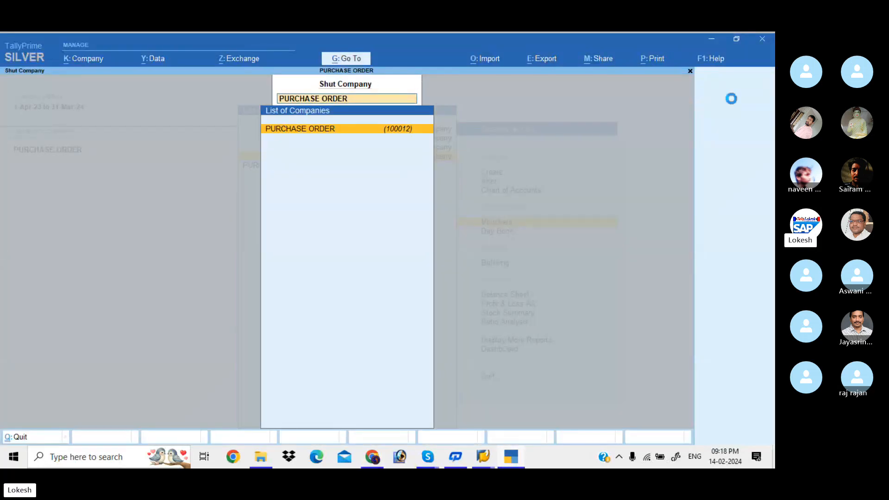
{"action": "key", "text": "Return"}
{"action": "key", "text": "Return"}
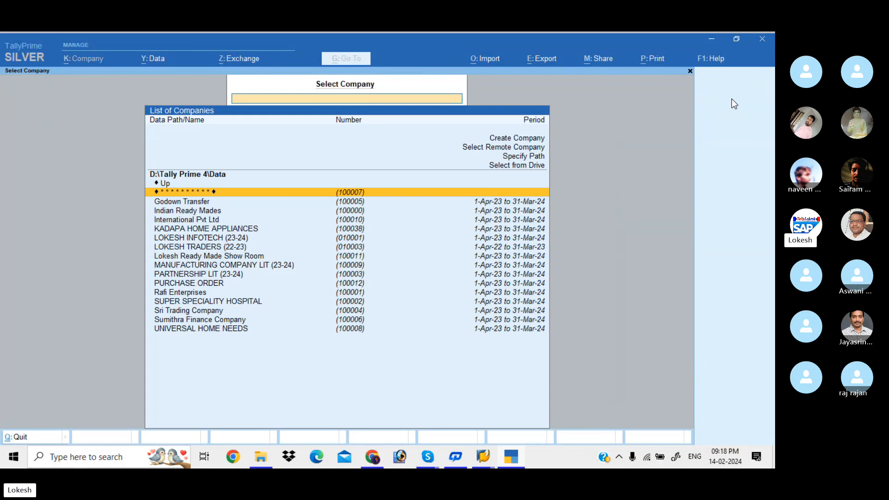
Step: Start creating a new company named VARUN AGENCIES, keeping the same mailing name
{"action": "key", "text": "Up"}
{"action": "key", "text": "Up"}
{"action": "key", "text": "Up"}
{"action": "key", "text": "Up"}
{"action": "key", "text": "Up"}
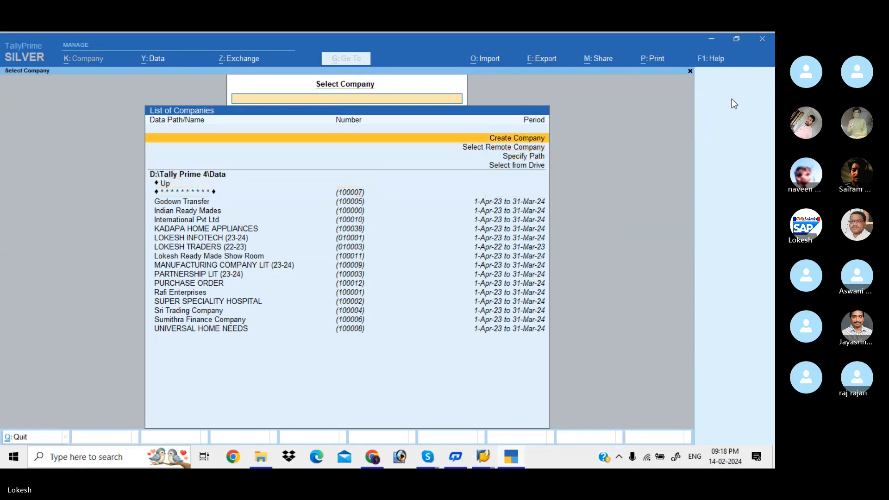
{"action": "key", "text": "Return"}
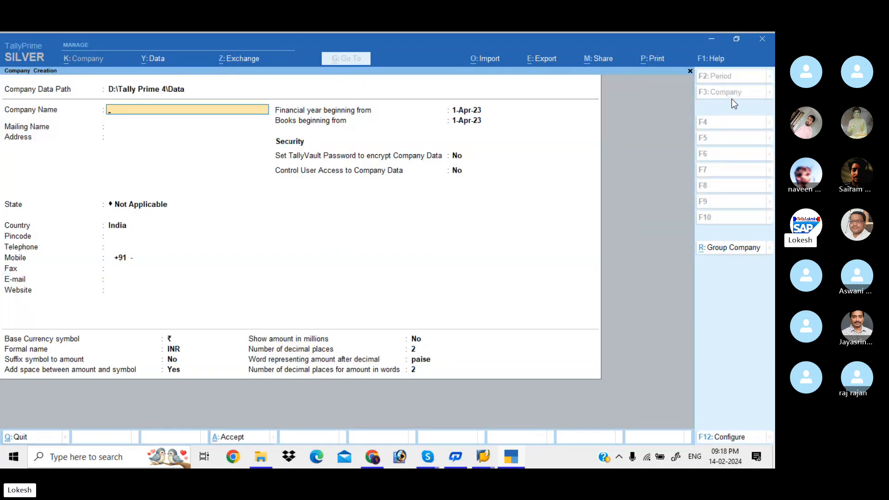
{"action": "type", "text": "VARUN AGENC"}
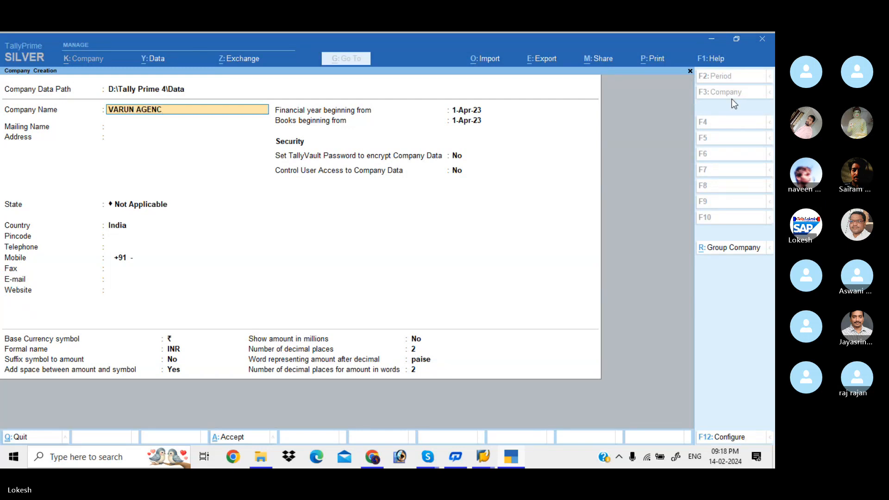
{"action": "type", "text": "IES"}
{"action": "key", "text": "Return"}
{"action": "key", "text": "Return"}
{"action": "key", "text": "Return"}
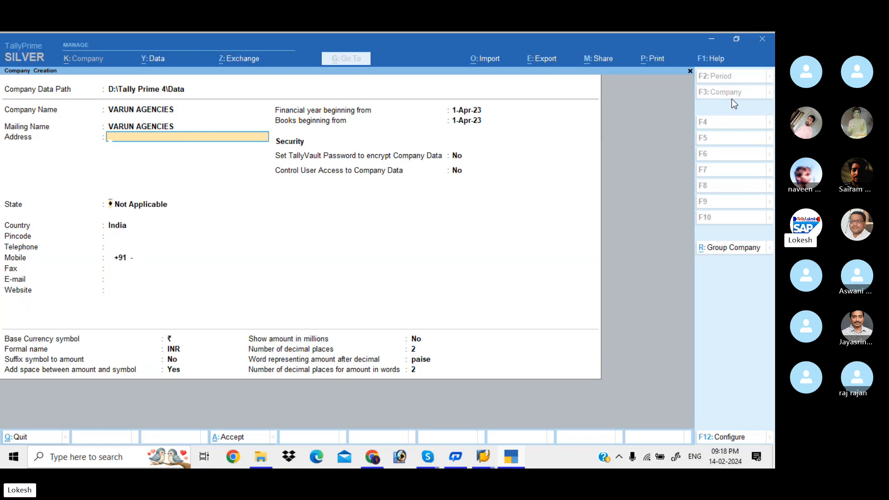
Step: Set the company's state to Andhra Pradesh and save the new company
{"action": "key", "text": "Down"}
{"action": "key", "text": "Down"}
{"action": "key", "text": "Return"}
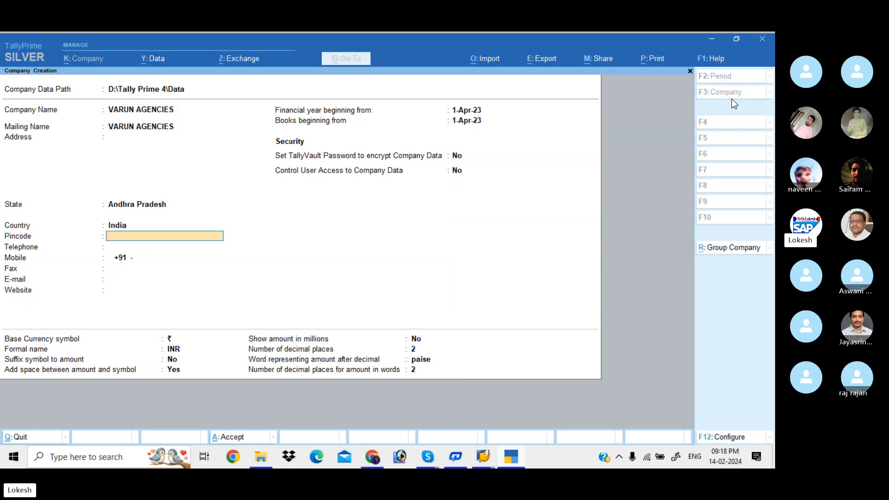
{"action": "key", "text": "ctrl"}
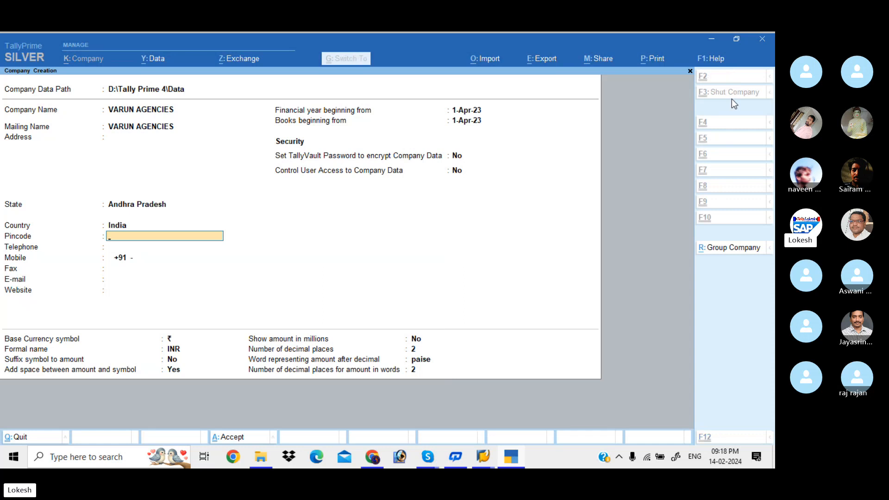
{"action": "key", "text": "ctrl+a"}
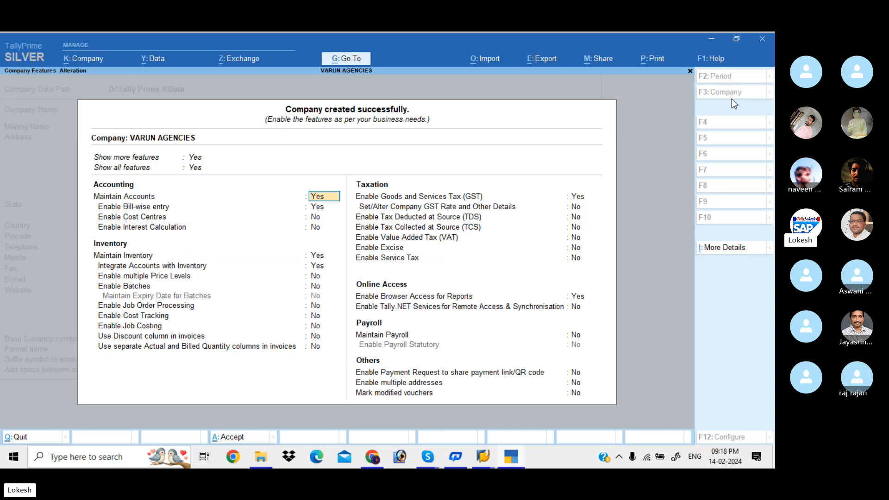
Step: Disable bill-wise entry in the company's accounting features
{"action": "key", "text": "Return"}
{"action": "type", "text": "N"}
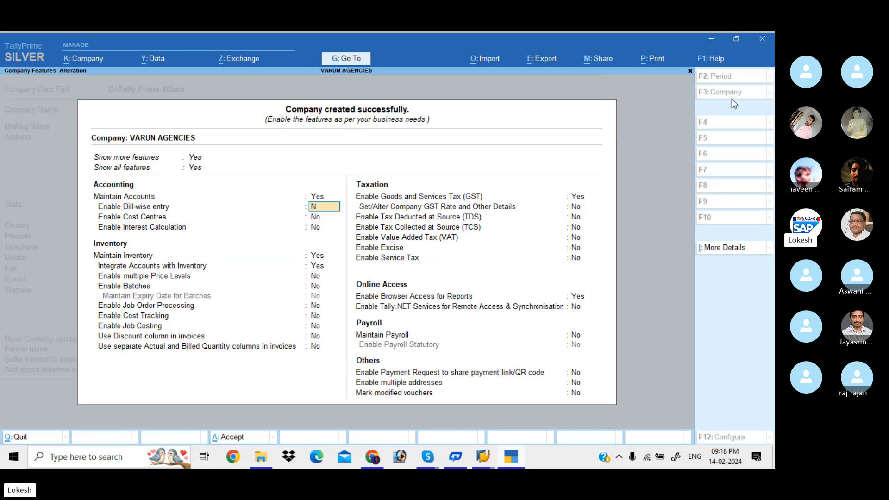
{"action": "key", "text": "Return"}
{"action": "key", "text": "Return"}
{"action": "key", "text": "Return"}
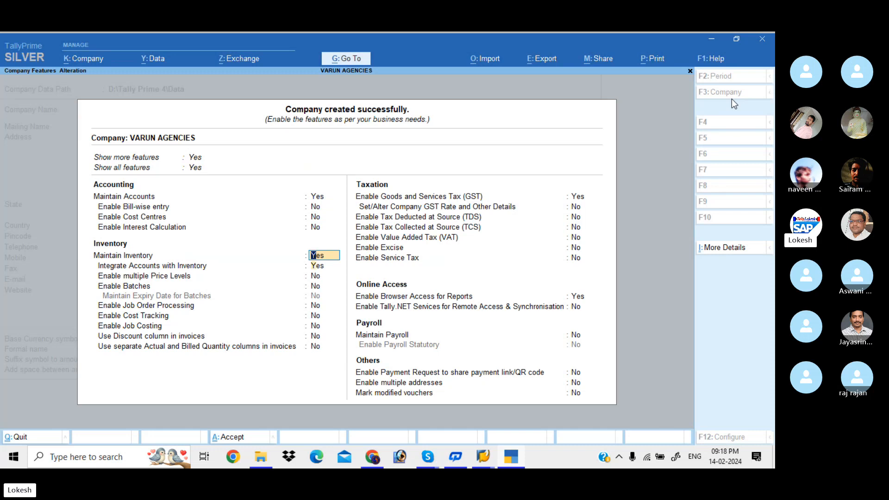
Step: Enable multiple price levels in the inventory features, leaving the remaining inventory options at their defaults
{"action": "key", "text": "Return"}
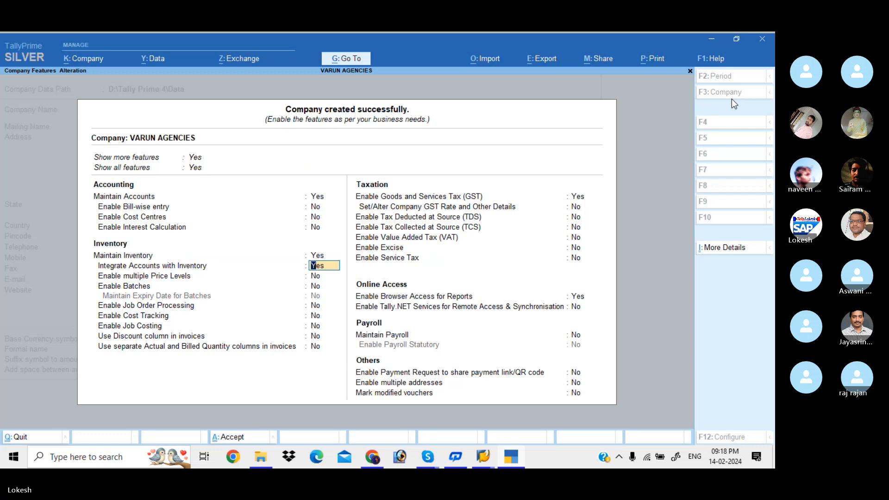
{"action": "key", "text": "Return"}
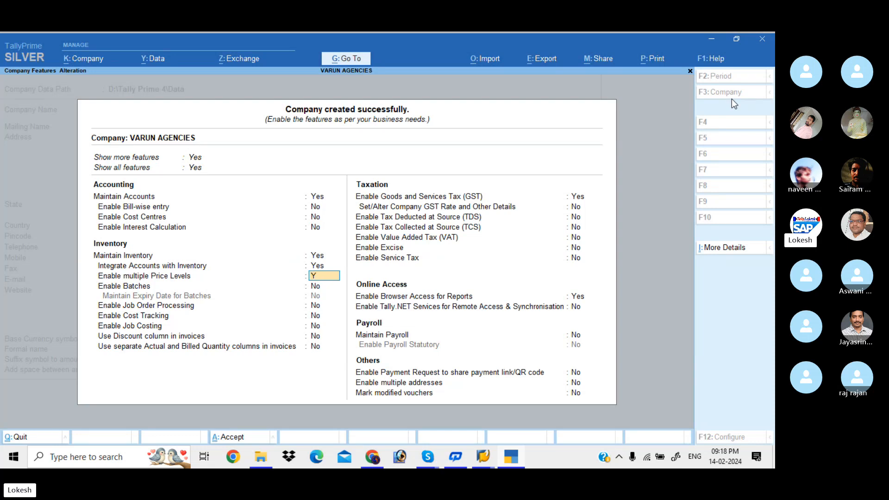
{"action": "key", "text": "y"}
{"action": "key", "text": "Return"}
{"action": "key", "text": "Return"}
{"action": "key", "text": "Return"}
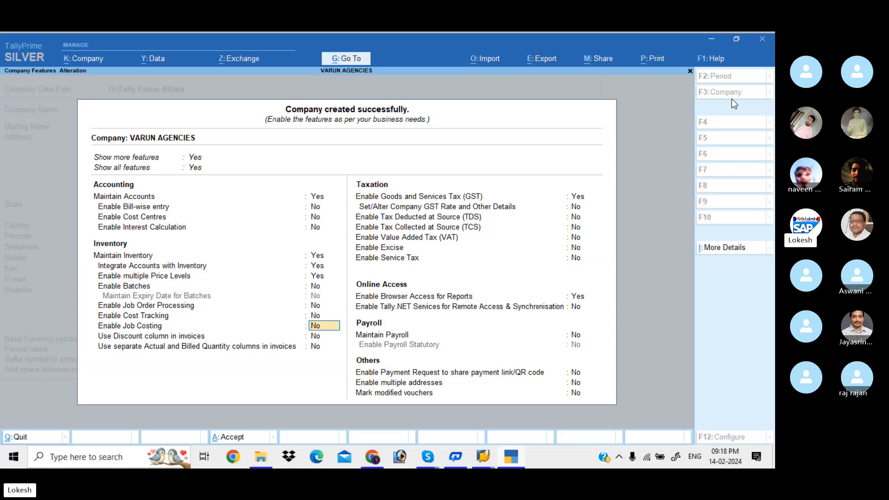
Step: Keep GST enabled, enter the company's GSTIN in the registration details, and save the GST details and company features
{"action": "key", "text": "Return"}
{"action": "key", "text": "Return"}
{"action": "key", "text": "Return"}
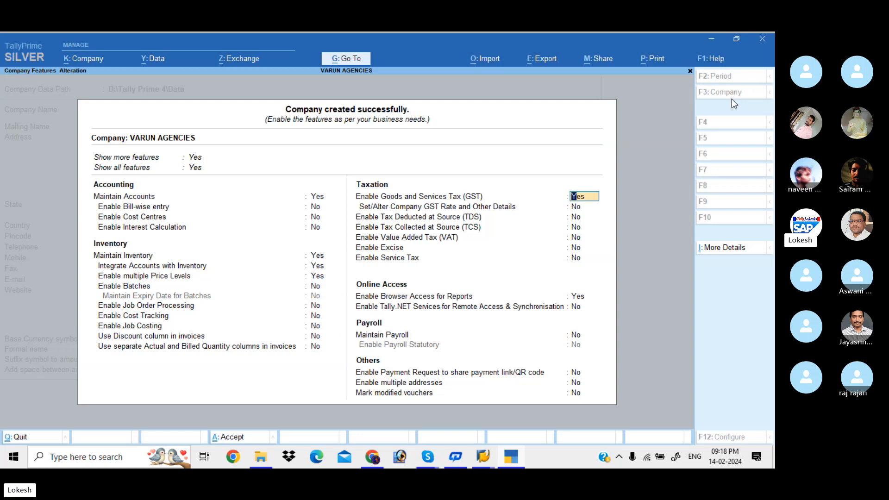
{"action": "key", "text": "Return"}
{"action": "key", "text": "Return"}
{"action": "key", "text": "Return"}
{"action": "key", "text": "Return"}
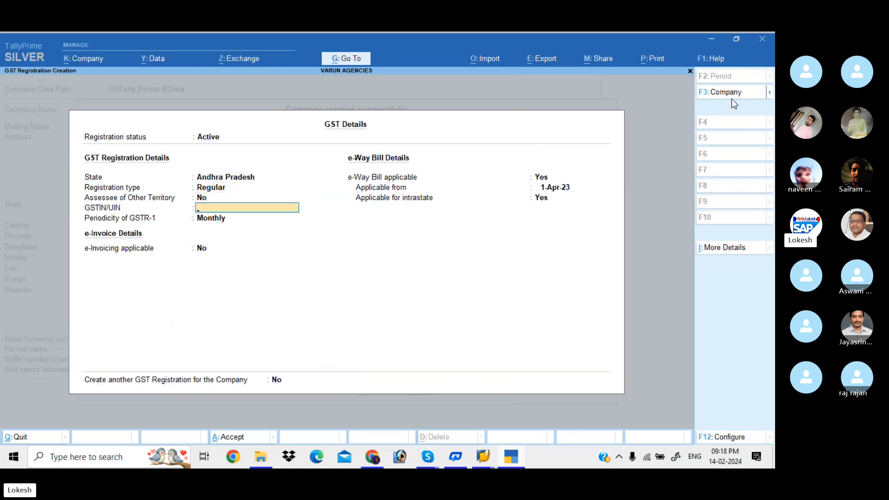
{"action": "type", "text": "37AAAAA1478A1Z5"}
{"action": "key", "text": "Return"}
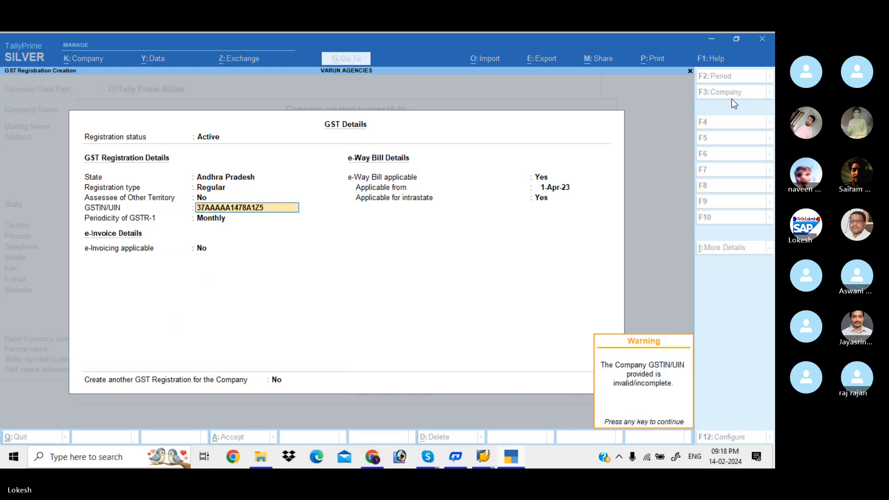
{"action": "key", "text": "Return"}
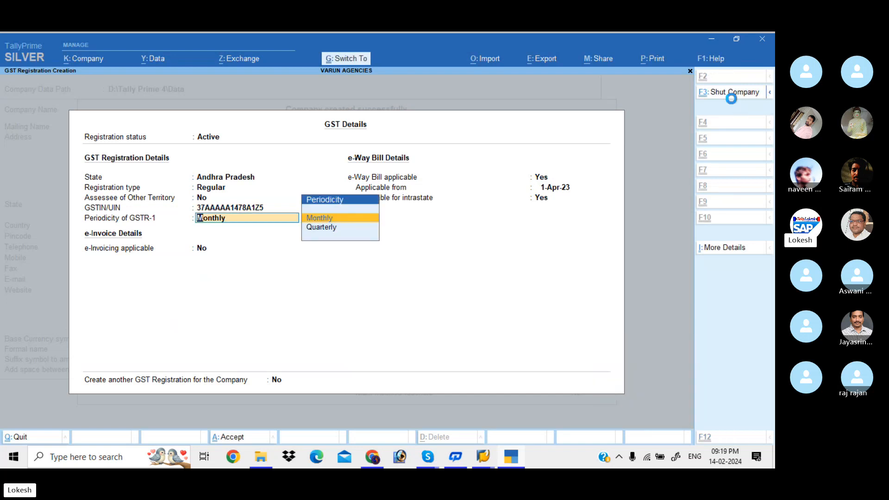
{"action": "key", "text": "ctrl+a"}
{"action": "key", "text": "ctrl+a"}
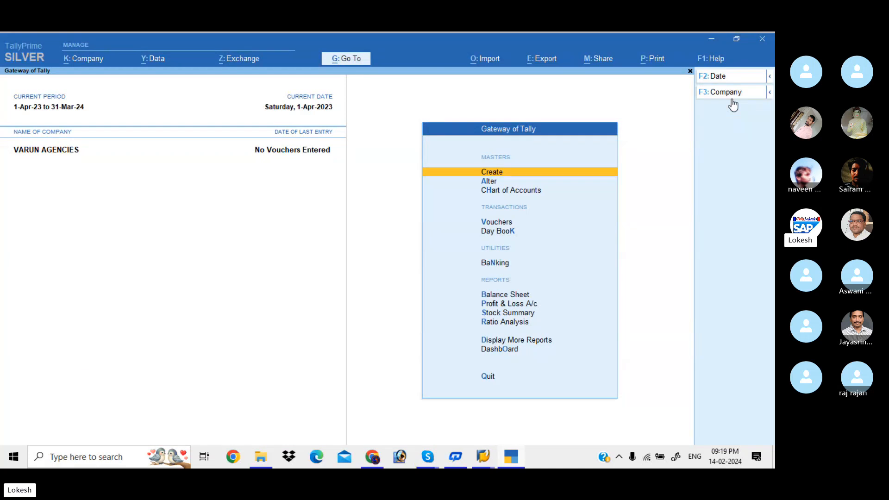
Step: Open voucher entry for VARUN AGENCIES and switch it to a Receipt voucher
{"action": "key", "text": "Down"}
{"action": "key", "text": "Down"}
{"action": "key", "text": "Down"}
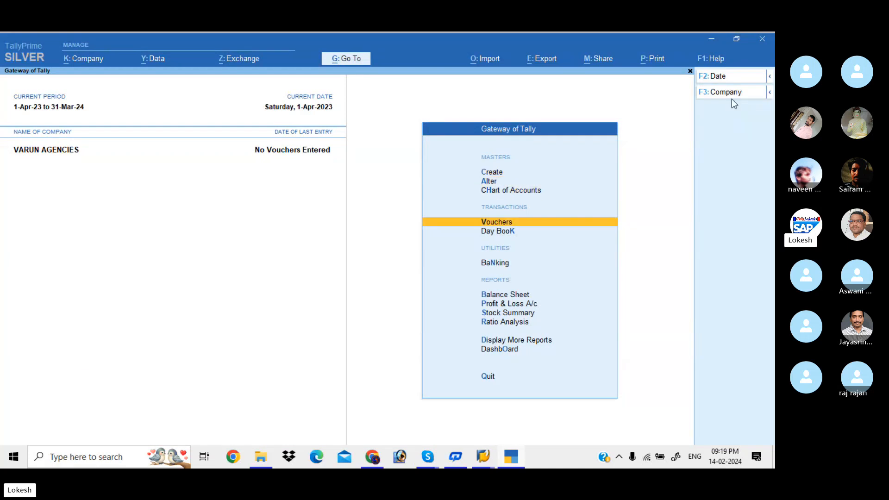
{"action": "key", "text": "Return"}
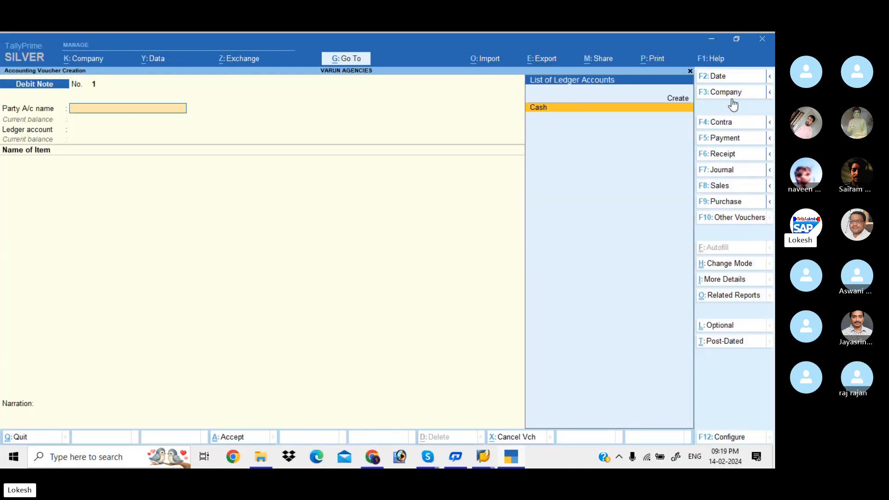
{"action": "left_click", "coordinate": [741, 154]}
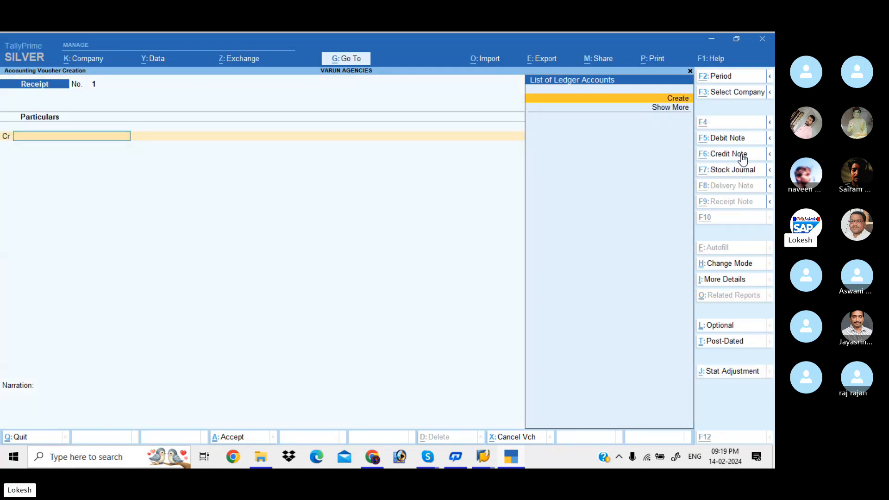
Step: Create a ledger named Capital under the Capital Account group and use it as the receipt voucher's credit account
{"action": "key", "text": "alt+c"}
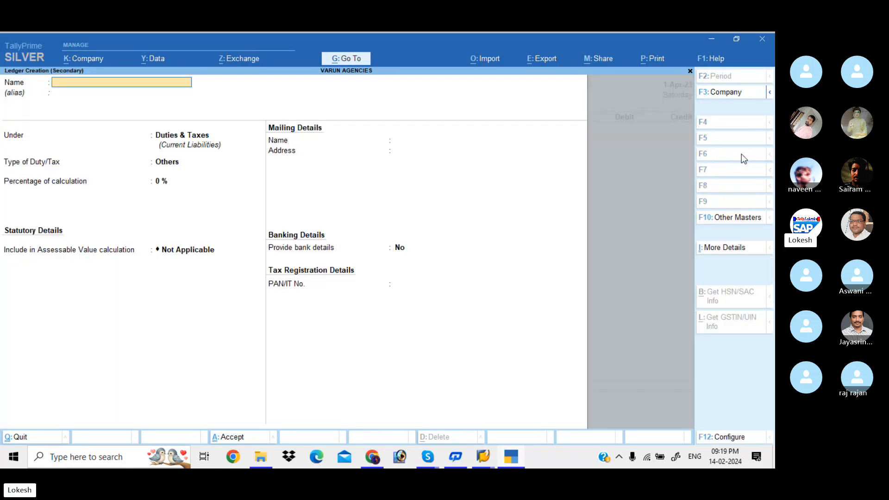
{"action": "type", "text": "Capital"}
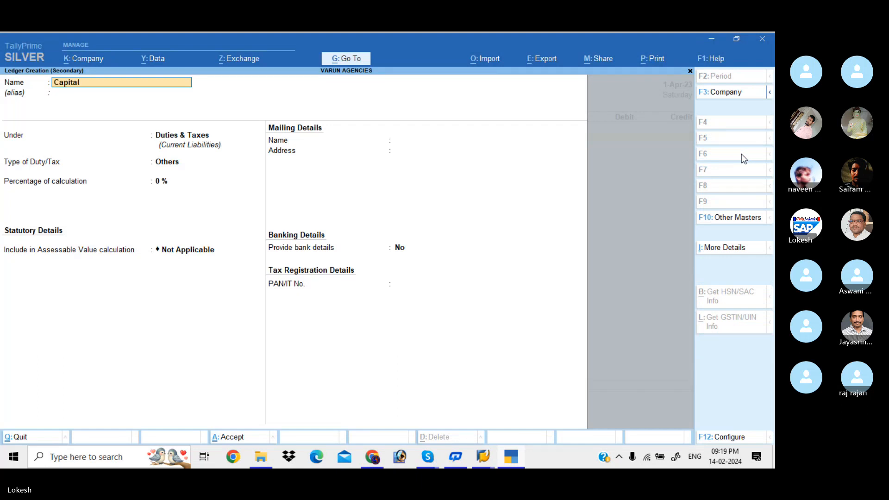
{"action": "key", "text": "Return"}
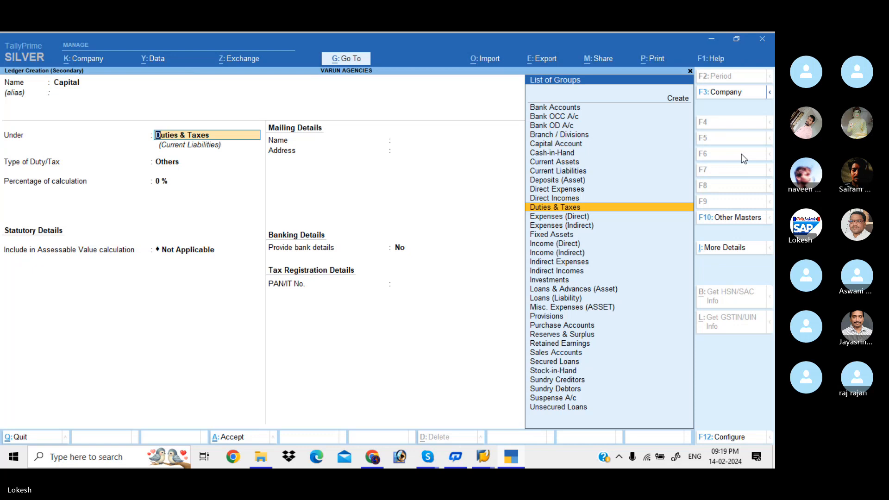
{"action": "type", "text": "Ca"}
{"action": "key", "text": "Down"}
{"action": "key", "text": "Return"}
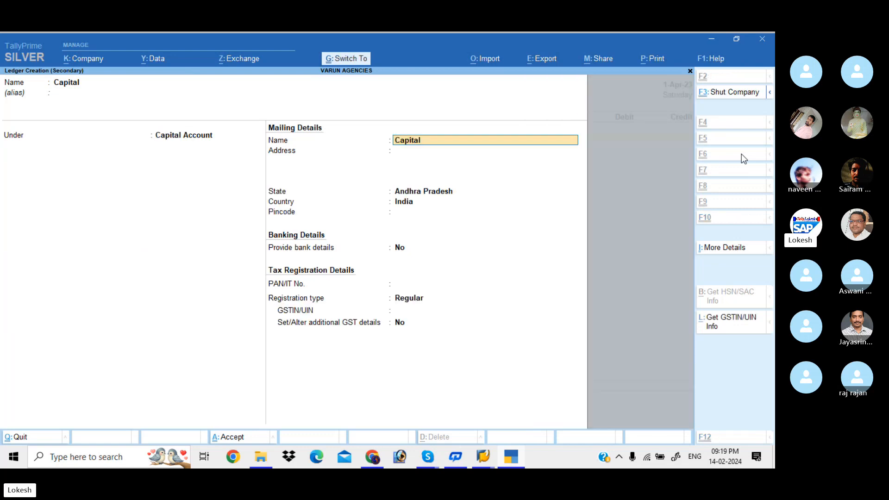
{"action": "key", "text": "ctrl+a"}
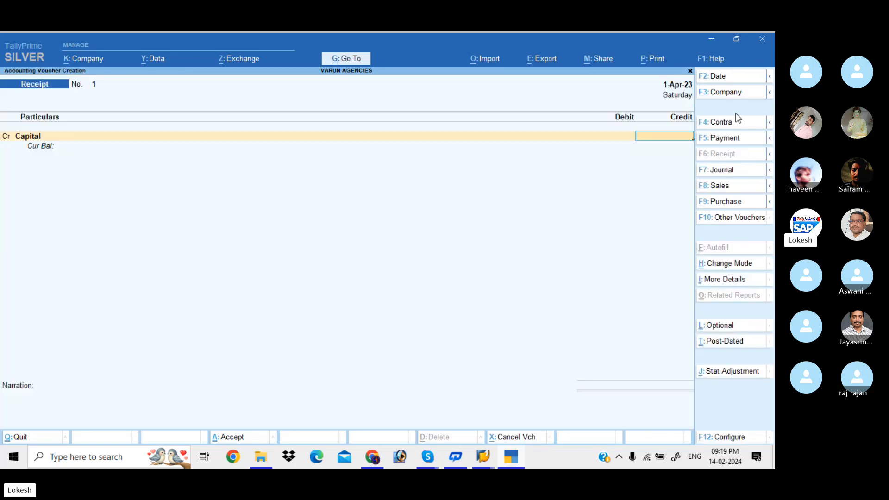
Step: Set the receipt voucher's date to 1-4
{"action": "left_click", "coordinate": [725, 74]}
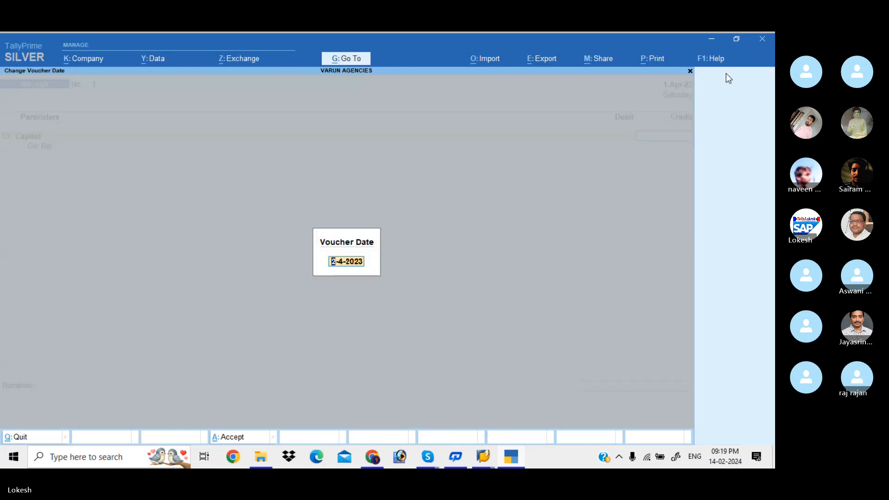
{"action": "key", "text": "BackSpace"}
{"action": "type", "text": "1-4"}
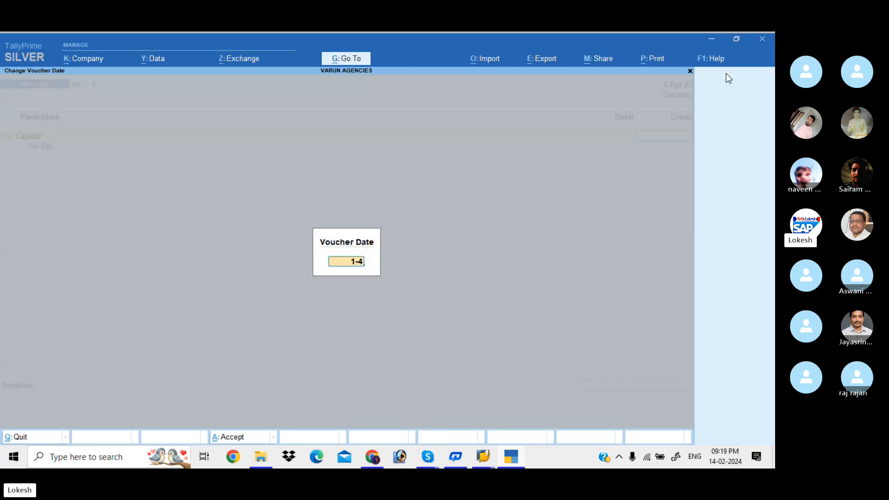
{"action": "key", "text": "Return"}
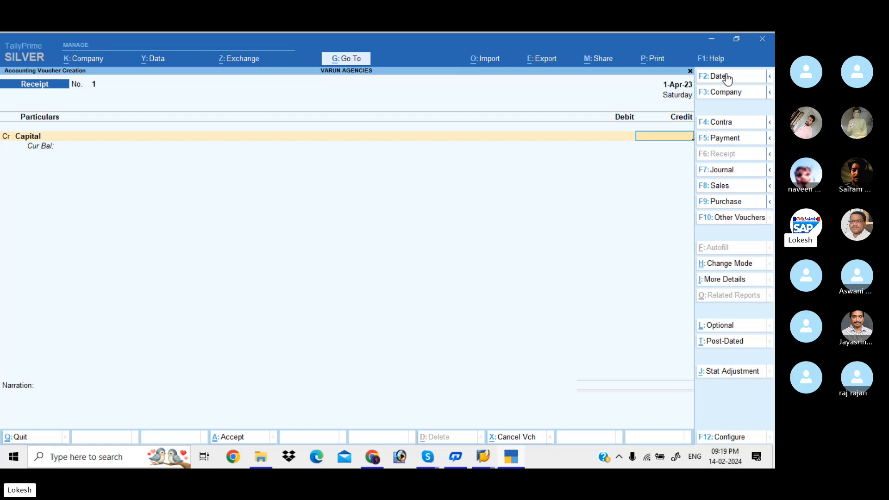
Step: Credit Capital with 1000000, debit Cash for the same amount, and save the receipt voucher without a narration
{"action": "type", "text": "1000000"}
{"action": "key", "text": "Return"}
{"action": "key", "text": "Down"}
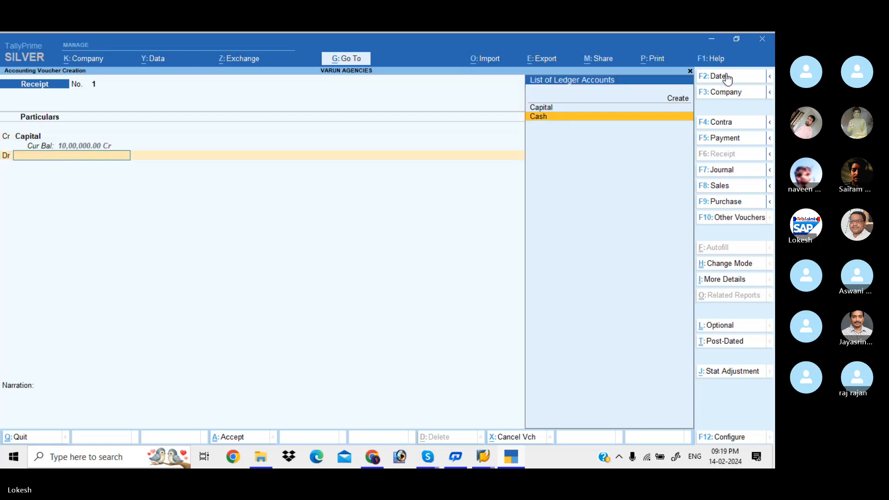
{"action": "key", "text": "Return"}
{"action": "key", "text": "Return"}
{"action": "key", "text": "Return"}
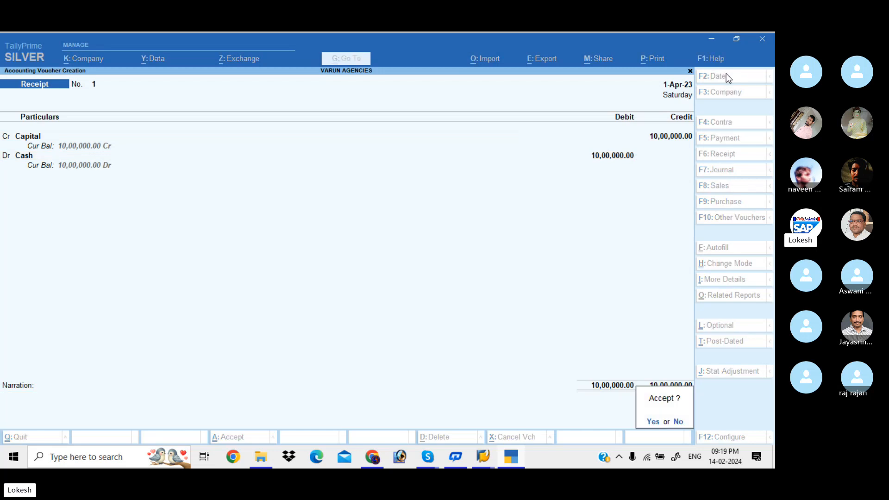
{"action": "key", "text": "Return"}
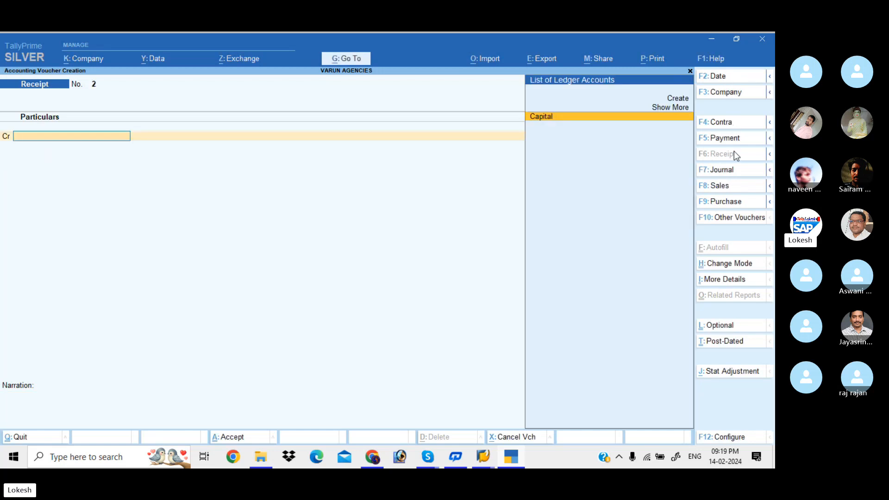
Step: Start a Purchase voucher dated 2-5 and leave the supplier invoice number blank
{"action": "left_click", "coordinate": [732, 201]}
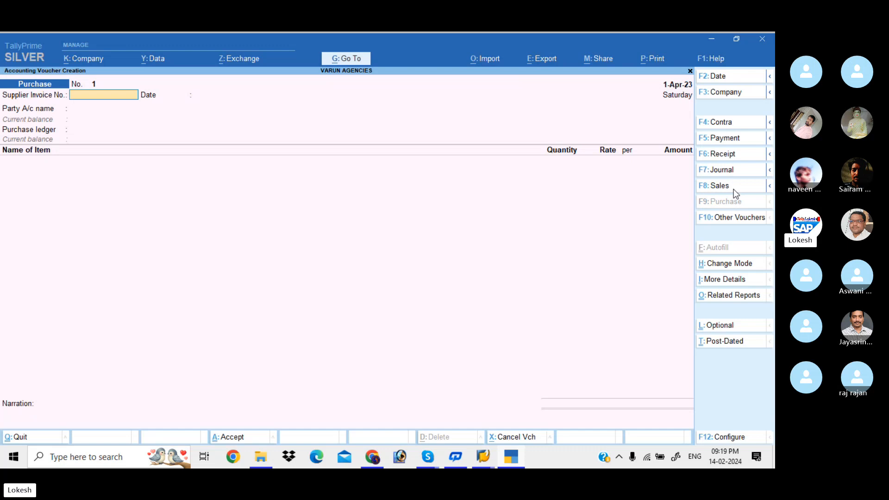
{"action": "left_click", "coordinate": [724, 78]}
{"action": "type", "text": "2-"}
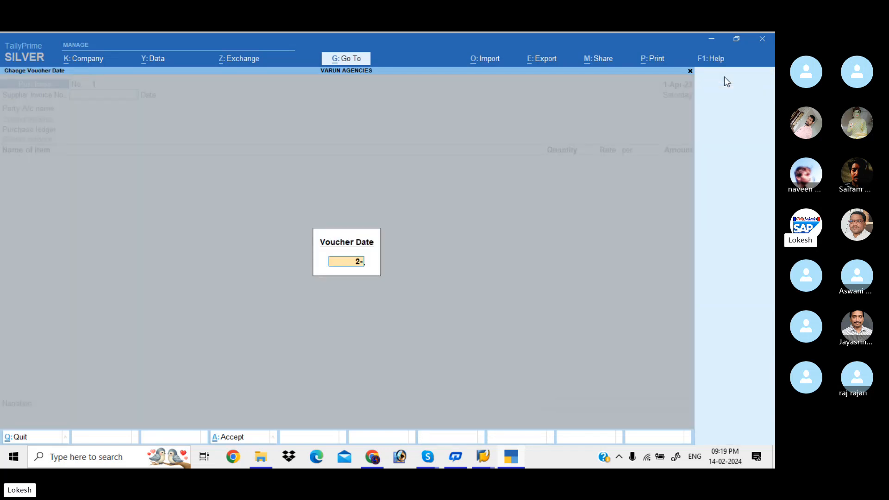
{"action": "type", "text": "5"}
{"action": "key", "text": "Return"}
{"action": "key", "text": "Return"}
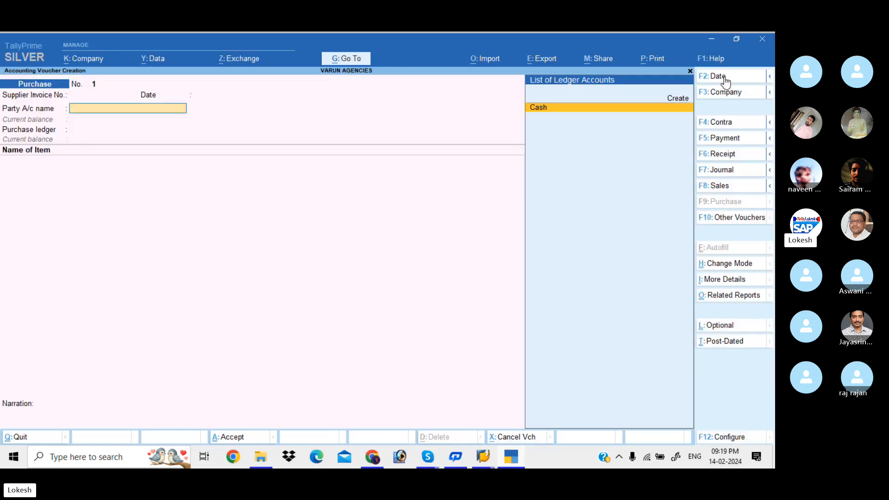
Step: Create a party ledger named Navya Merchants under Sundry Creditors, keeping the default mailing details and Regular registration type
{"action": "key", "text": "alt+c"}
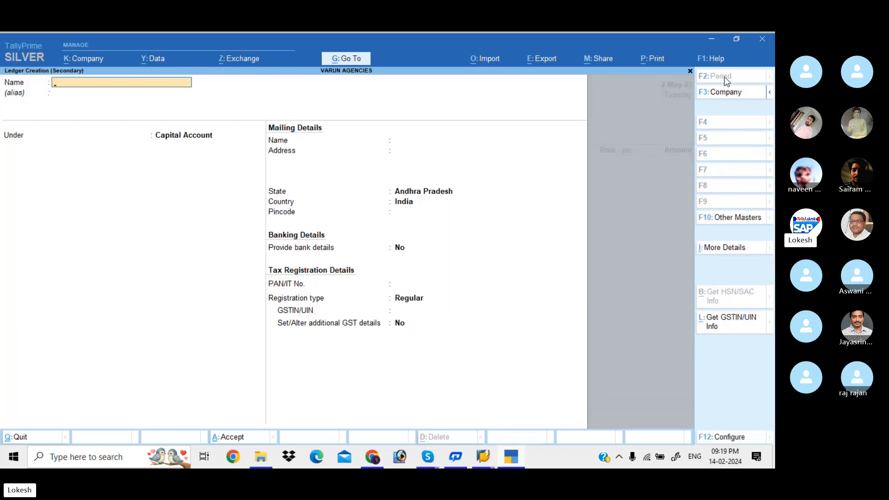
{"action": "type", "text": "Navya Merchants"}
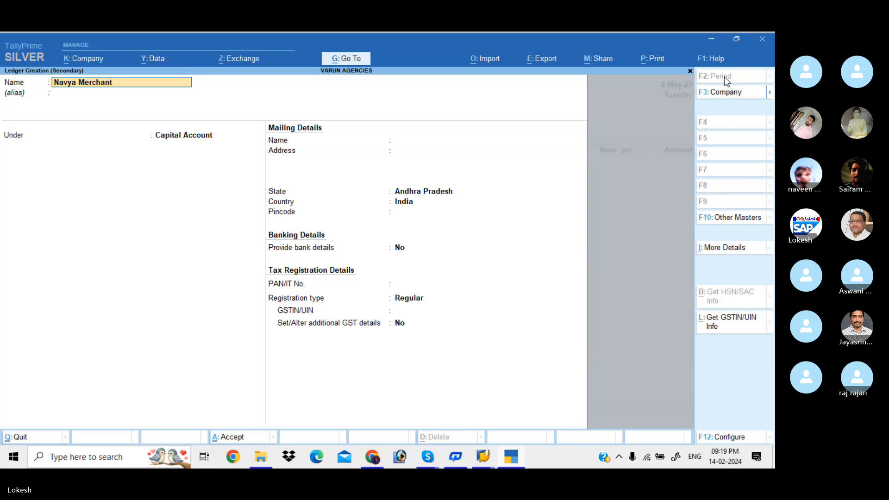
{"action": "key", "text": "Return"}
{"action": "type", "text": "sun"}
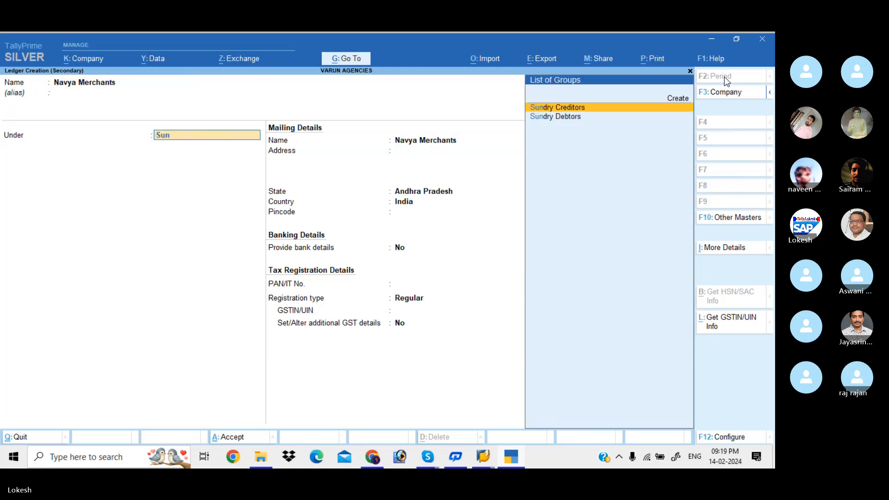
{"action": "key", "text": "Return"}
{"action": "key", "text": "Return"}
{"action": "key", "text": "Return"}
{"action": "key", "text": "Return"}
{"action": "key", "text": "Return"}
{"action": "key", "text": "Return"}
{"action": "key", "text": "Return"}
{"action": "key", "text": "Return"}
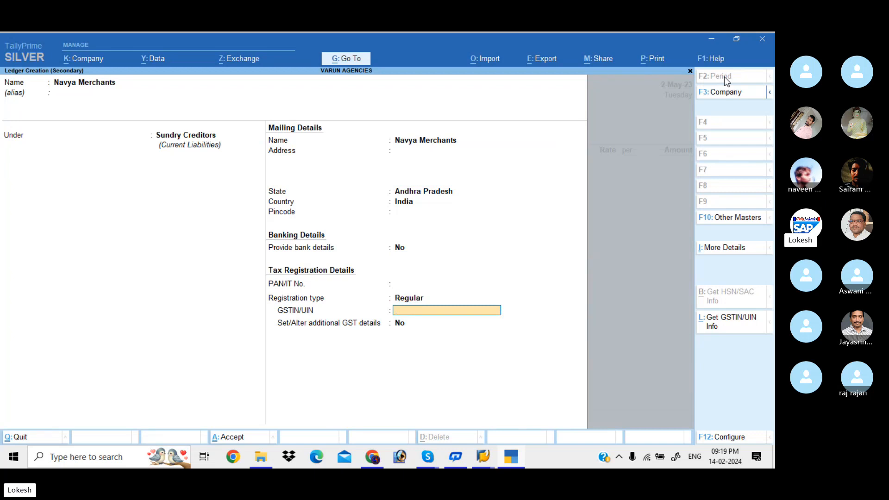
Step: Enter the supplier's GSTIN and save the ledger, accepting the voucher's receipt and party details at their defaults
{"action": "type", "text": "37AAAAA4563"}
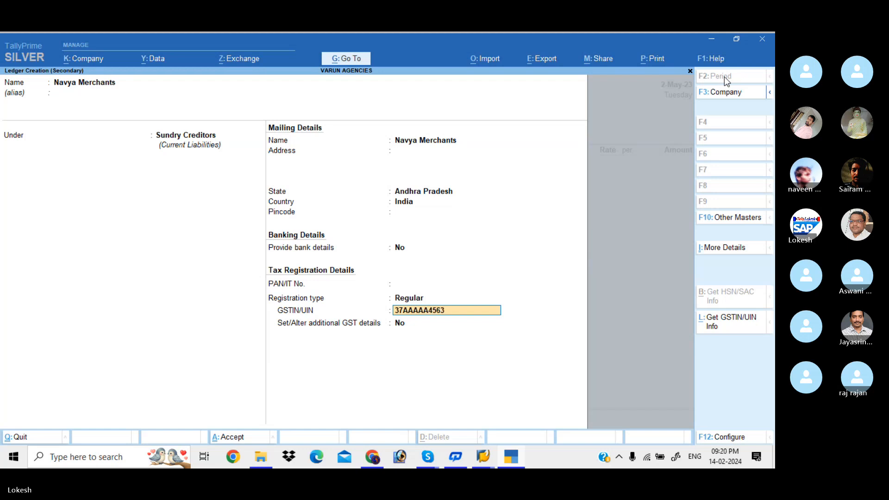
{"action": "type", "text": "A1Z"}
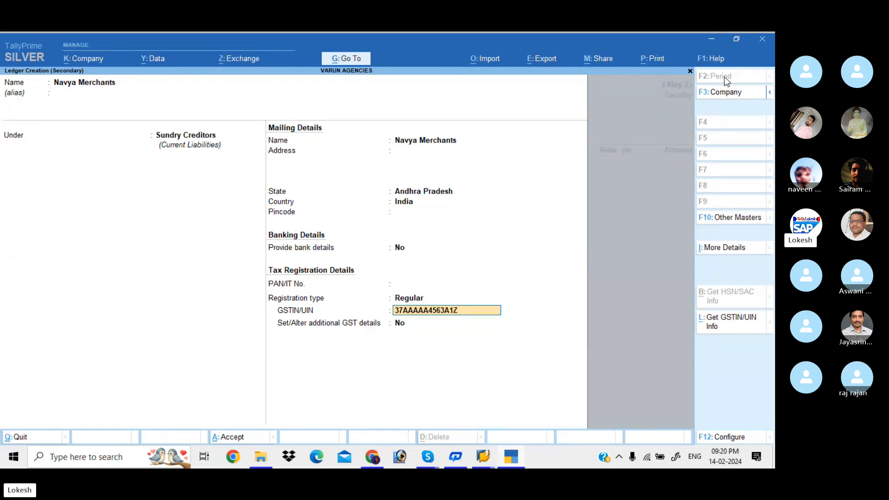
{"action": "type", "text": "8"}
{"action": "key", "text": "Return"}
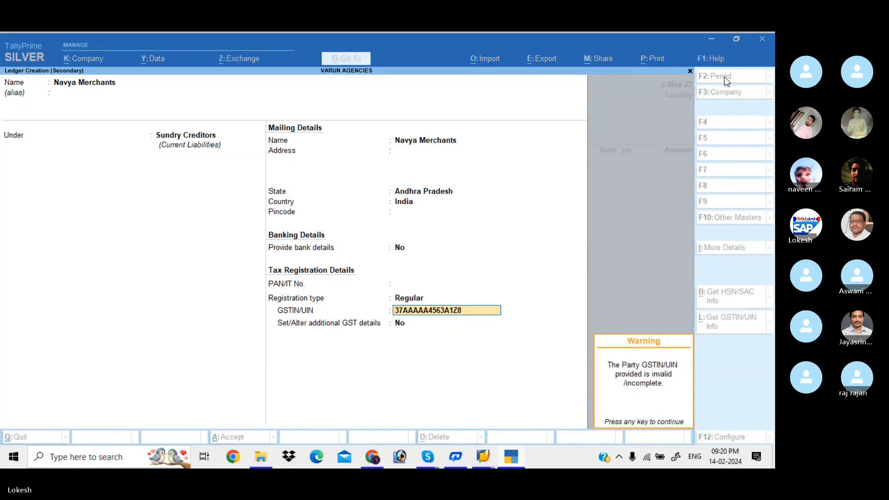
{"action": "key", "text": "Return"}
{"action": "key", "text": "ctrl"}
{"action": "key", "text": "ctrl+a"}
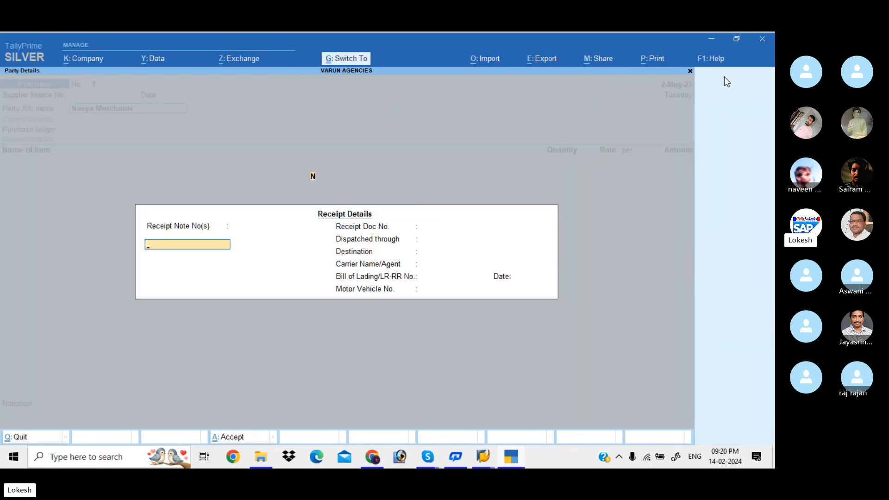
{"action": "key", "text": "ctrl+a"}
{"action": "key", "text": "ctrl+a"}
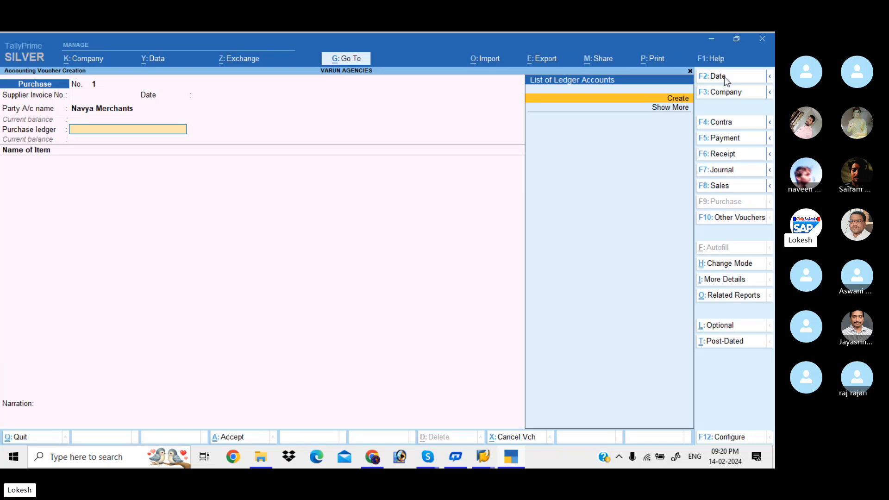
Step: Create a purchase ledger named Purchase under Purchase Accounts, keeping its ledger type and assessable value settings at Not Applicable
{"action": "key", "text": "alt+c"}
{"action": "type", "text": "Purchase"}
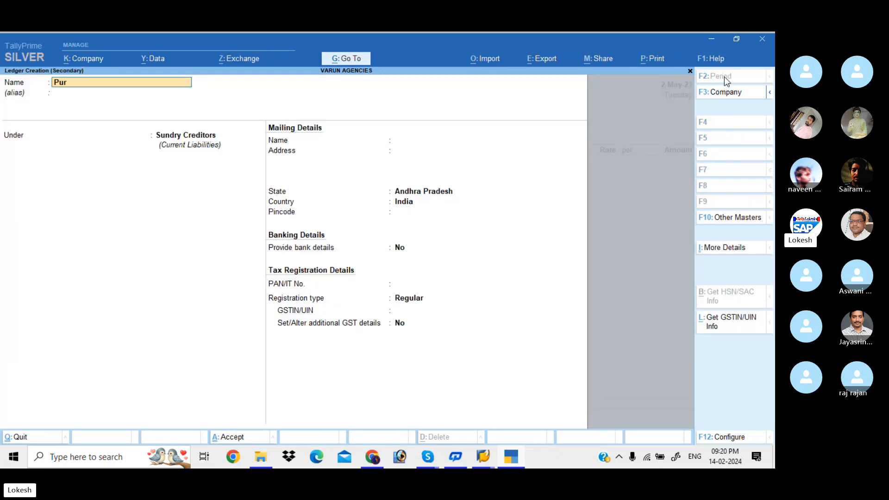
{"action": "key", "text": "Return"}
{"action": "key", "text": "Return"}
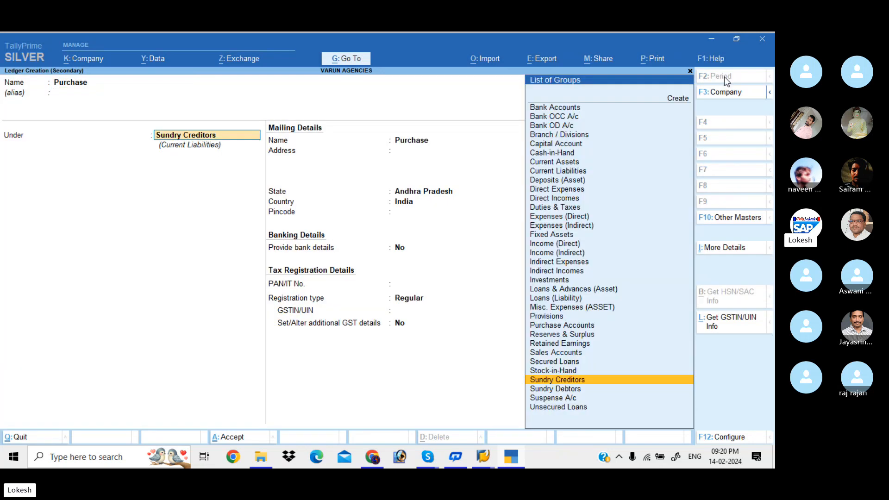
{"action": "type", "text": "Pu"}
{"action": "key", "text": "Return"}
{"action": "key", "text": "Return"}
{"action": "key", "text": "Return"}
{"action": "key", "text": "Return"}
{"action": "key", "text": "Return"}
{"action": "key", "text": "Return"}
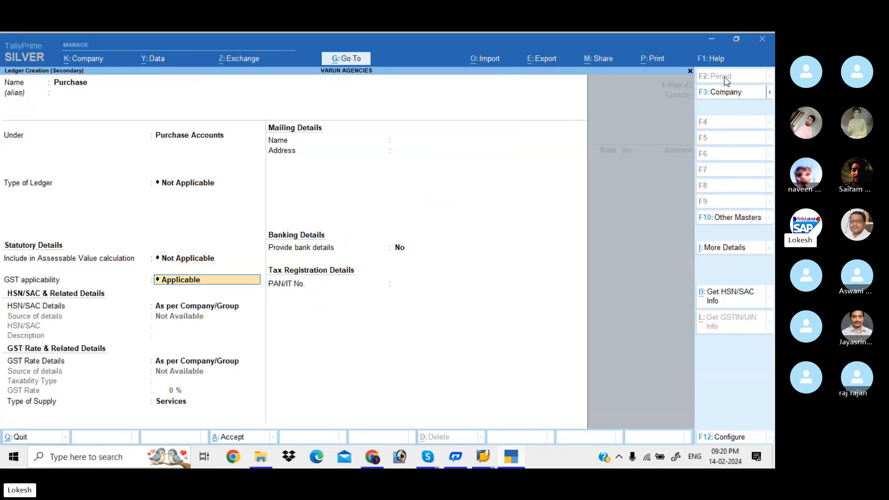
Step: Keep GST applicable for the Purchase ledger, set its type of supply to Goods, and save it
{"action": "key", "text": "Up"}
{"action": "key", "text": "Return"}
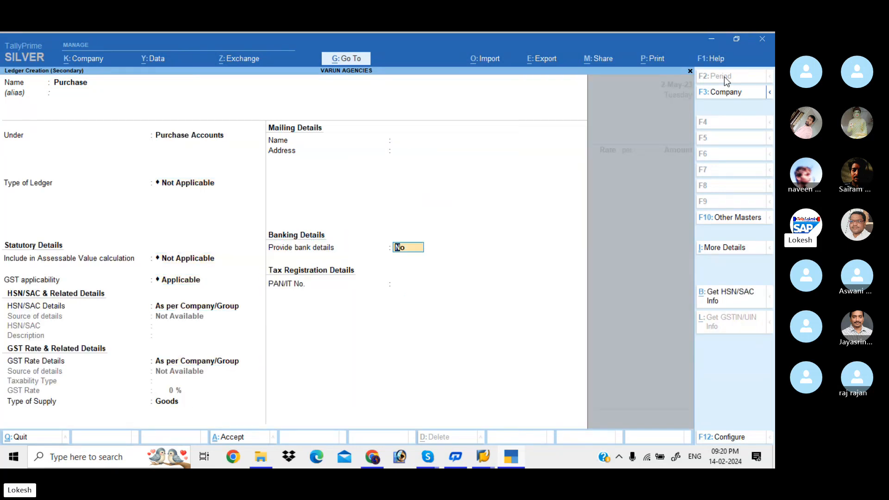
{"action": "key", "text": "Return"}
{"action": "key", "text": "Return"}
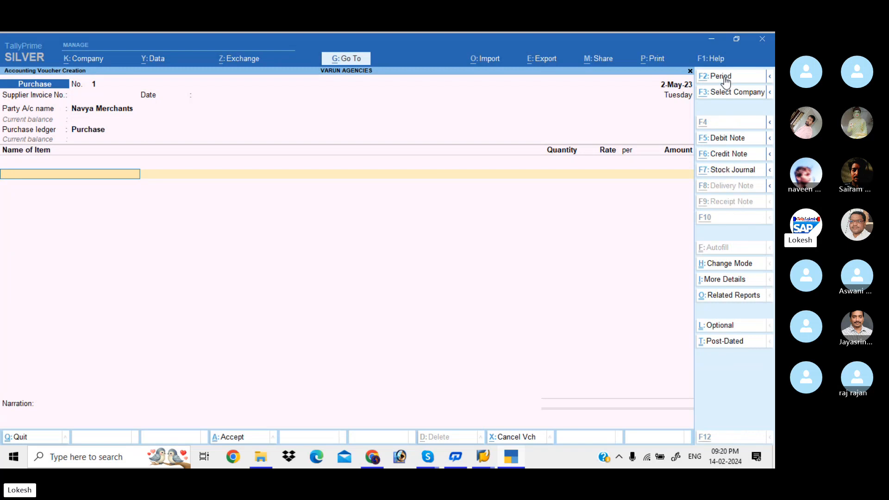
Step: Create a stock item named Fruit Butter Jam under Primary with no category
{"action": "key", "text": "alt+c"}
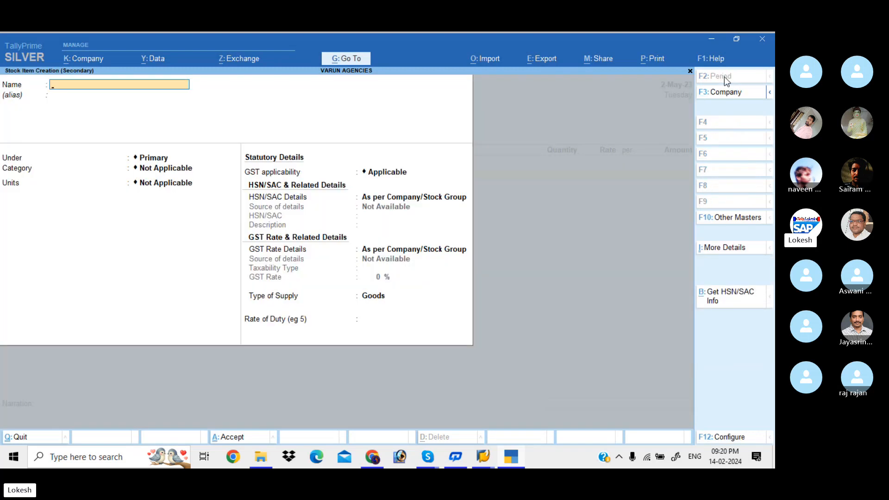
{"action": "type", "text": "Fruit Butter Jam"}
{"action": "key", "text": "Return"}
{"action": "key", "text": "Return"}
{"action": "key", "text": "Return"}
{"action": "key", "text": "Return"}
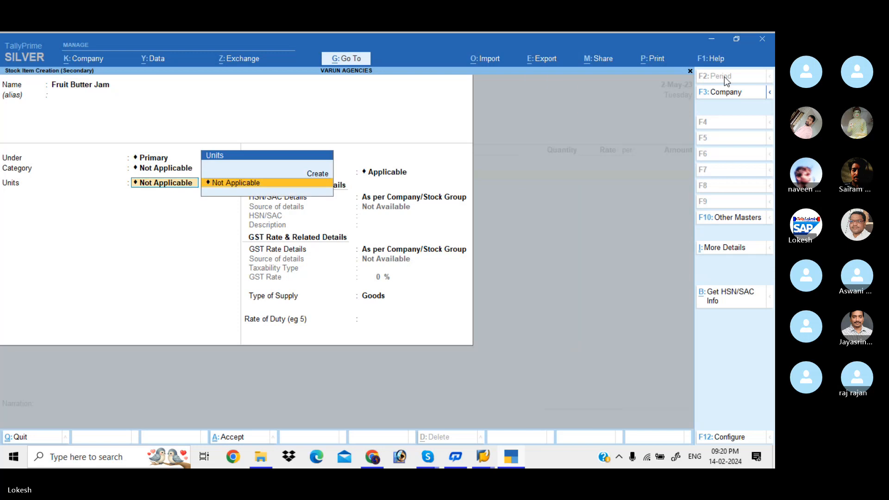
Step: Create a simple unit pk with unit quantity code PAC-PACKS and 0 decimal places for the stock item
{"action": "key", "text": "alt+c"}
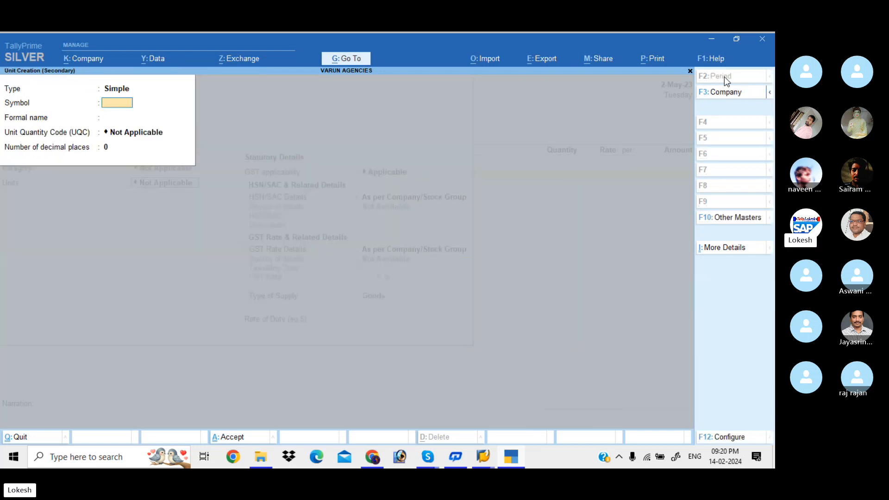
{"action": "type", "text": "pk"}
{"action": "key", "text": "Return"}
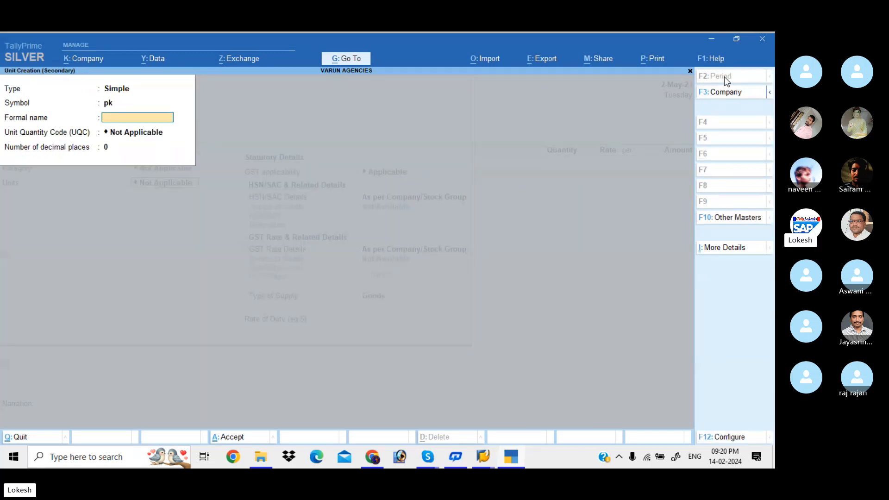
{"action": "key", "text": "Return"}
{"action": "type", "text": "p"}
{"action": "key", "text": "Return"}
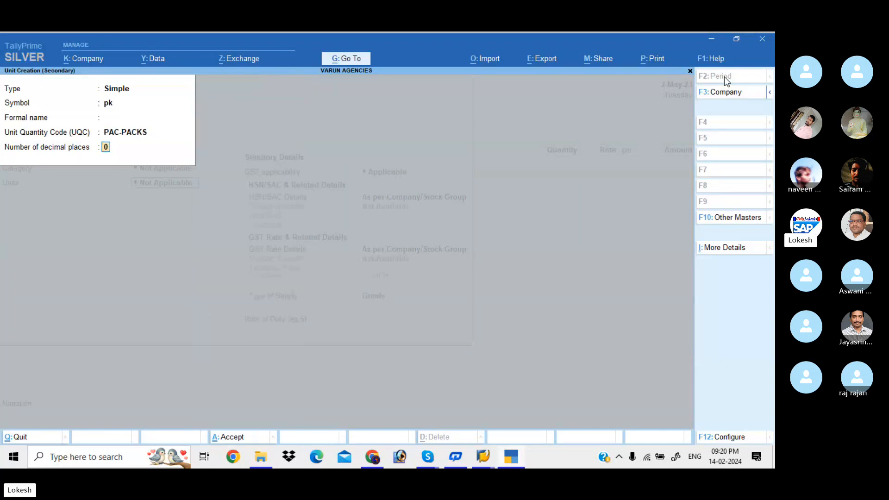
{"action": "key", "text": "Return"}
Step: Save the pk unit and specify HSN/SAC 7412 directly on the Fruit Butter Jam item, leaving the description blank
{"action": "key", "text": "Return"}
{"action": "key", "text": "Return"}
{"action": "key", "text": "Return"}
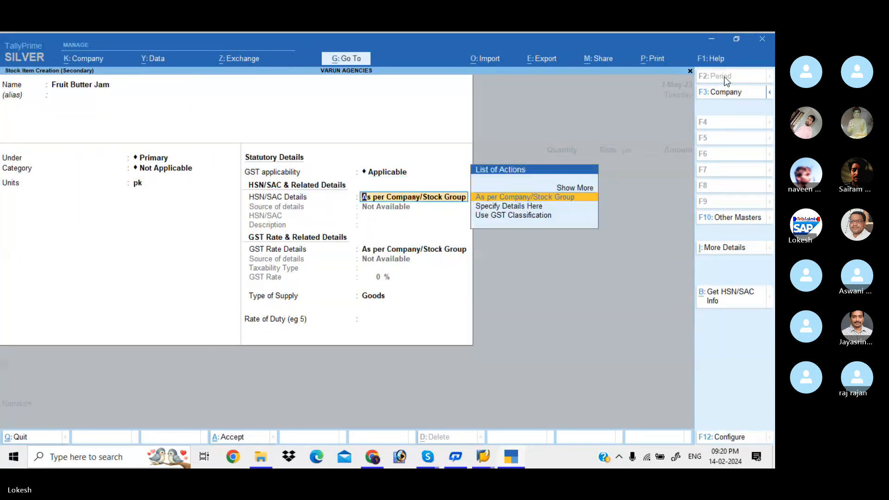
{"action": "key", "text": "Down"}
{"action": "key", "text": "Return"}
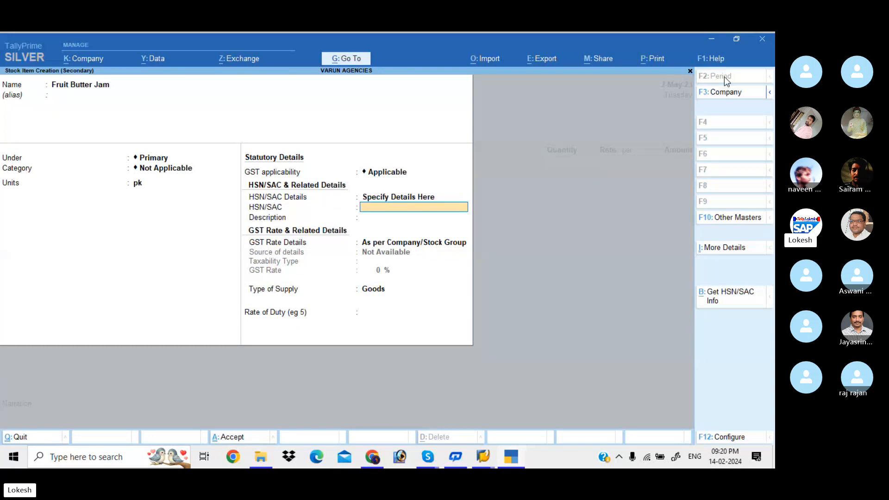
{"action": "type", "text": "7412"}
{"action": "key", "text": "Return"}
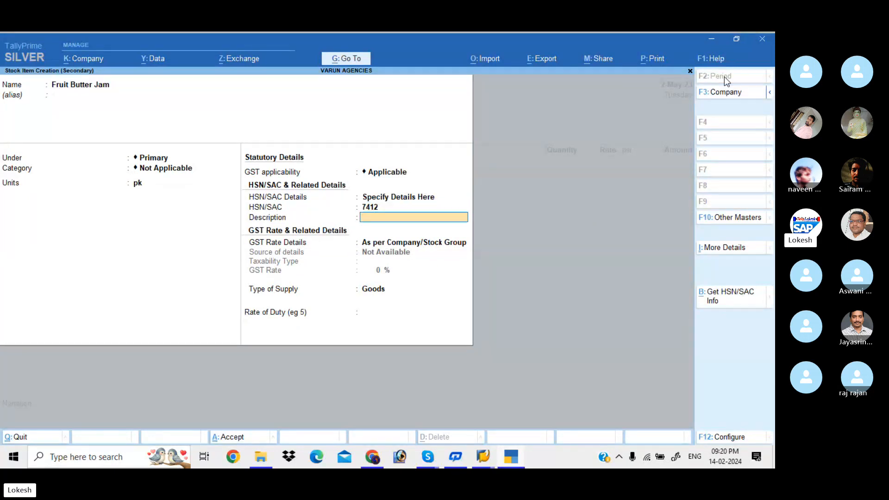
Step: Specify a taxable GST rate of 5% for Fruit Butter Jam with supply type Goods, and save the item
{"action": "key", "text": "Return"}
{"action": "key", "text": "Down"}
{"action": "key", "text": "Return"}
{"action": "key", "text": "Return"}
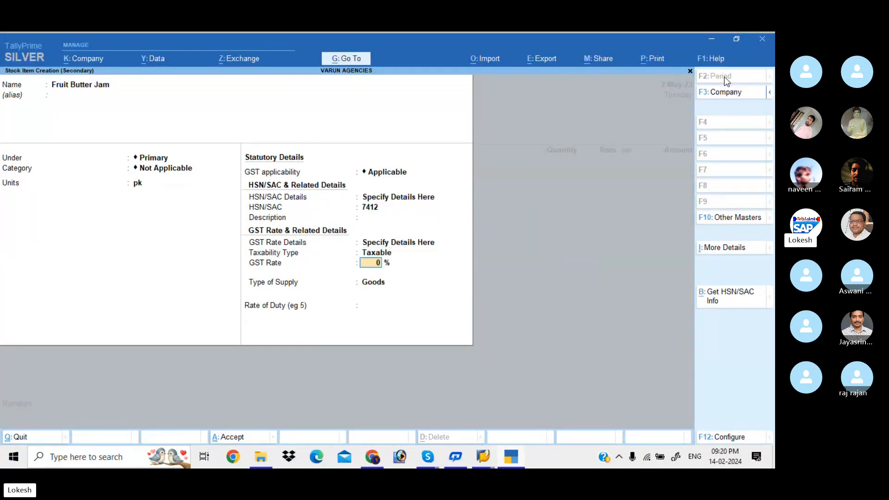
{"action": "type", "text": "5"}
{"action": "key", "text": "Return"}
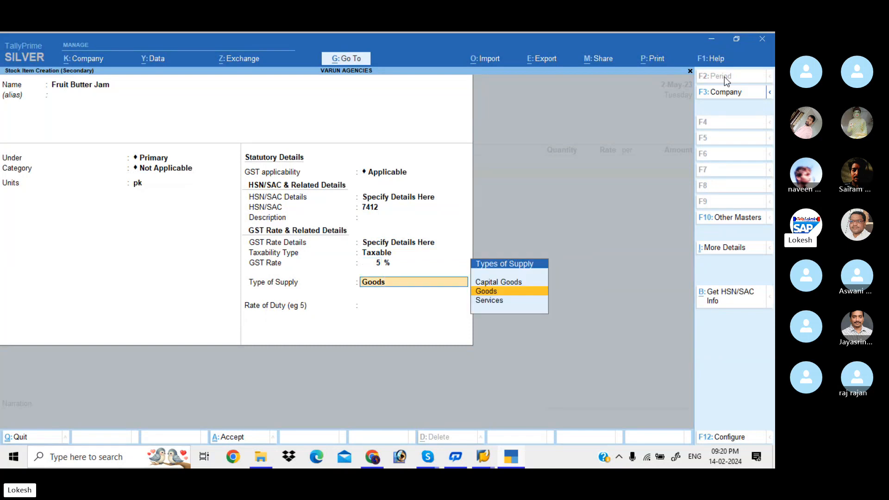
{"action": "key", "text": "Return"}
{"action": "key", "text": "Return"}
{"action": "type", "text": "y"}
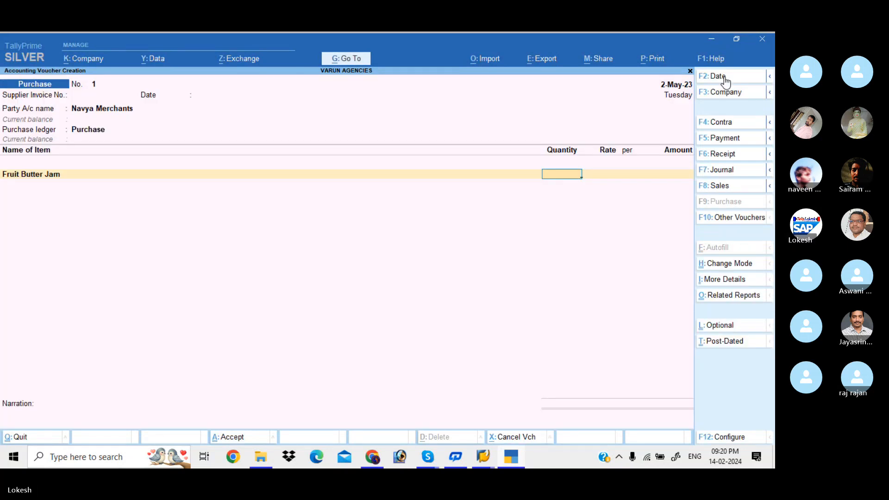
{"action": "type", "text": "50"}
Step: Enter 50 pk of Fruit Butter Jam at a rate of 50 in the purchase voucher
{"action": "key", "text": "Return"}
{"action": "type", "text": "50"}
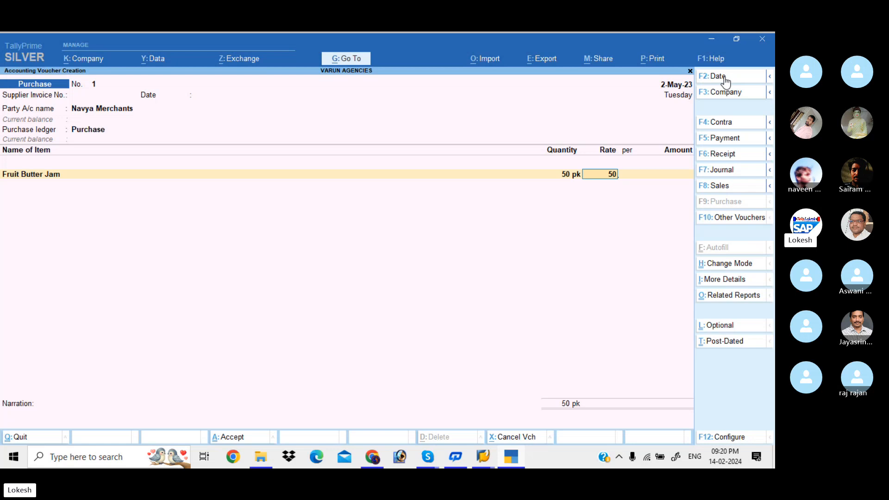
{"action": "key", "text": "Return"}
{"action": "key", "text": "Return"}
Step: Create a stock item named Ayush Soap under Primary with no category
{"action": "key", "text": "Return"}
{"action": "key", "text": "alt+c"}
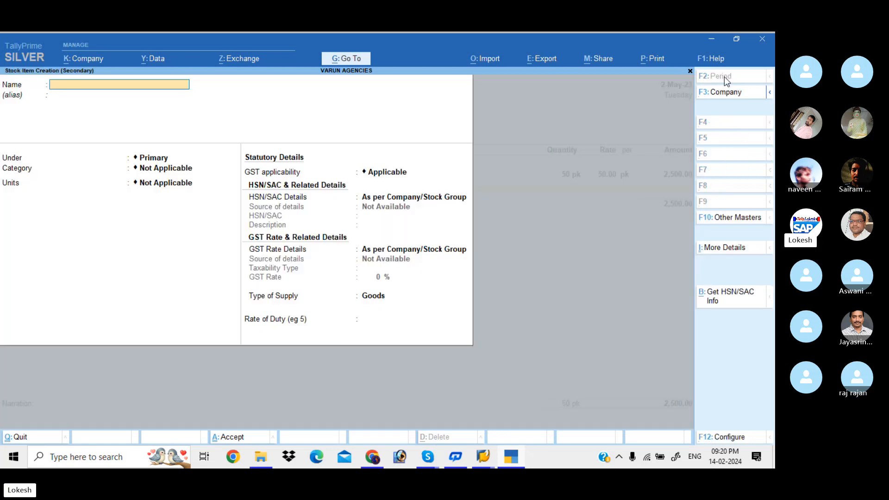
{"action": "type", "text": "Ayush Soap"}
{"action": "key", "text": "Return"}
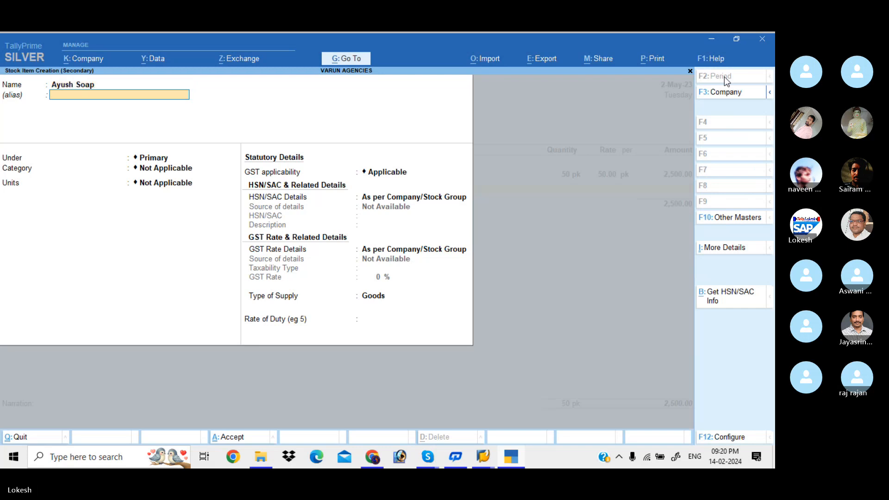
{"action": "key", "text": "Return"}
{"action": "key", "text": "Return"}
{"action": "key", "text": "Return"}
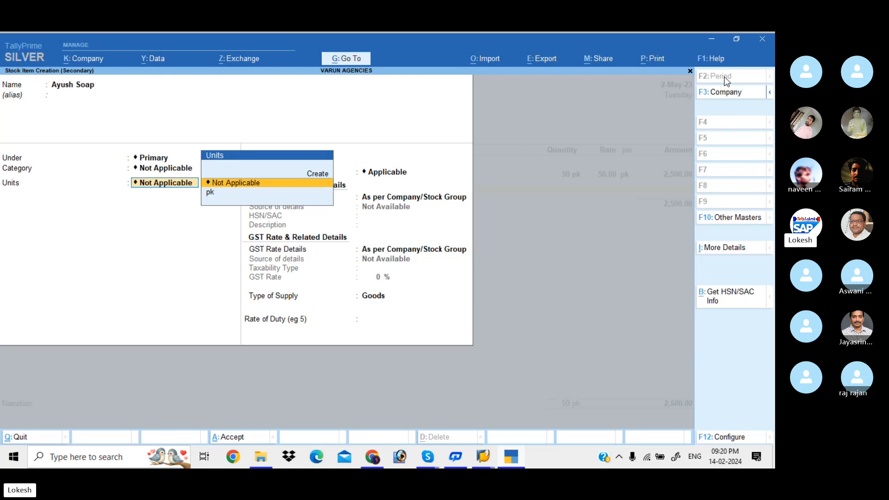
Step: Create a simple unit nos with unit quantity code NOS-NUMBERS and 0 decimal places for Ayush Soap
{"action": "key", "text": "alt+c"}
{"action": "type", "text": "nos"}
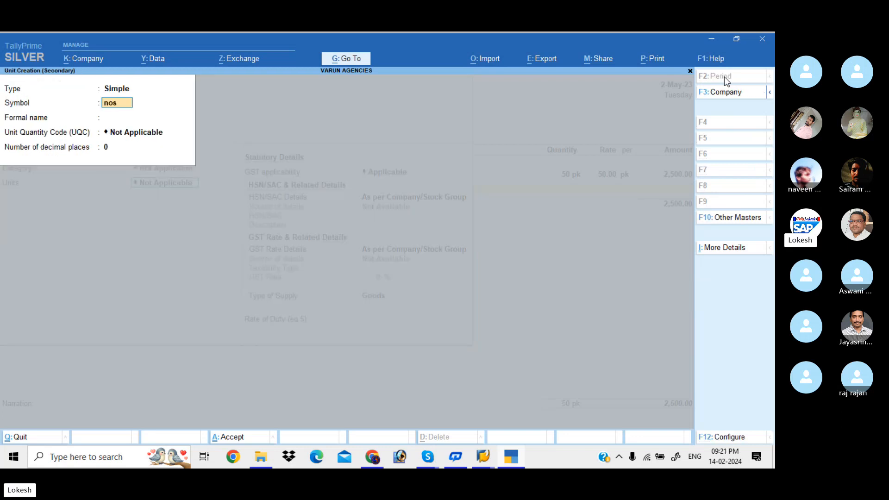
{"action": "key", "text": "Return"}
{"action": "key", "text": "Return"}
{"action": "type", "text": "nu"}
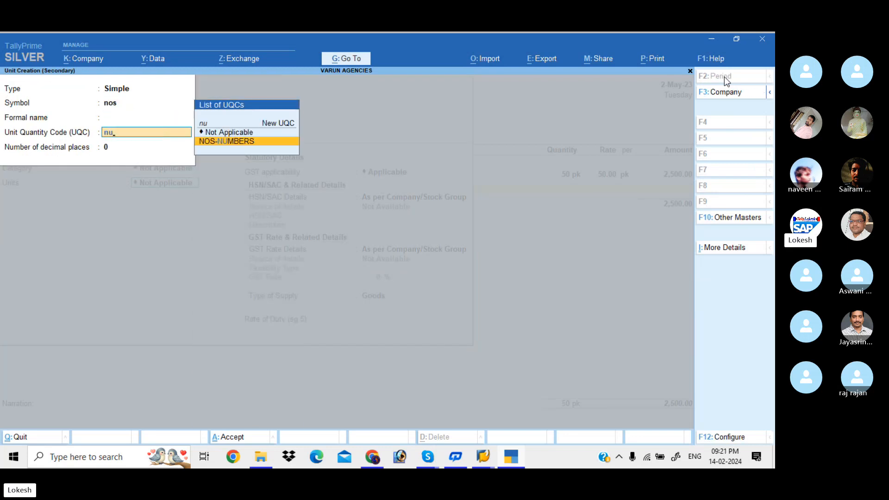
Step: Keep GST applicable for Ayush Soap and specify HSN/SAC 8562 with no description
{"action": "key", "text": "Return"}
{"action": "key", "text": "Return"}
{"action": "key", "text": "Return"}
Step: Specify a taxable GST rate of 12% for Ayush Soap with supply type Goods, and save the item
{"action": "key", "text": "Return"}
{"action": "key", "text": "Down"}
{"action": "key", "text": "Return"}
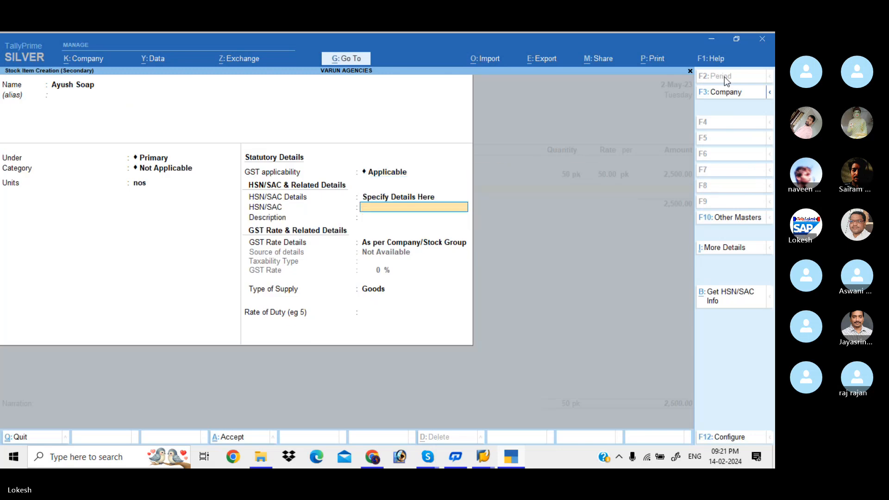
{"action": "type", "text": "856"}
{"action": "key", "text": "Return"}
{"action": "key", "text": "Return"}
{"action": "key", "text": "Down"}
{"action": "key", "text": "Return"}
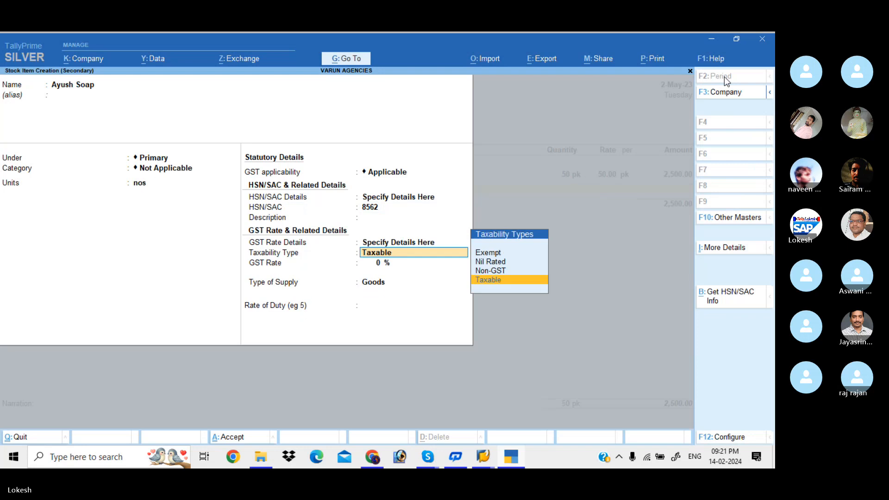
{"action": "key", "text": "Return"}
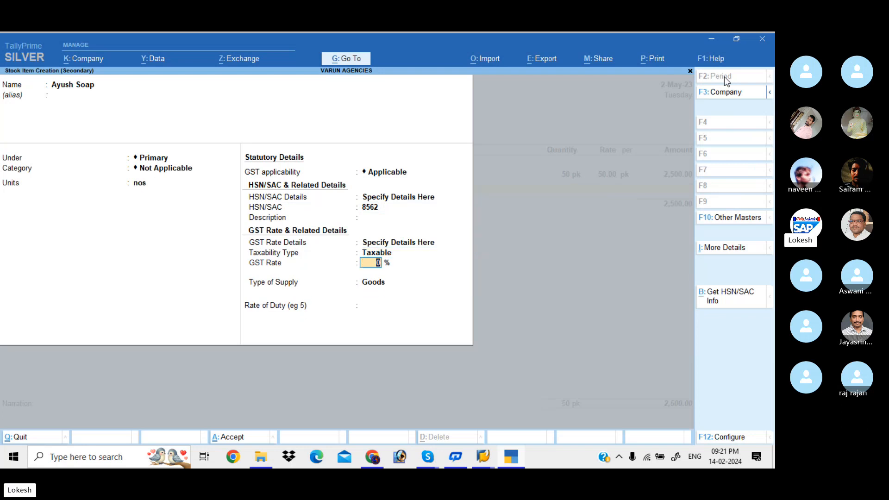
{"action": "type", "text": "12"}
{"action": "key", "text": "Return"}
{"action": "key", "text": "Return"}
{"action": "key", "text": "Return"}
{"action": "key", "text": "Return"}
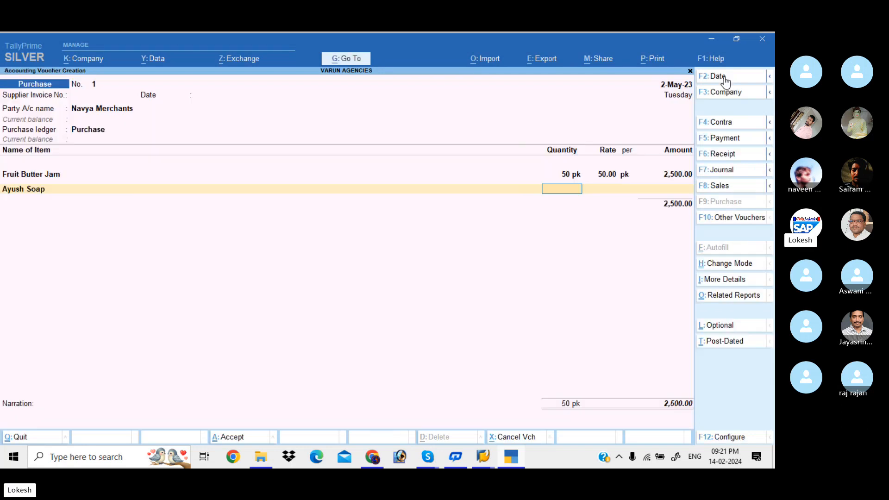
Step: Enter 100 nos of Ayush Soap at a rate of 40 in the purchase voucher
{"action": "type", "text": "100"}
{"action": "key", "text": "Return"}
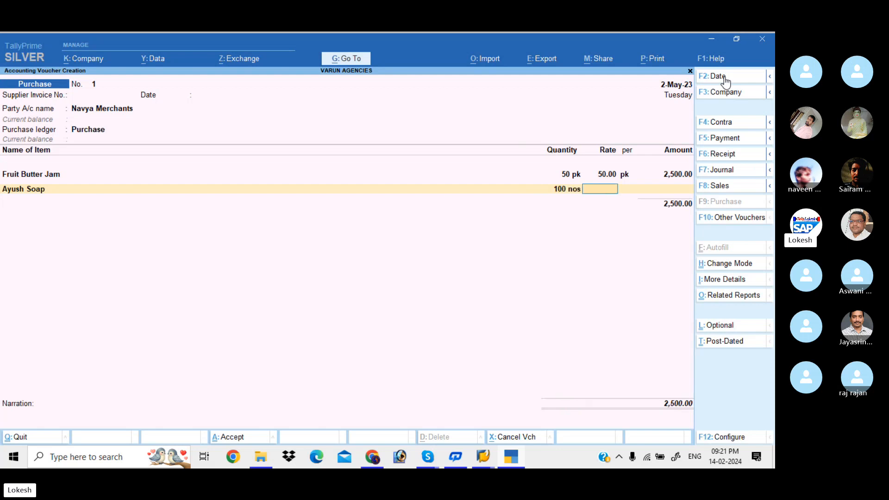
{"action": "type", "text": "40"}
{"action": "key", "text": "Return"}
{"action": "key", "text": "Return"}
{"action": "key", "text": "Return"}
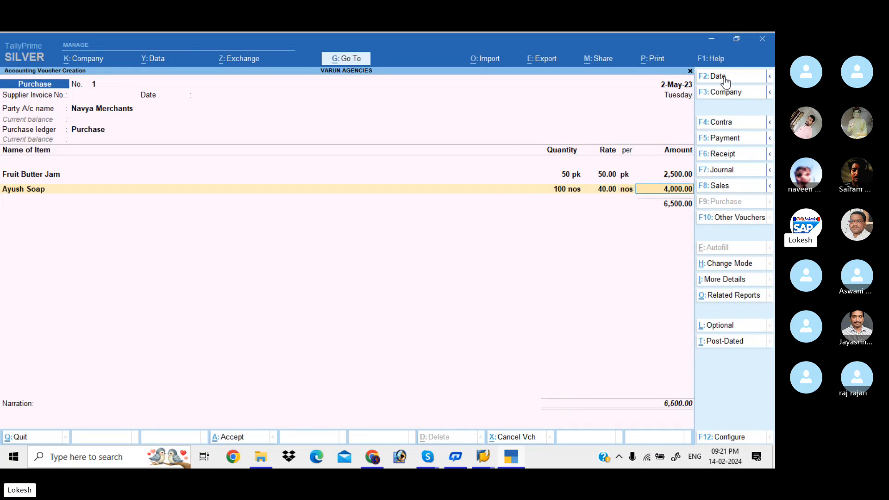
Step: Create a stock item named Marrie - Gold under Primary with no category, measured in nos
{"action": "key", "text": "alt+c"}
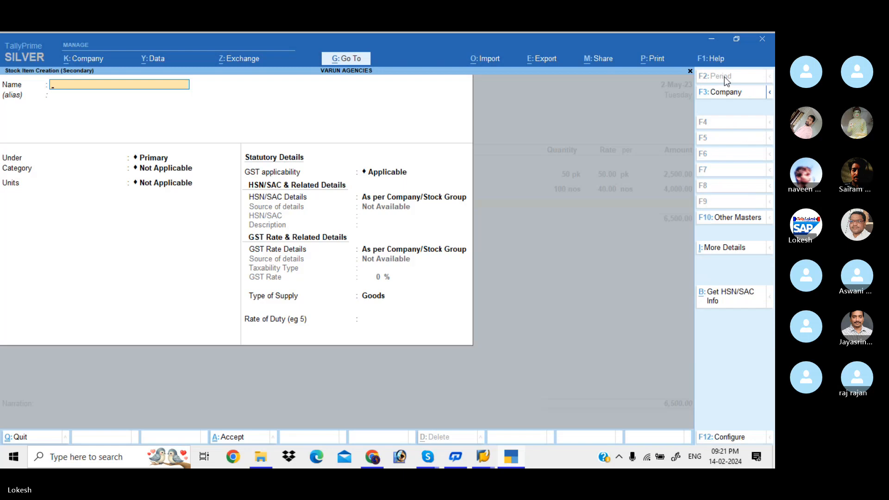
{"action": "type", "text": "Marr"}
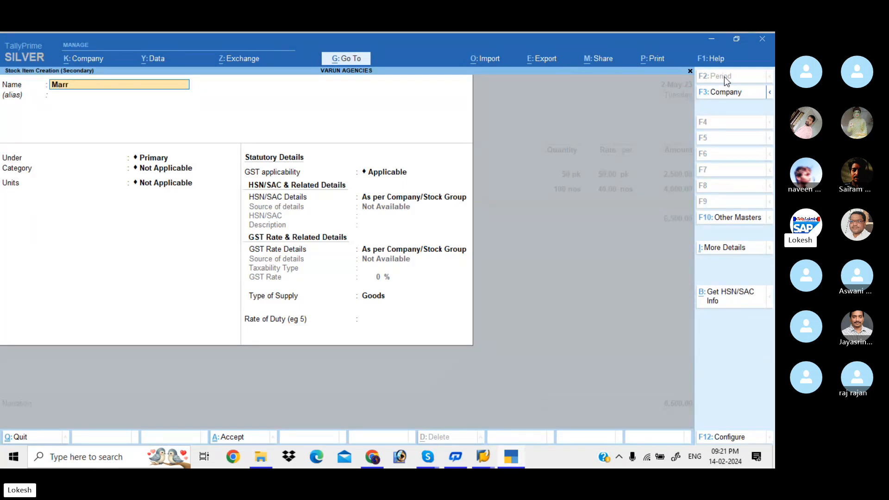
{"action": "type", "text": "ie"}
{"action": "type", "text": " ="}
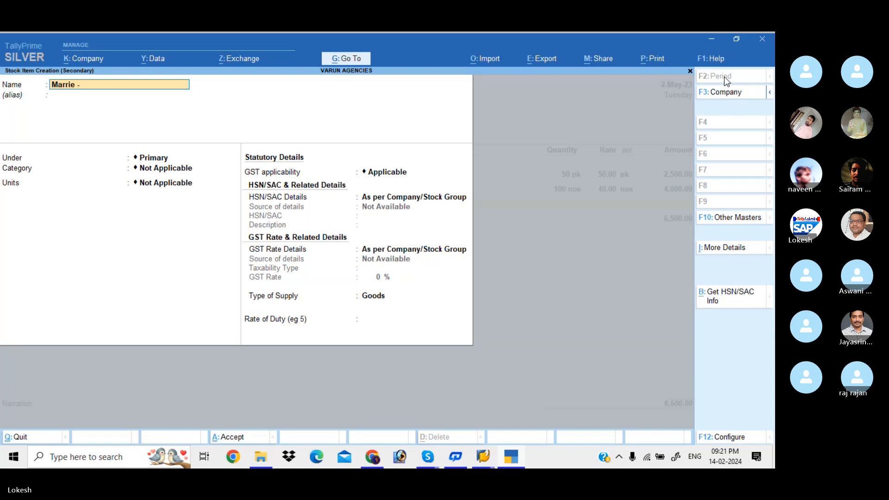
{"action": "type", "text": " Gold"}
{"action": "key", "text": "Return"}
{"action": "key", "text": "Return"}
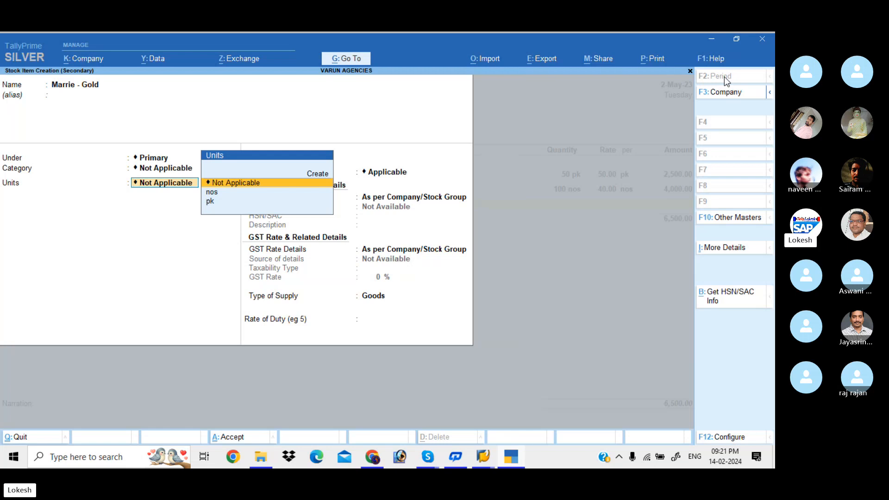
{"action": "key", "text": "Down"}
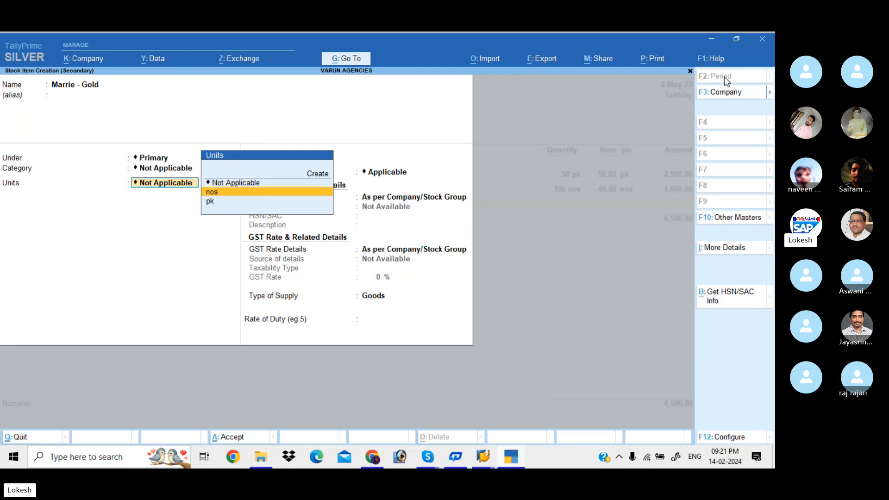
{"action": "key", "text": "Return"}
{"action": "key", "text": "Return"}
Step: Keep GST applicable for Marrie - Gold and specify HSN/SAC 5412 with no description
{"action": "key", "text": "Down"}
{"action": "key", "text": "Return"}
{"action": "type", "text": "5412"}
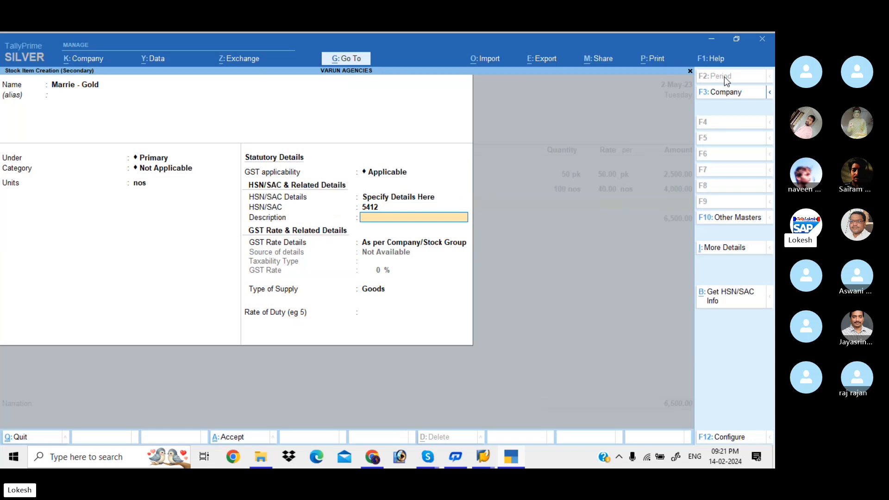
{"action": "key", "text": "Return"}
Step: Specify a taxable GST rate of 18% for Marrie - Gold with supply type Goods, and save the item
{"action": "key", "text": "Return"}
{"action": "key", "text": "Down"}
{"action": "key", "text": "Return"}
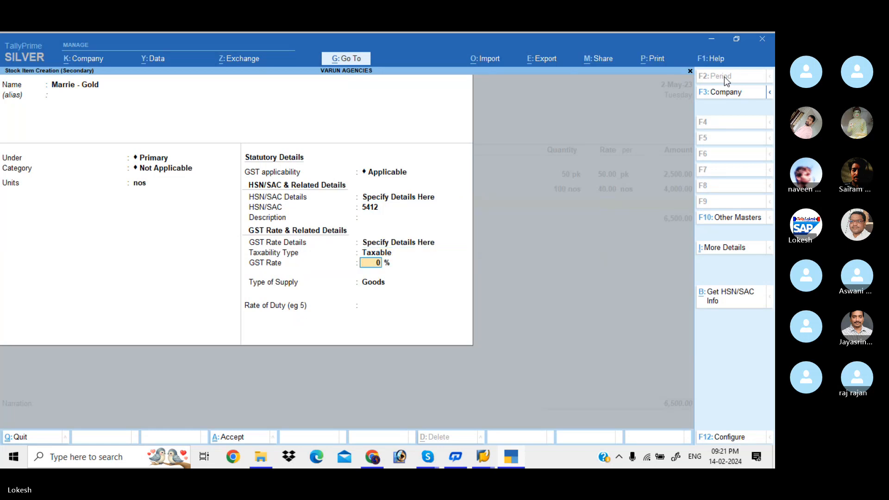
{"action": "type", "text": "18"}
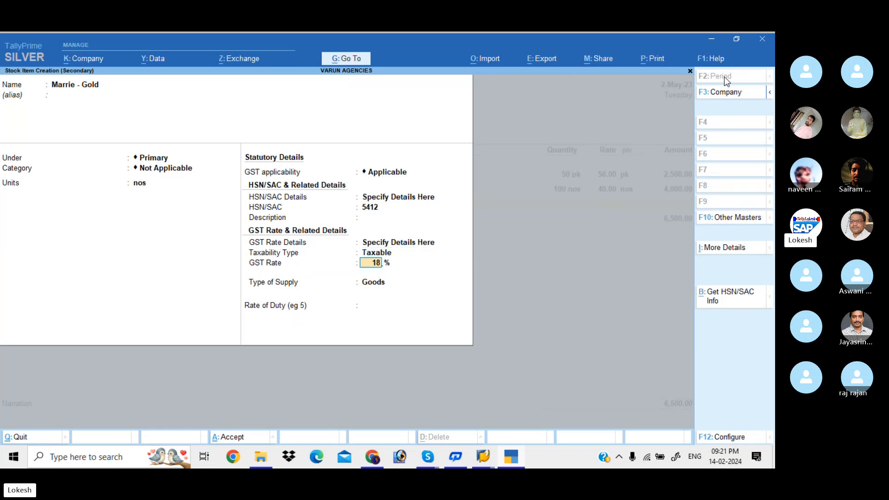
{"action": "key", "text": "Return"}
{"action": "key", "text": "Return"}
Step: Enter 80 nos of Marrie - Gold at a rate of 30 in the purchase voucher
{"action": "key", "text": "Return"}
{"action": "key", "text": "Return"}
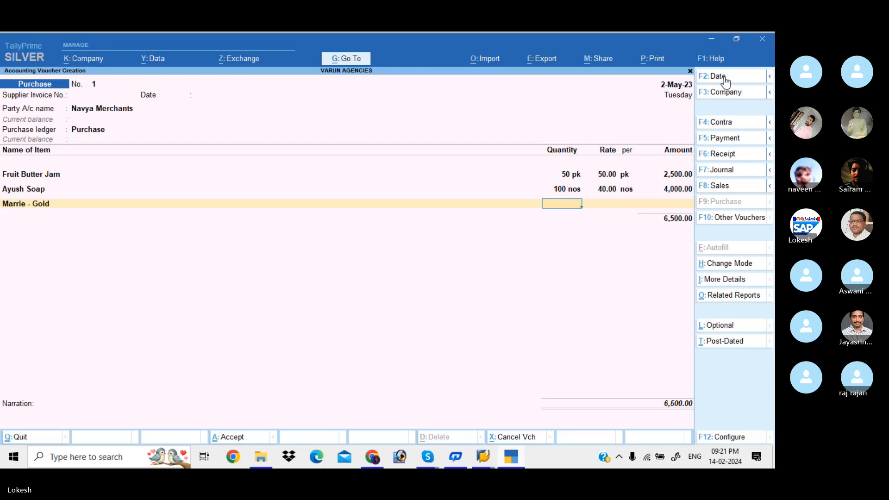
{"action": "type", "text": "80"}
{"action": "key", "text": "Return"}
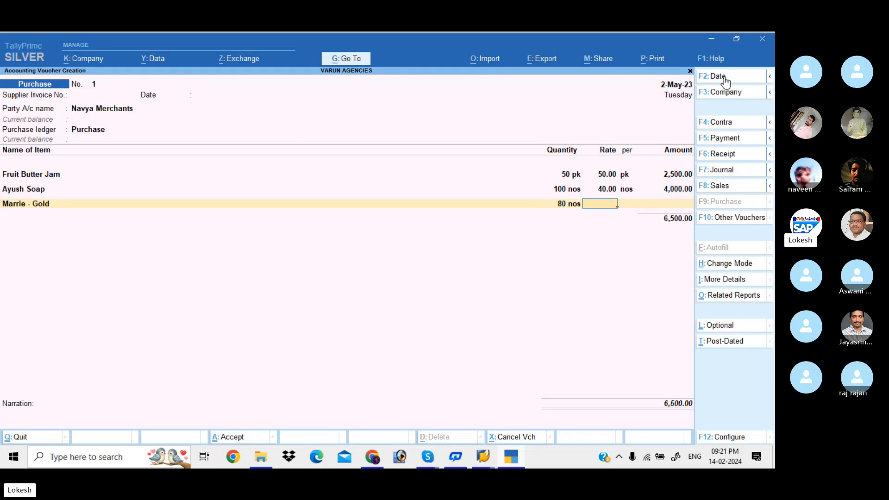
{"action": "type", "text": "30"}
{"action": "key", "text": "Return"}
{"action": "key", "text": "Return"}
{"action": "key", "text": "Return"}
Step: Create a stock item named Bingo under Primary with no category
{"action": "key", "text": "alt+c"}
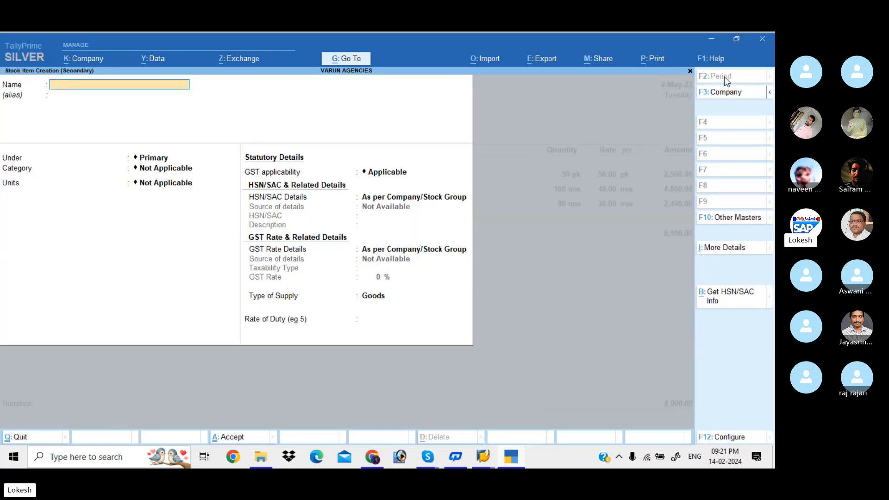
{"action": "type", "text": "Bin"}
{"action": "key", "text": "Return"}
{"action": "key", "text": "Return"}
{"action": "key", "text": "Return"}
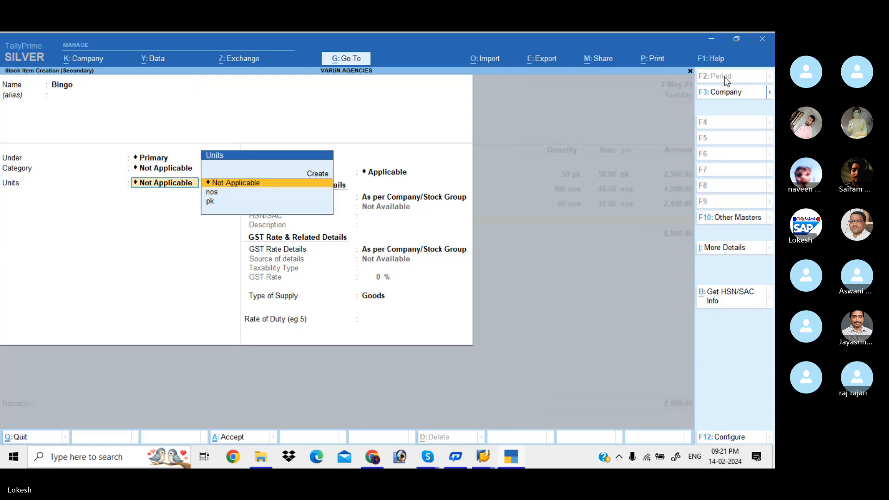
Step: Create a simple unit bx with unit quantity code BOX-BOX and 0 decimal places for Bingo
{"action": "key", "text": "alt+c"}
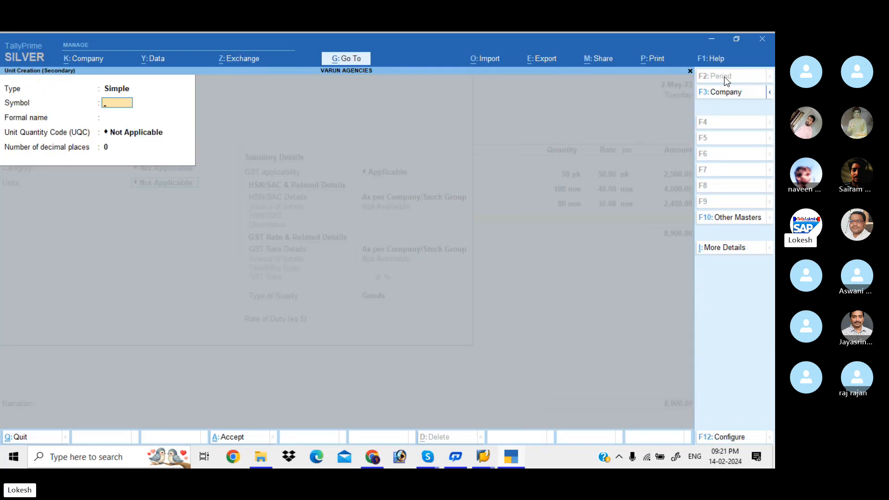
{"action": "type", "text": "bx"}
{"action": "key", "text": "Return"}
{"action": "key", "text": "Return"}
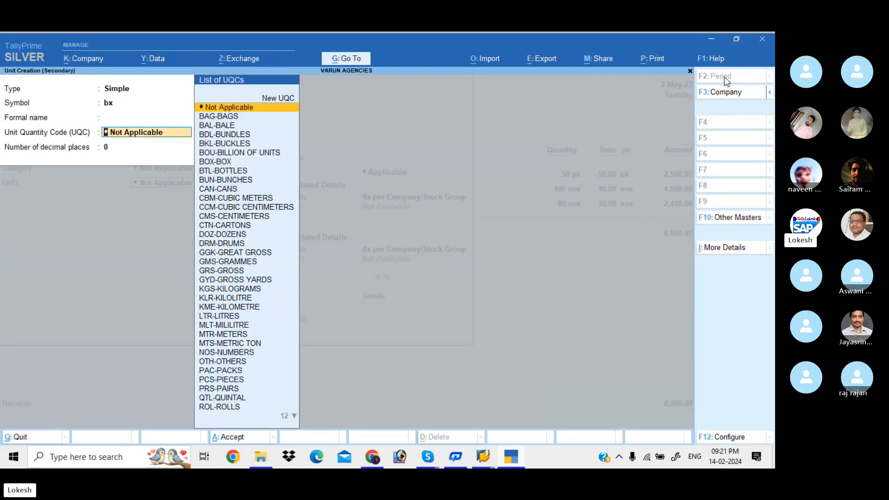
{"action": "type", "text": "bo"}
{"action": "key", "text": "Down"}
{"action": "key", "text": "Down"}
{"action": "key", "text": "Return"}
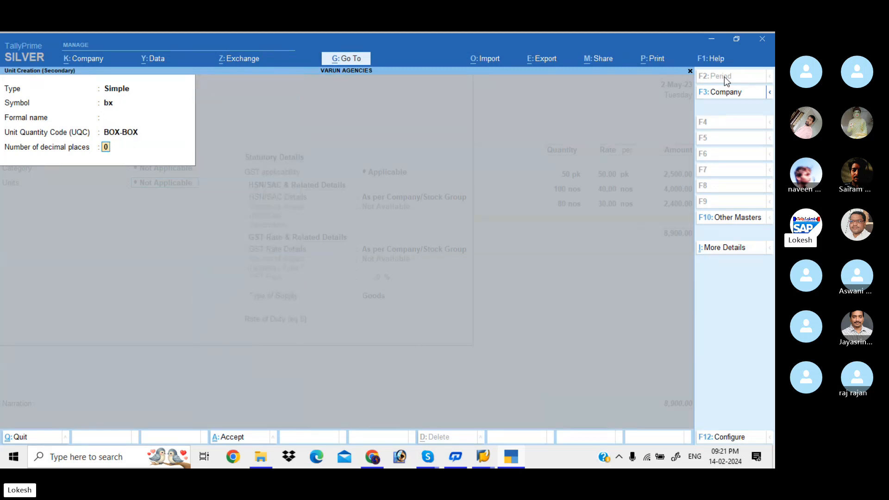
Step: Keep GST applicable for Bingo and specify HSN/SAC 4123 for it
{"action": "key", "text": "Return"}
{"action": "key", "text": "Return"}
{"action": "key", "text": "Return"}
{"action": "key", "text": "Return"}
{"action": "key", "text": "Down"}
{"action": "key", "text": "Return"}
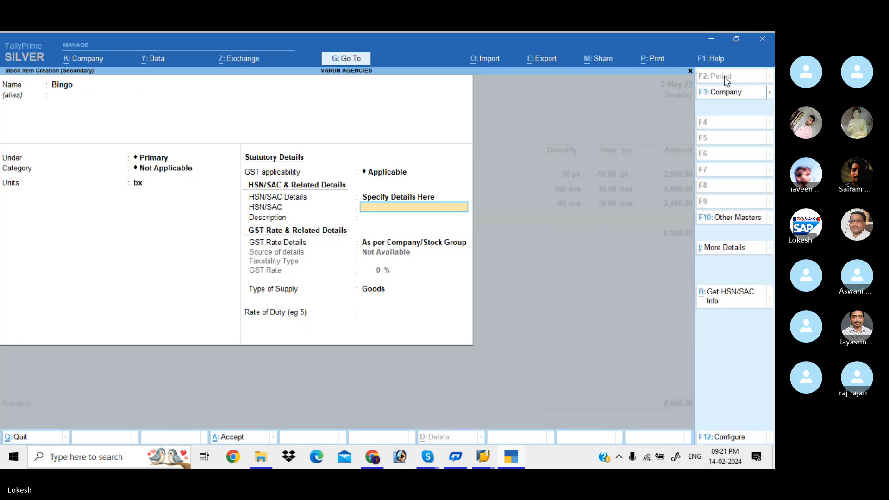
{"action": "type", "text": "4123"}
Step: Specify Bingo's GST rate details on the item itself as Taxable at 28%, then save the stock item
{"action": "key", "text": "Return"}
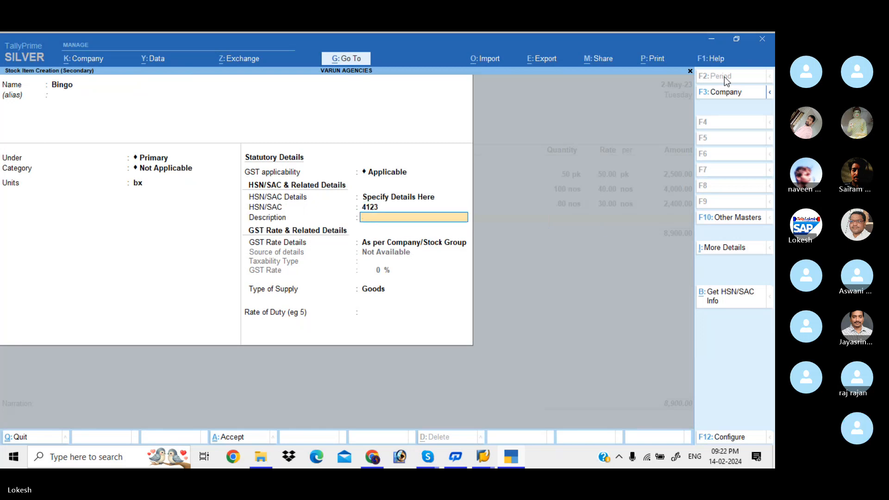
{"action": "key", "text": "Return"}
{"action": "key", "text": "Down"}
{"action": "key", "text": "Return"}
{"action": "key", "text": "Return"}
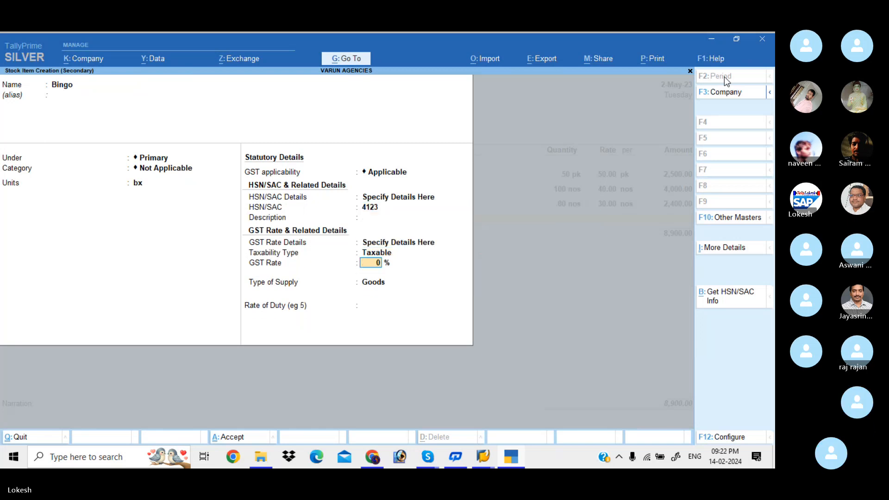
{"action": "type", "text": "28"}
{"action": "key", "text": "Return"}
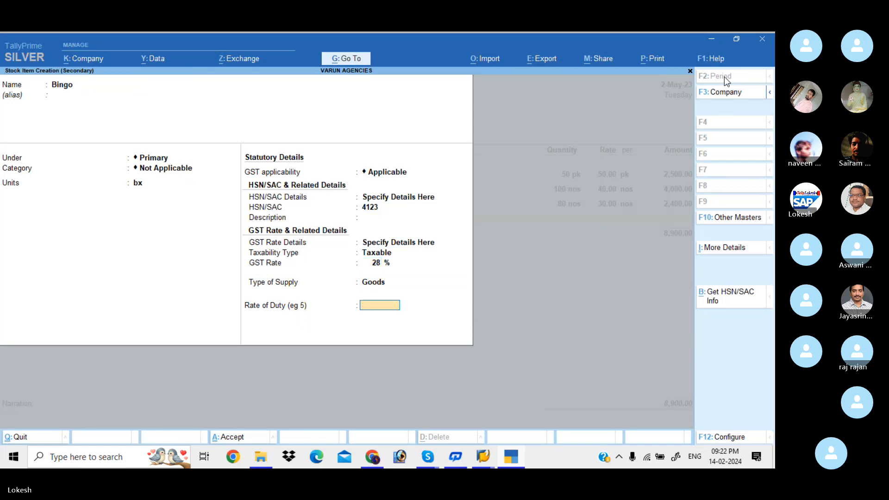
Step: Enter 70 bx of Bingo at a rate of 10 in the purchase voucher and end the item list
{"action": "key", "text": "Return"}
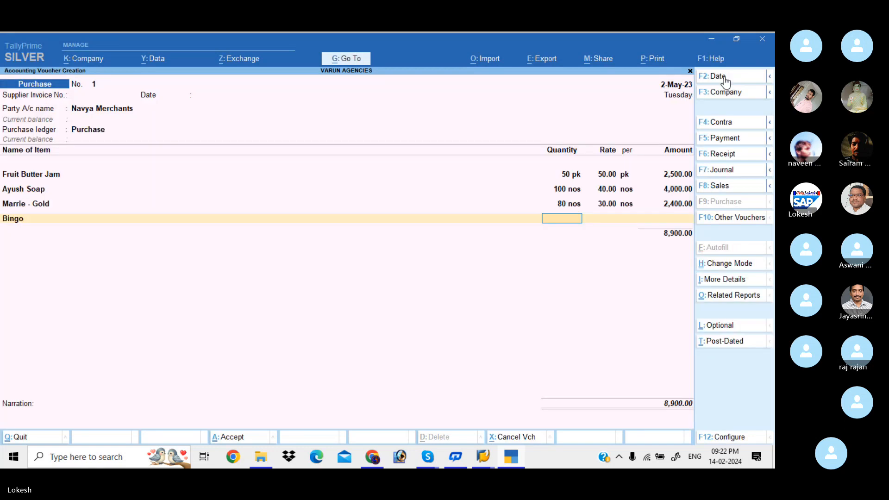
{"action": "type", "text": "70"}
{"action": "key", "text": "Return"}
{"action": "type", "text": "10"}
{"action": "key", "text": "Return"}
{"action": "key", "text": "Return"}
{"action": "key", "text": "Return"}
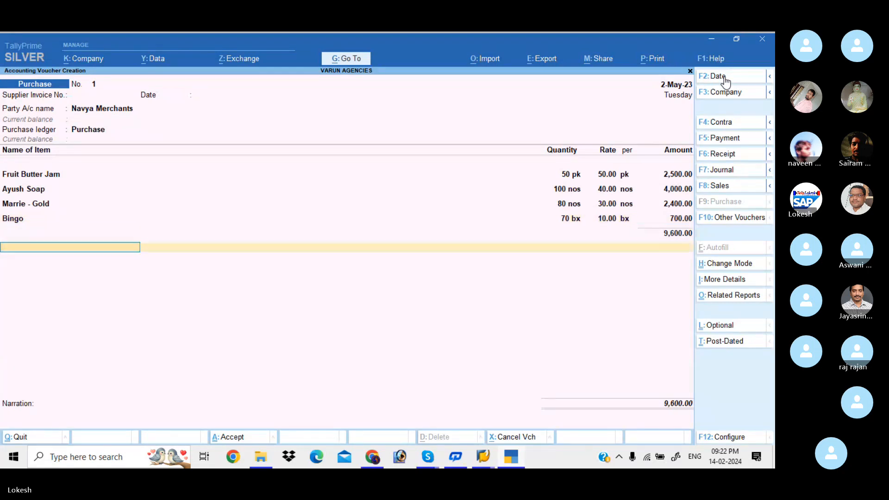
Step: Start a new ledger named CGST from the purchase voucher and place it under Duties & Taxes
{"action": "key", "text": "alt+c"}
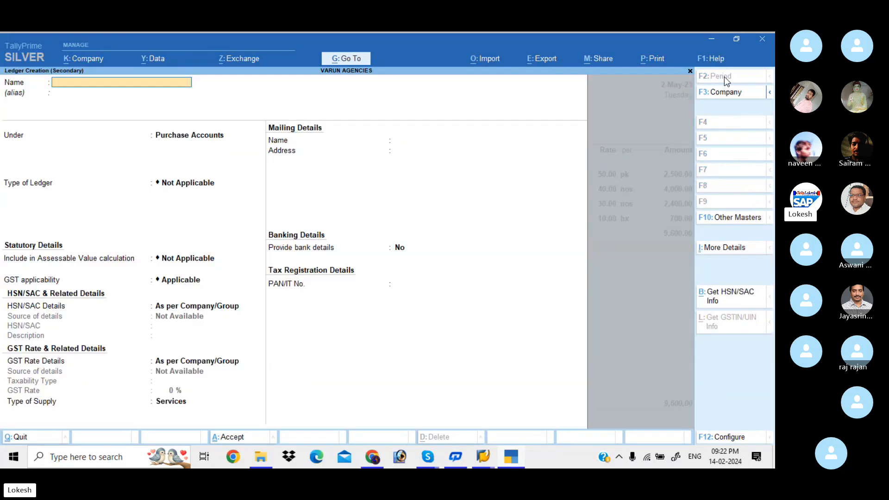
{"action": "type", "text": "CGST"}
{"action": "key", "text": "Return"}
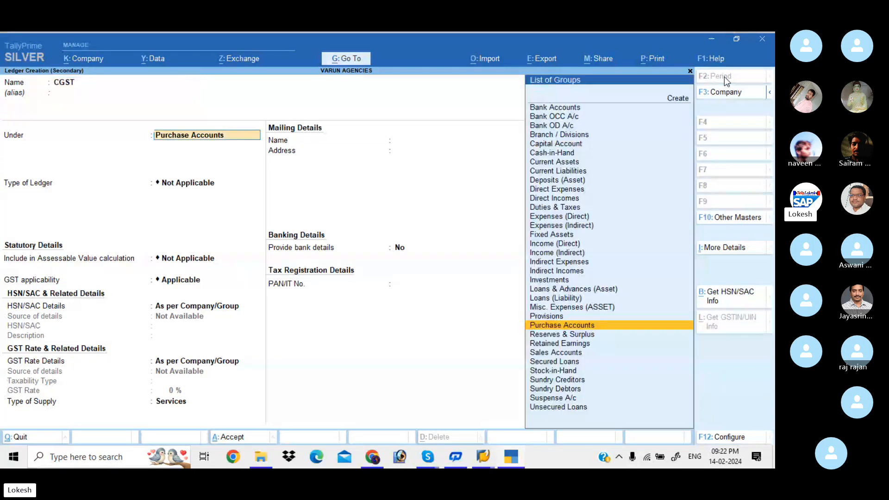
{"action": "type", "text": "du"}
{"action": "key", "text": "Return"}
Step: Set the CGST ledger's duty type to GST and tax type to CGST, save it and apply it to the voucher
{"action": "key", "text": "Up"}
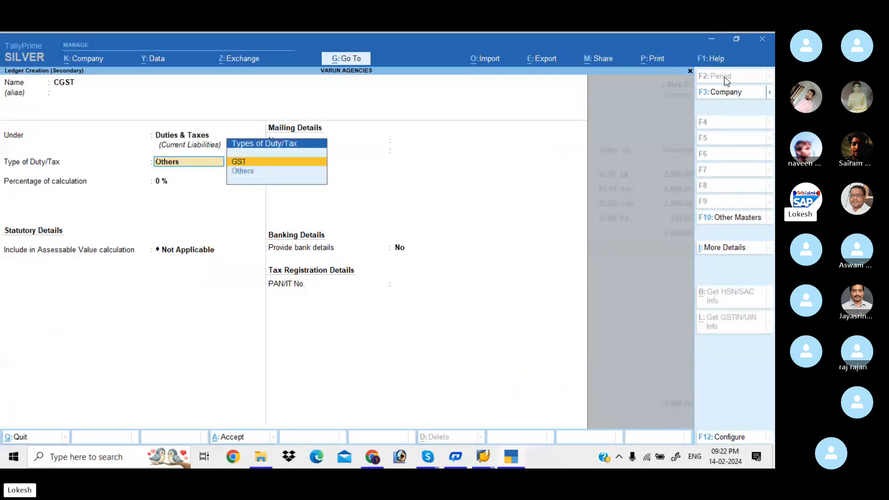
{"action": "key", "text": "Return"}
{"action": "key", "text": "Down"}
{"action": "key", "text": "Return"}
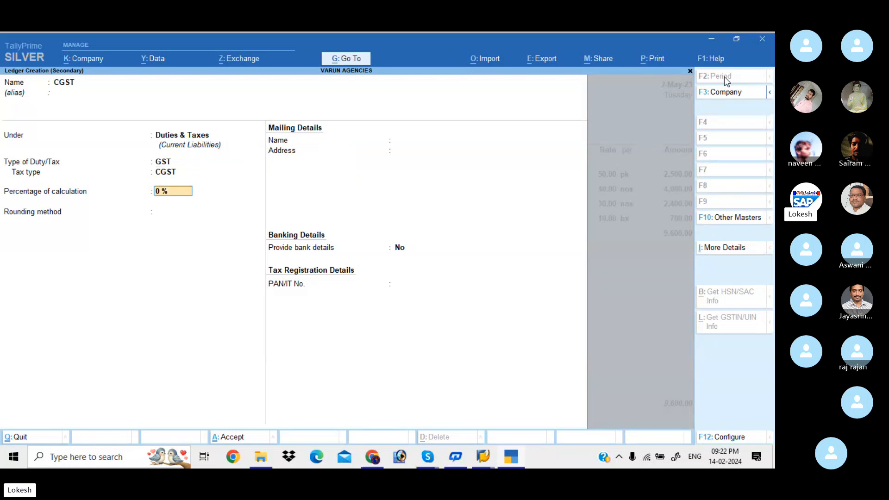
{"action": "key", "text": "Return"}
{"action": "key", "text": "Return"}
Step: Start a new ledger named SGST from the purchase voucher, keeping it under Duties & Taxes
{"action": "key", "text": "Return"}
{"action": "key", "text": "Return"}
{"action": "key", "text": "Return"}
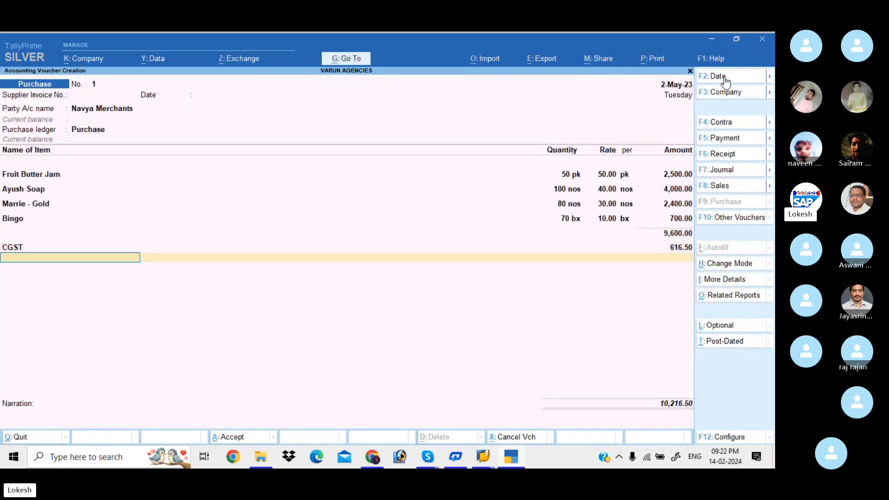
{"action": "key", "text": "alt+c"}
{"action": "type", "text": "SGST"}
{"action": "key", "text": "Return"}
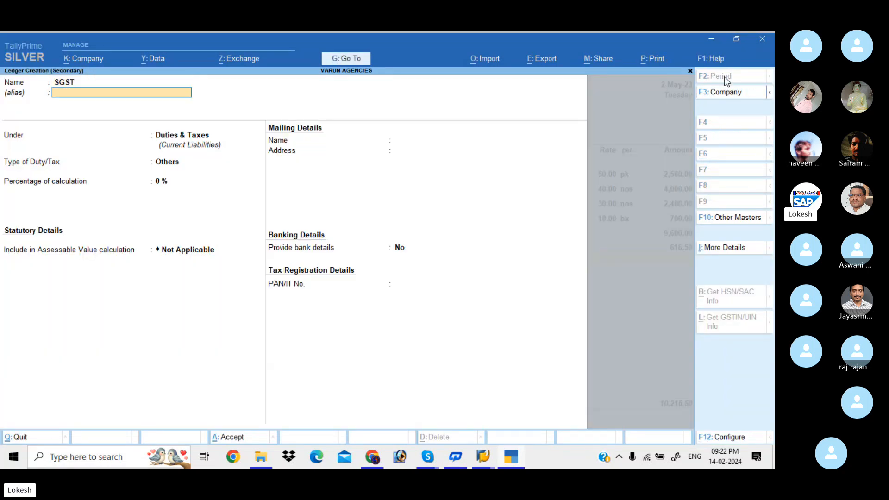
Step: Set the SGST ledger's duty type to GST and tax type to SGST/UTGST, and save it into the voucher
{"action": "key", "text": "Return"}
{"action": "key", "text": "Return"}
{"action": "key", "text": "Up"}
{"action": "key", "text": "Return"}
{"action": "key", "text": "Down"}
{"action": "key", "text": "Down"}
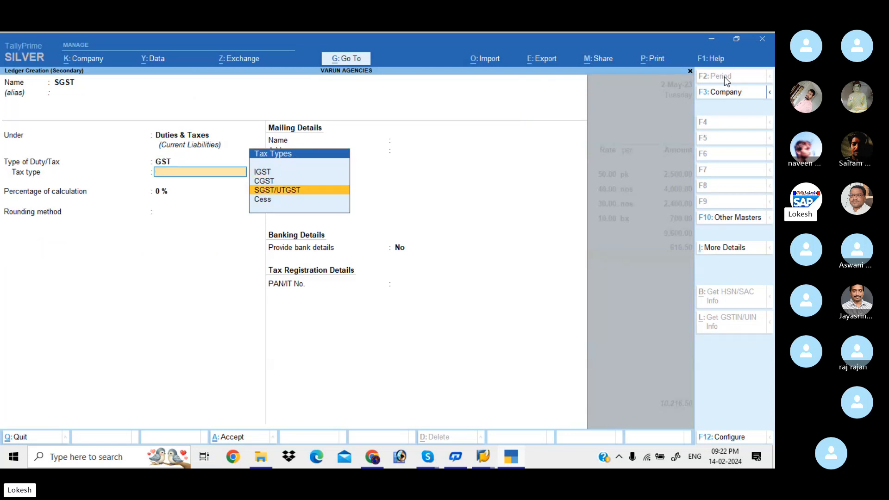
{"action": "key", "text": "Return"}
Step: Accept the SGST amount, leave the narration blank, save the purchase voucher and leave voucher entry
{"action": "key", "text": "Return"}
{"action": "key", "text": "Return"}
{"action": "key", "text": "Return"}
{"action": "key", "text": "Return"}
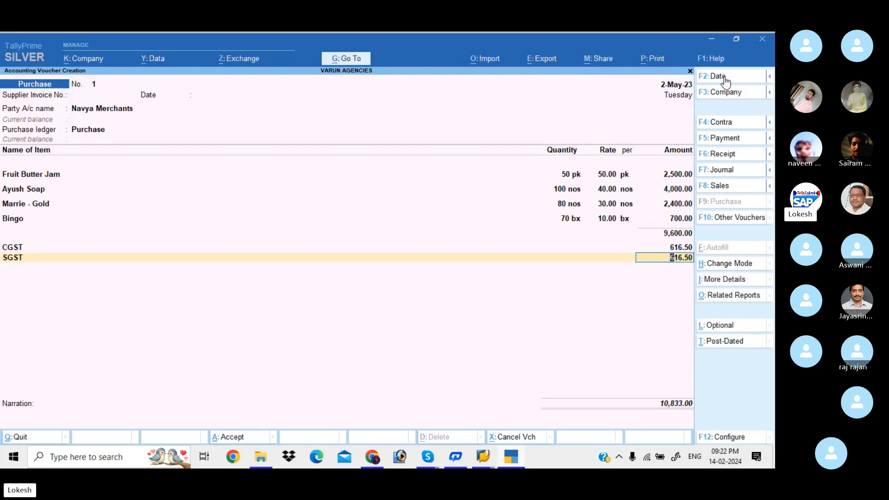
{"action": "key", "text": "Return"}
{"action": "key", "text": "Return"}
{"action": "key", "text": "Return"}
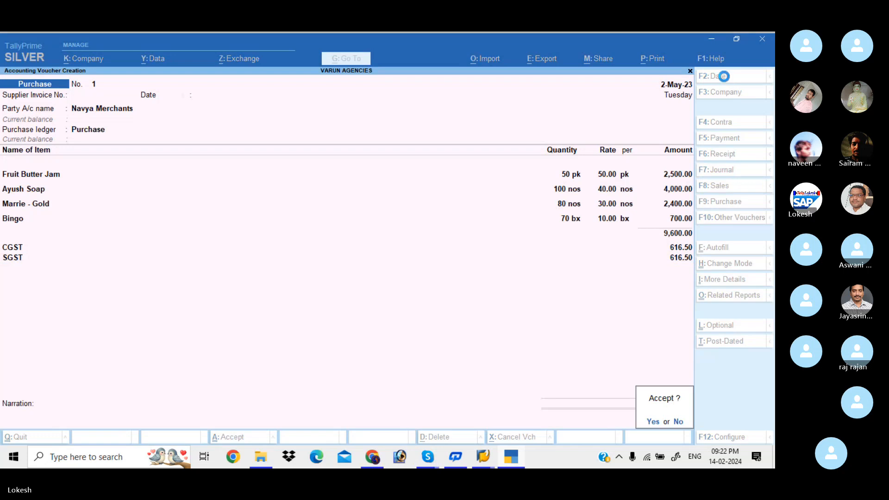
{"action": "key", "text": "Return"}
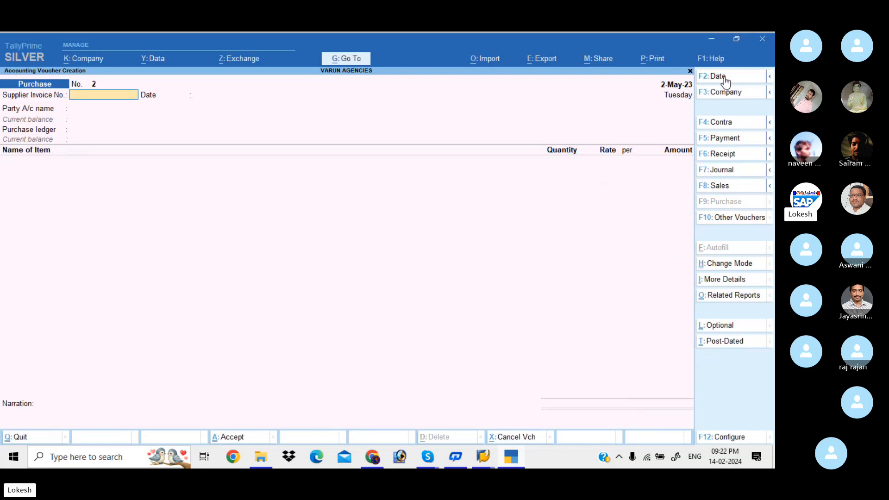
{"action": "key", "text": "Escape"}
{"action": "key", "text": "Return"}
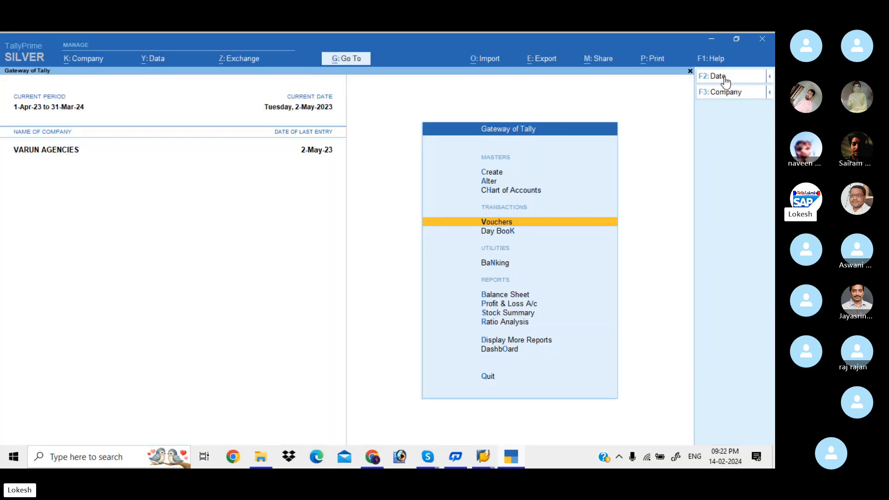
Step: Create Retailer as the first company price level
{"action": "key", "text": "Up"}
{"action": "key", "text": "Up"}
{"action": "key", "text": "Up"}
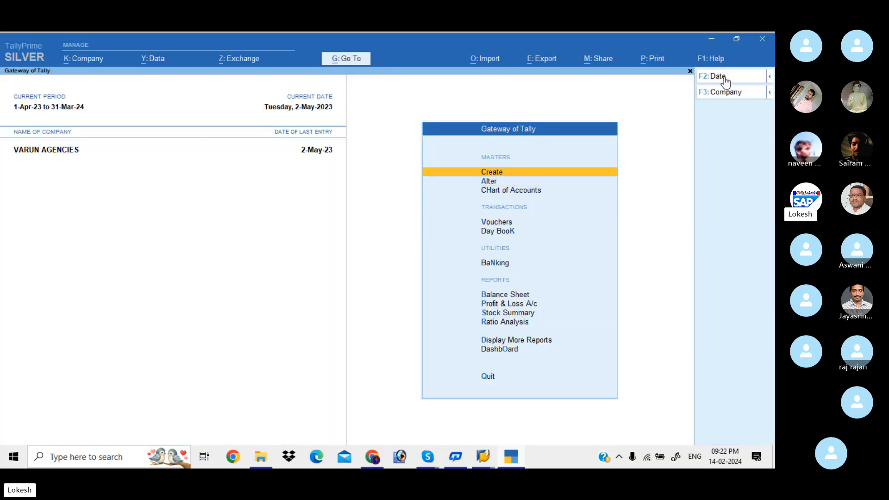
{"action": "key", "text": "Return"}
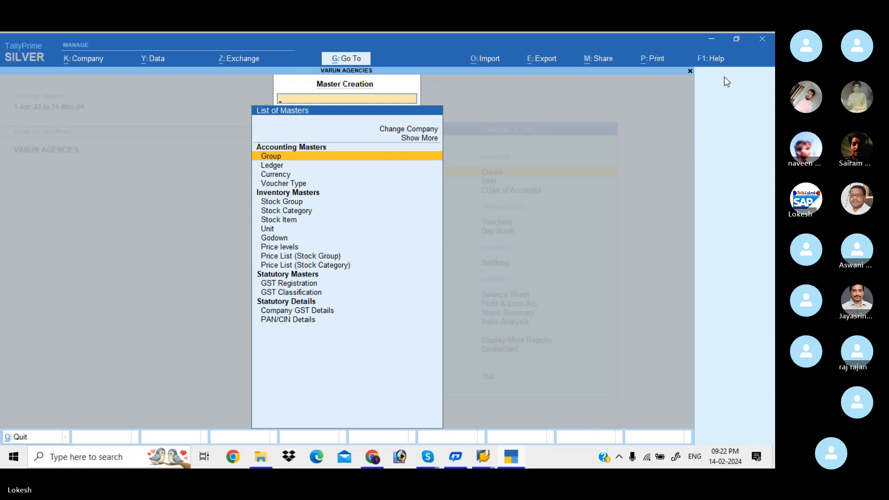
{"action": "key", "text": "Down"}
{"action": "key", "text": "Down"}
{"action": "key", "text": "Down"}
{"action": "key", "text": "Down"}
{"action": "key", "text": "Down"}
{"action": "key", "text": "Down"}
{"action": "key", "text": "Down"}
{"action": "key", "text": "Down"}
{"action": "key", "text": "Down"}
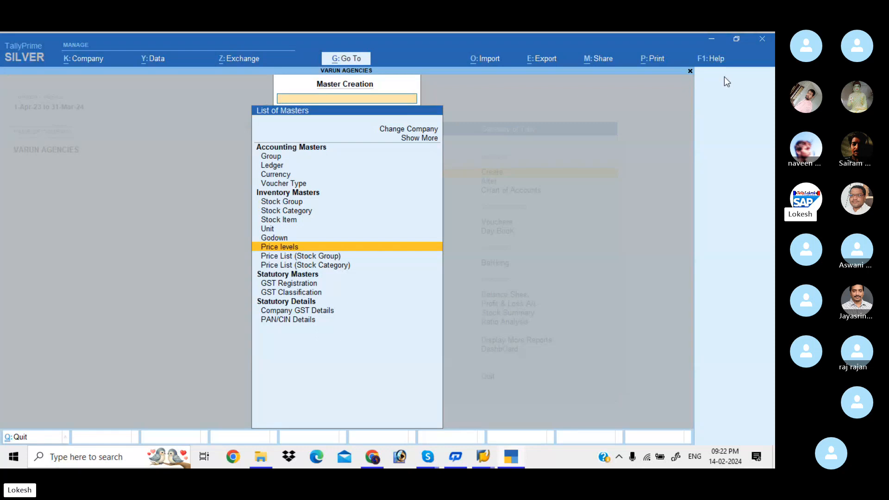
{"action": "key", "text": "Return"}
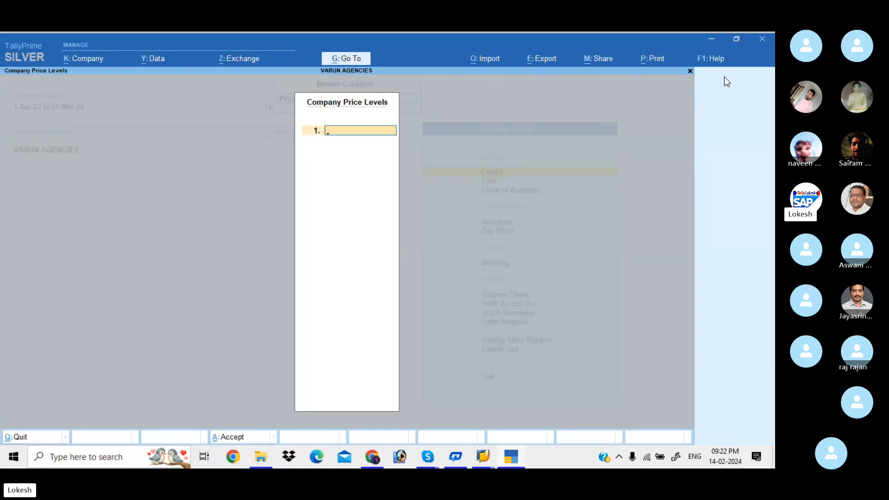
{"action": "type", "text": "D"}
{"action": "key", "text": "BackSpace"}
{"action": "type", "text": "D"}
{"action": "key", "text": "BackSpace"}
{"action": "type", "text": "Retailer"}
{"action": "key", "text": "Return"}
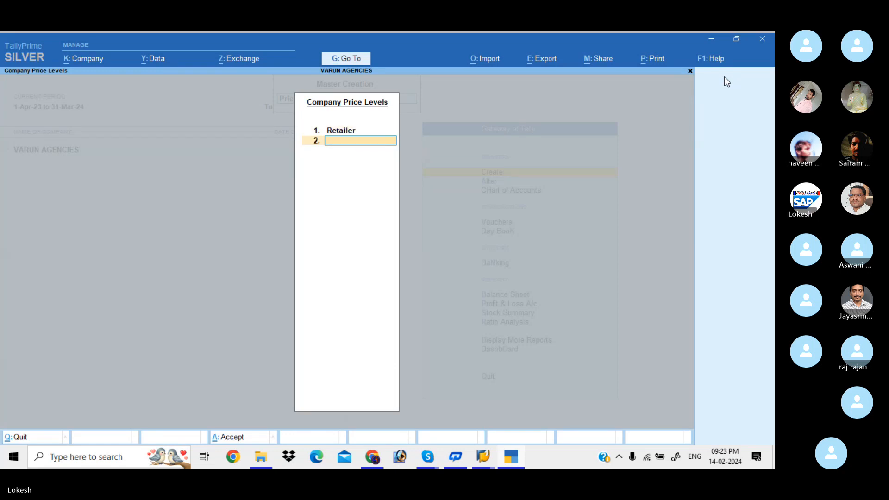
Step: Add Wholeseller and Distibutor as the second and third company price levels and save the list
{"action": "type", "text": "Wholeseller"}
{"action": "key", "text": "Return"}
{"action": "type", "text": "Dis"}
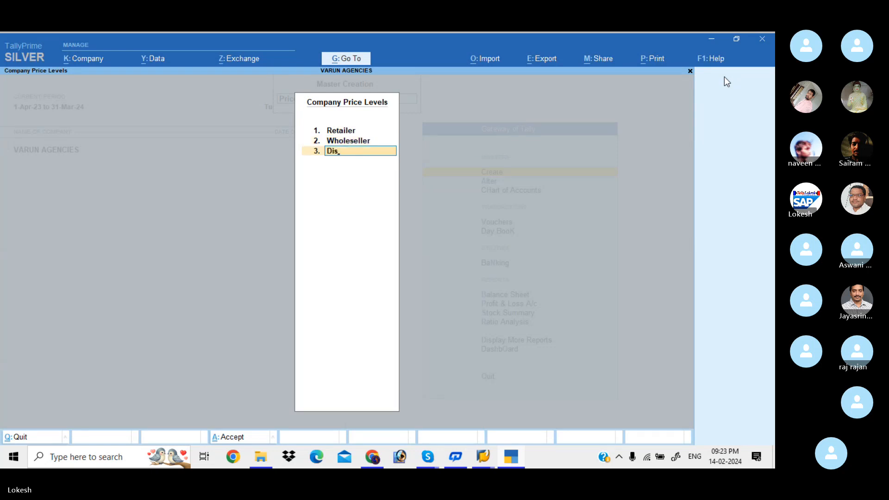
{"action": "type", "text": "tibutor"}
{"action": "key", "text": "Return"}
{"action": "key", "text": "ctrl+a"}
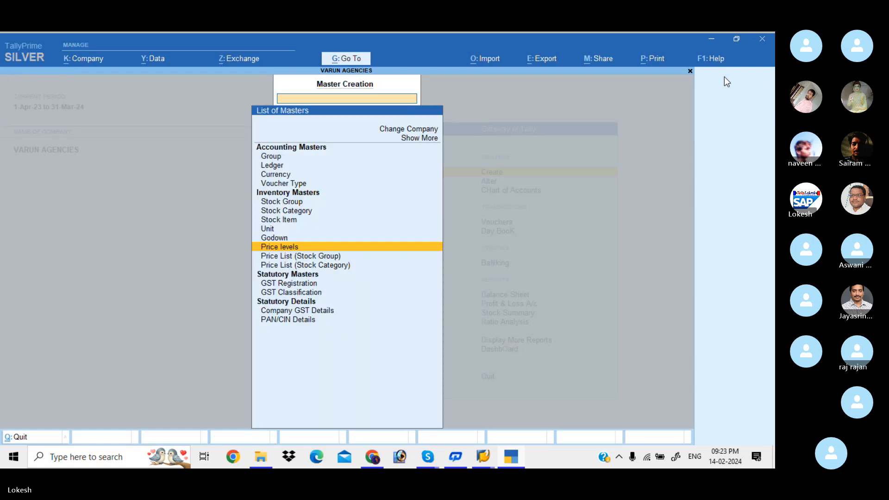
Step: Start a stock group price list for All Items at the Retailer level, applicable from 1-Apr-23
{"action": "key", "text": "Down"}
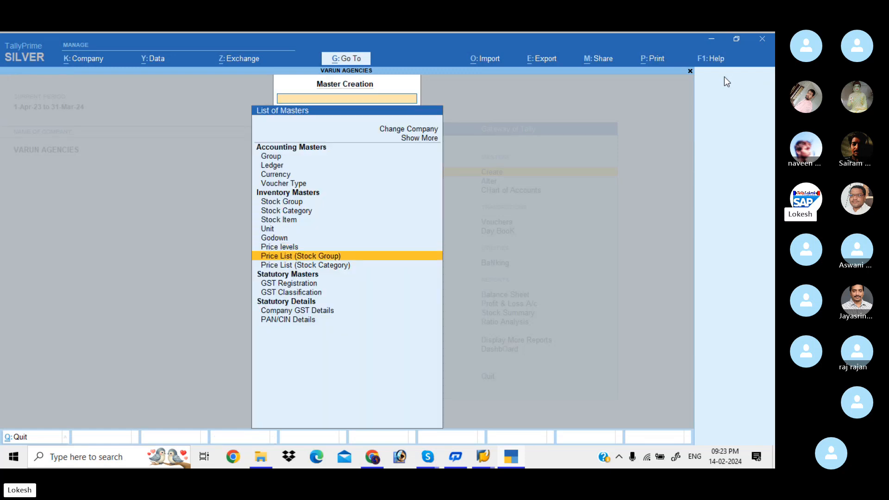
{"action": "key", "text": "Return"}
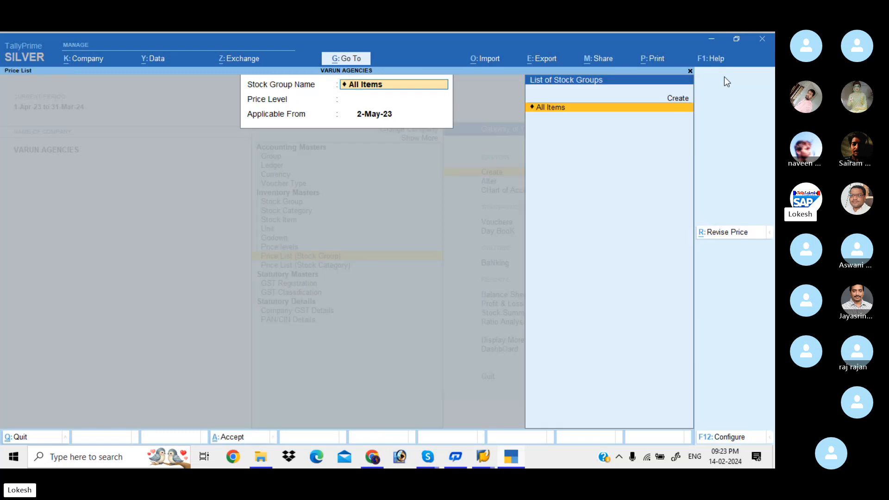
{"action": "key", "text": "Return"}
{"action": "key", "text": "Down"}
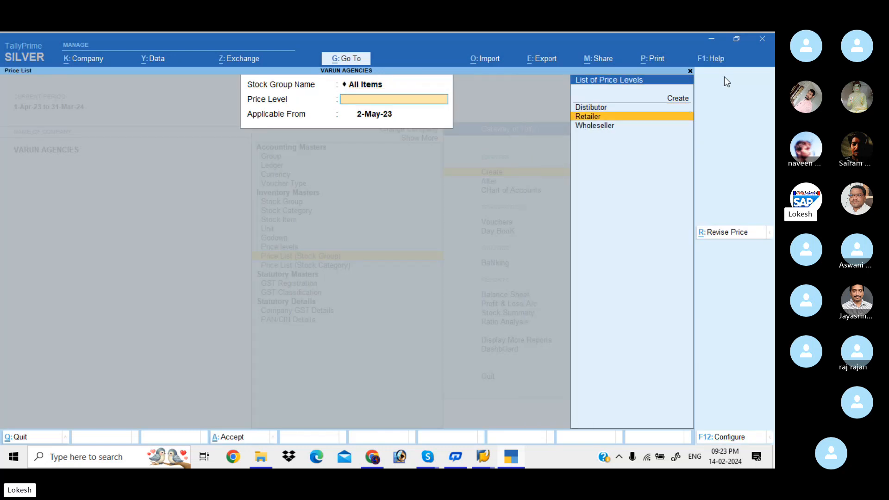
{"action": "key", "text": "Return"}
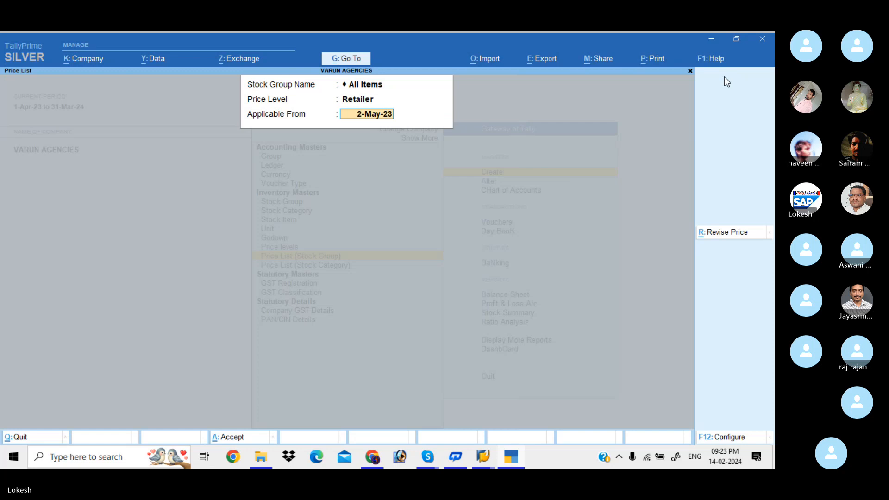
{"action": "type", "text": "1-4"}
{"action": "key", "text": "Return"}
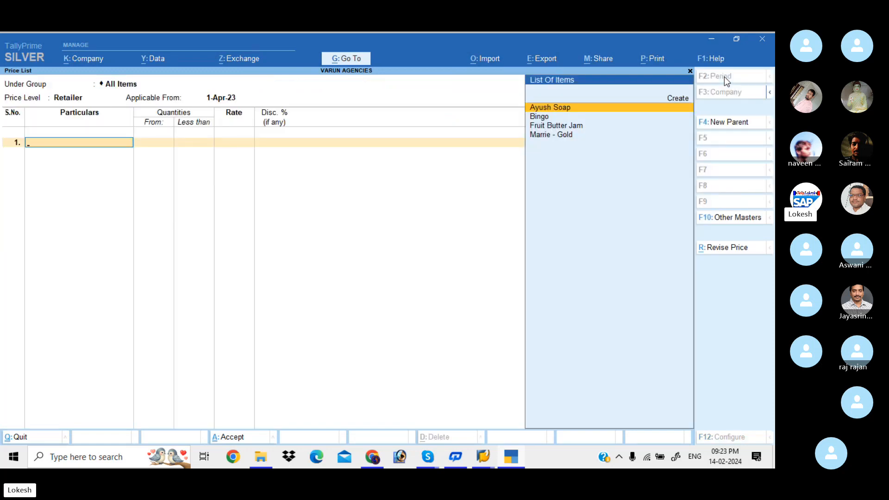
Step: Add Fruit Butter Jam to the price list at a rate of 70 with 5% discount for less than 20 pk
{"action": "key", "text": "Down"}
{"action": "key", "text": "Down"}
{"action": "key", "text": "Return"}
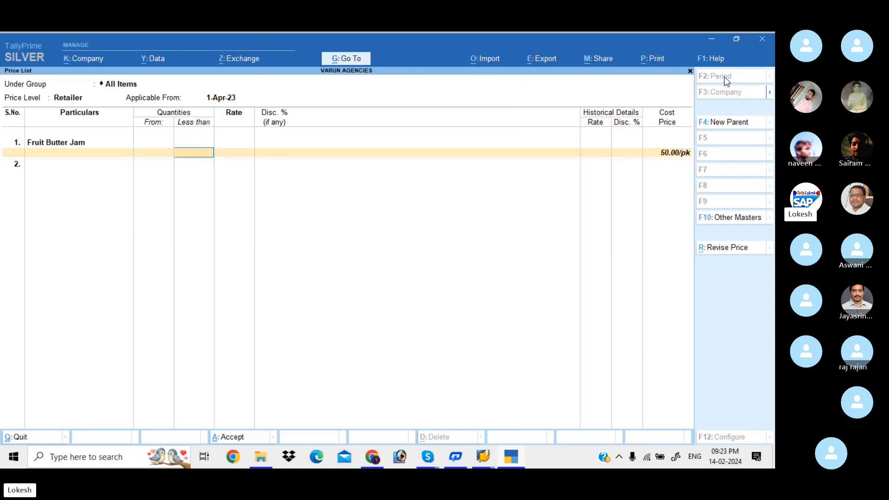
{"action": "type", "text": "20"}
{"action": "key", "text": "Return"}
{"action": "type", "text": "70"}
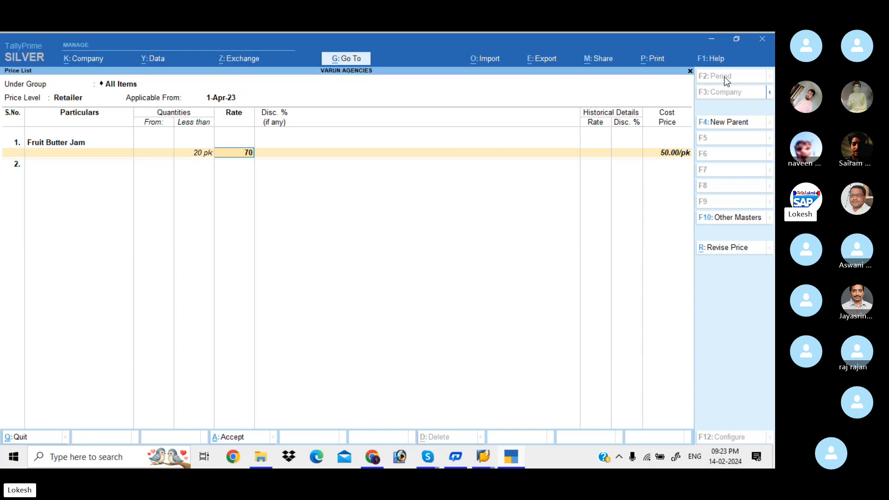
{"action": "key", "text": "Return"}
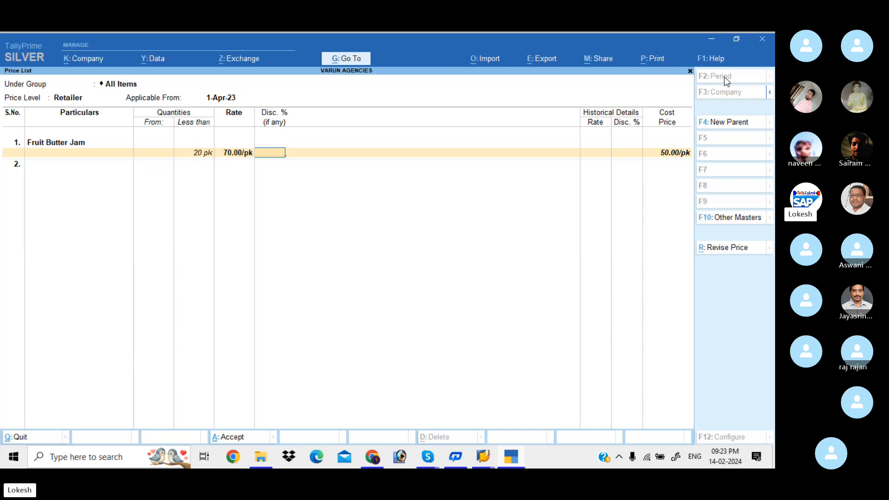
{"action": "type", "text": "5"}
{"action": "key", "text": "Return"}
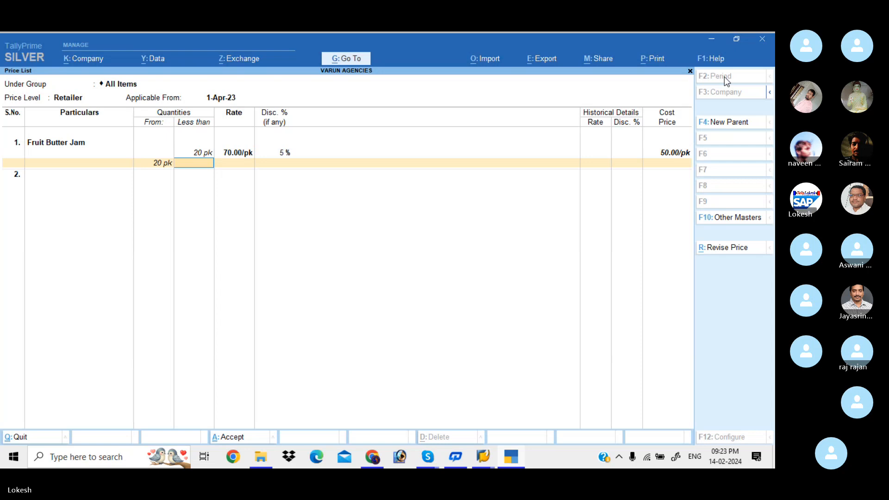
Step: Price Fruit Butter Jam from 20 to less than 50 pk at 60 with a 6% discount
{"action": "type", "text": "50"}
{"action": "key", "text": "Return"}
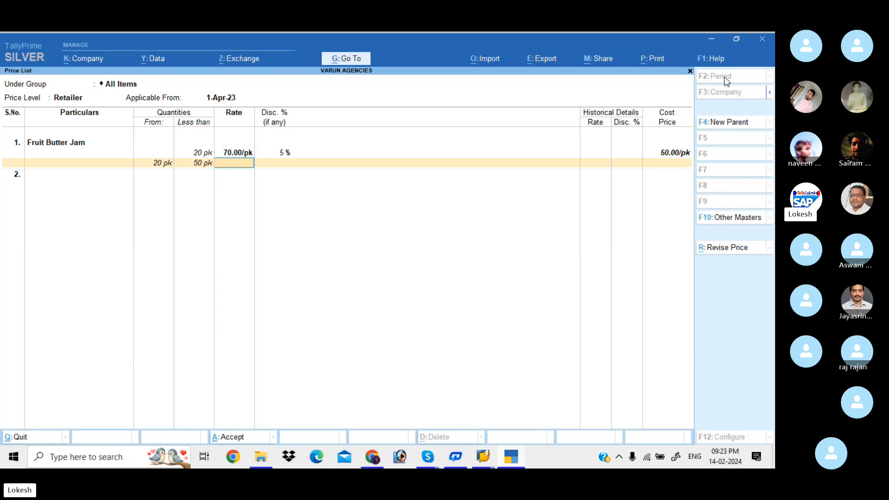
{"action": "type", "text": "60"}
{"action": "key", "text": "Return"}
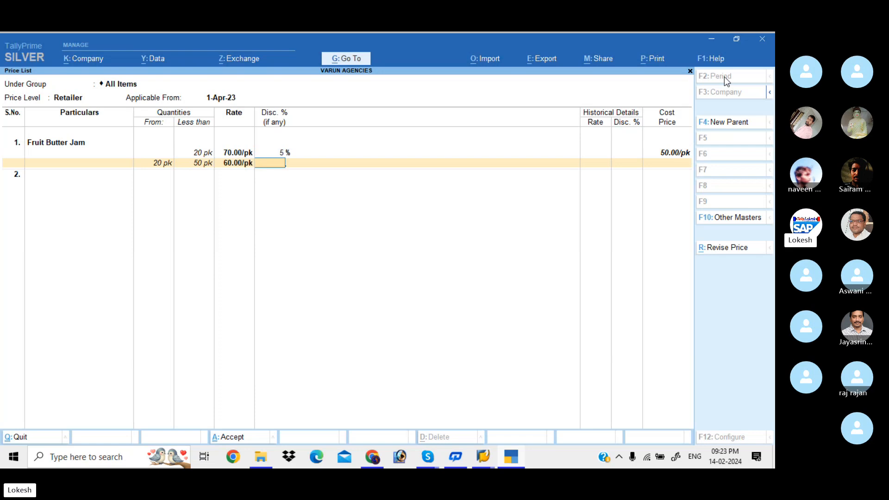
{"action": "type", "text": "6"}
{"action": "key", "text": "Return"}
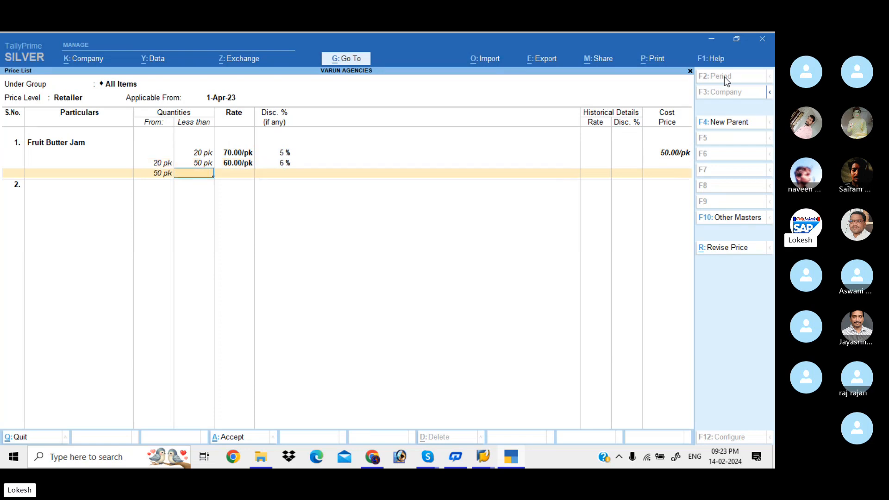
Step: Price Fruit Butter Jam from 50 to less than 100 pk at 50 with a 7% discount
{"action": "type", "text": "100"}
{"action": "key", "text": "Return"}
{"action": "type", "text": "50"}
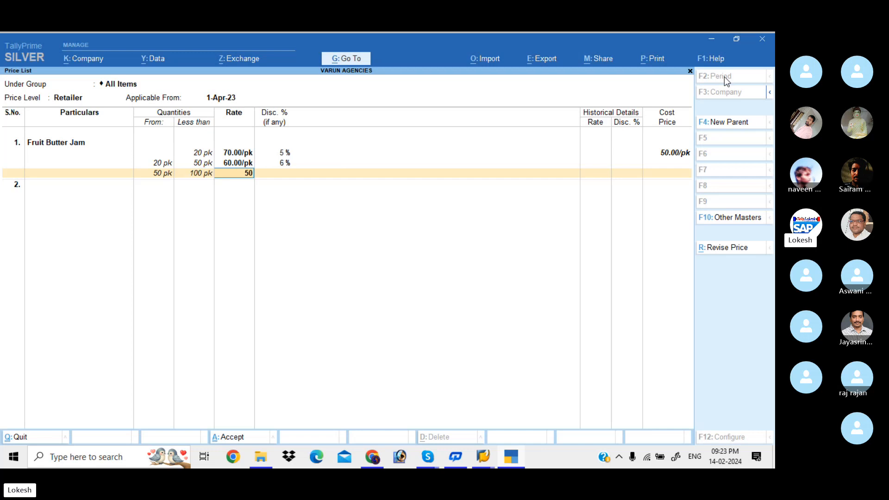
{"action": "key", "text": "Return"}
{"action": "type", "text": "7"}
{"action": "key", "text": "Return"}
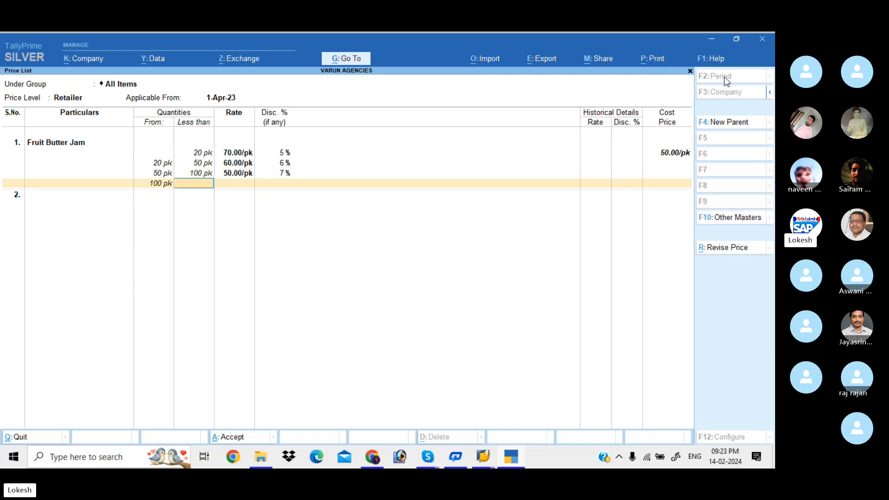
Step: Price Fruit Butter Jam from 100 to less than 200 pk at 40 with an 8% discount and finish its slabs
{"action": "type", "text": "200"}
{"action": "key", "text": "Return"}
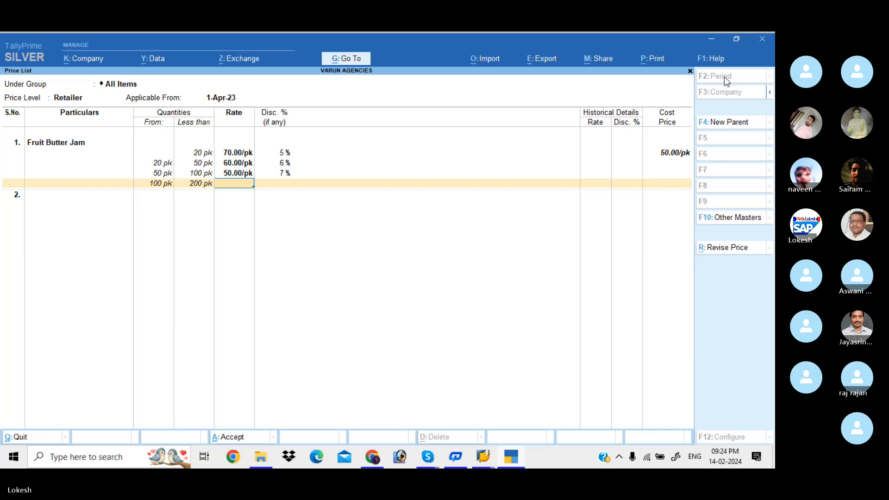
{"action": "type", "text": "40"}
{"action": "key", "text": "Return"}
{"action": "type", "text": "8"}
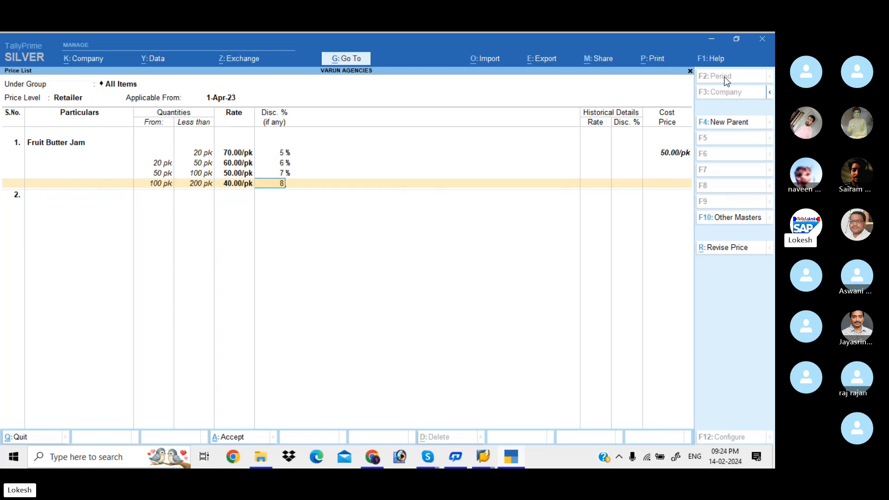
{"action": "key", "text": "Return"}
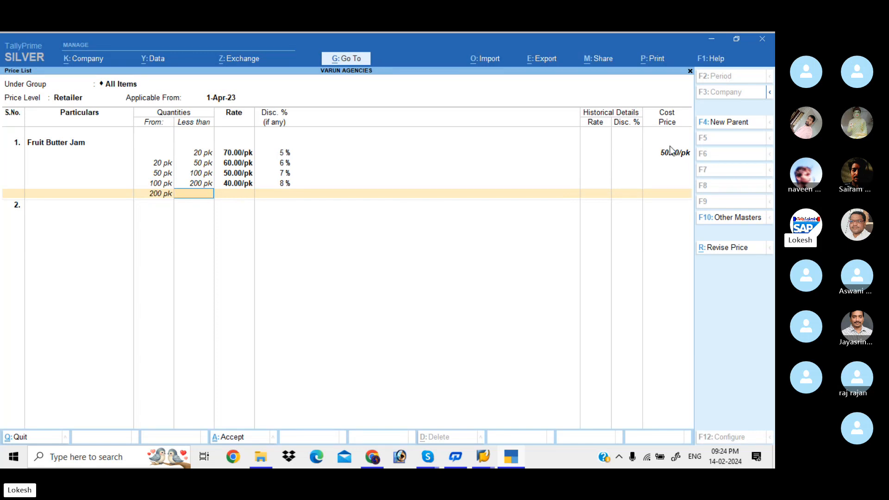
{"action": "key", "text": "Return"}
{"action": "key", "text": "Return"}
{"action": "key", "text": "Return"}
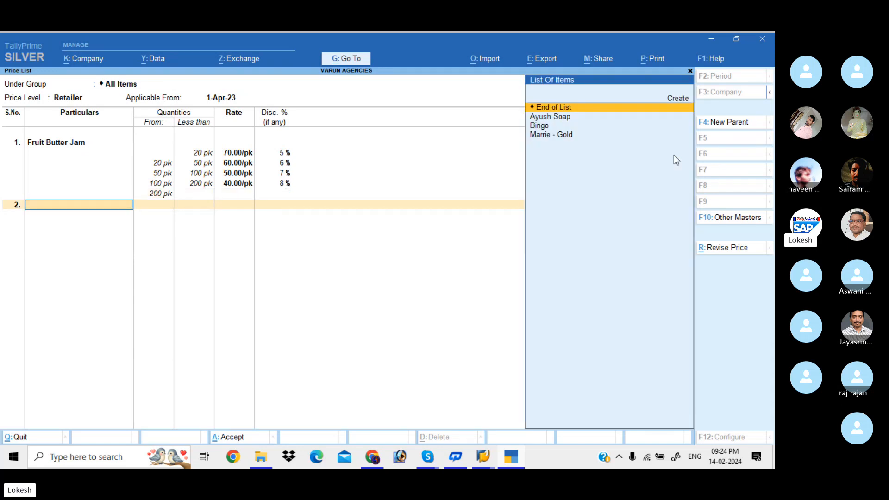
Step: Add Ayush Soap to the price list at a rate of 50 with a 5% discount for less than 50 nos
{"action": "type", "text": "a"}
{"action": "key", "text": "Return"}
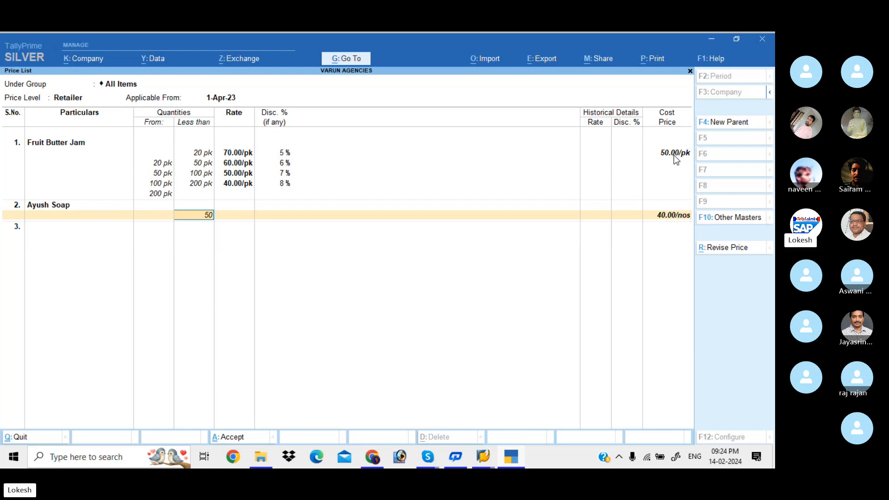
{"action": "type", "text": "50"}
{"action": "key", "text": "Return"}
{"action": "type", "text": "50"}
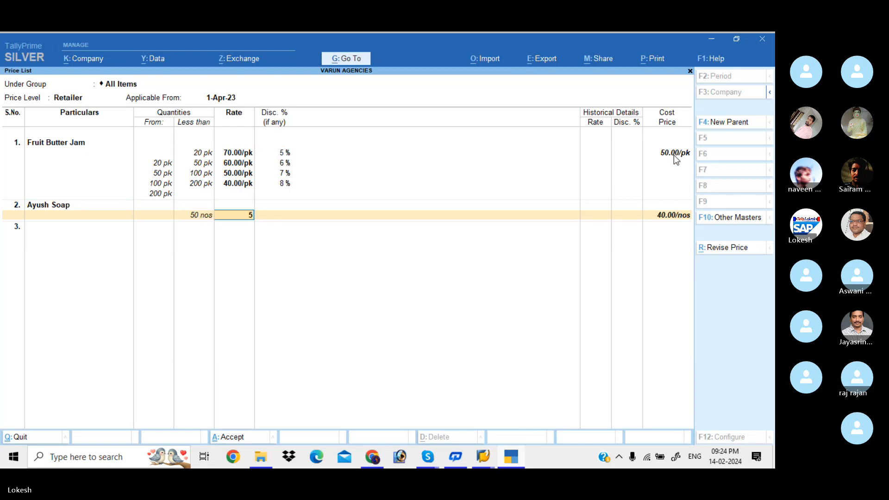
{"action": "key", "text": "Return"}
{"action": "type", "text": "5"}
{"action": "key", "text": "Return"}
{"action": "key", "text": "Return"}
{"action": "key", "text": "Return"}
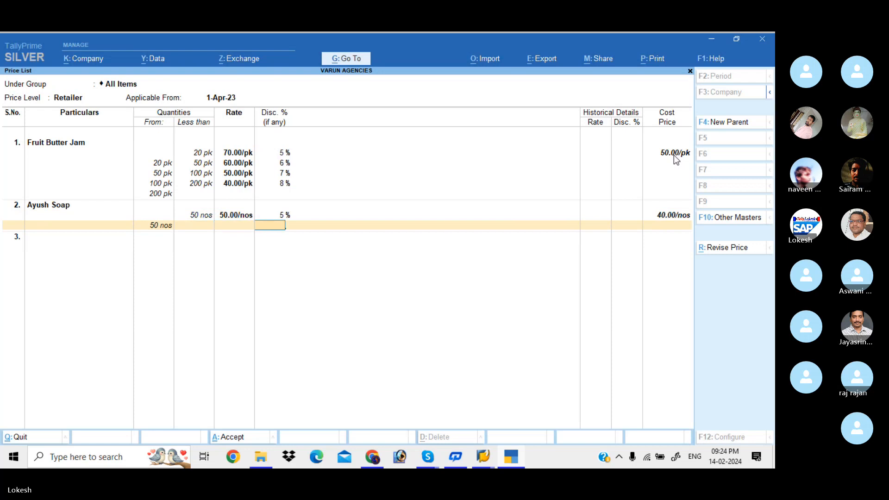
Step: Add Marrie - Gold to the price list at a rate of 40 with a 5% discount for less than 30 nos
{"action": "type", "text": "M"}
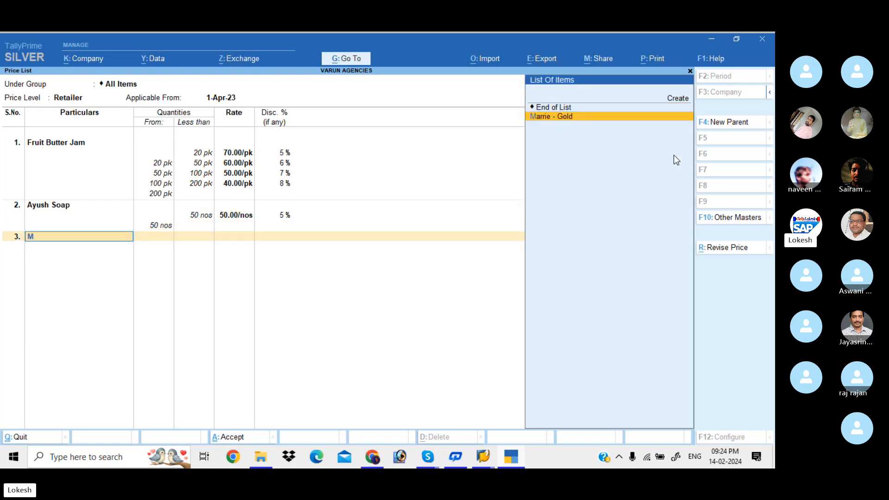
{"action": "type", "text": "a"}
{"action": "key", "text": "Return"}
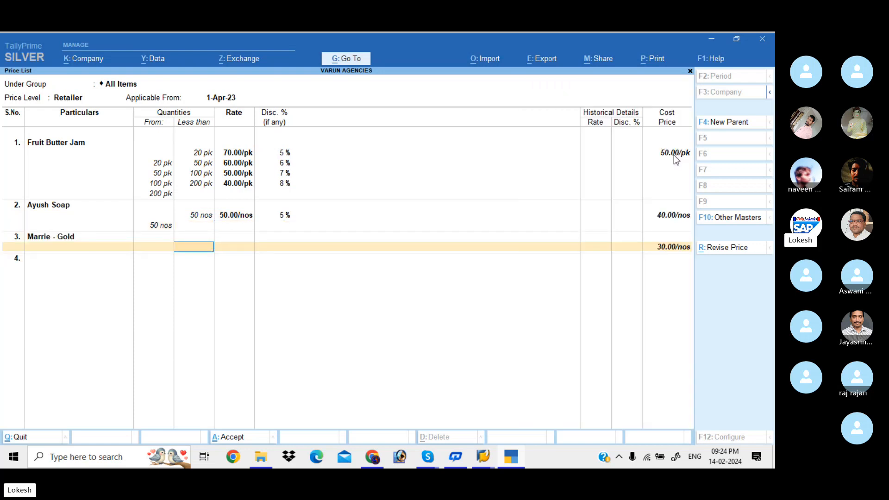
{"action": "type", "text": "30"}
{"action": "key", "text": "Return"}
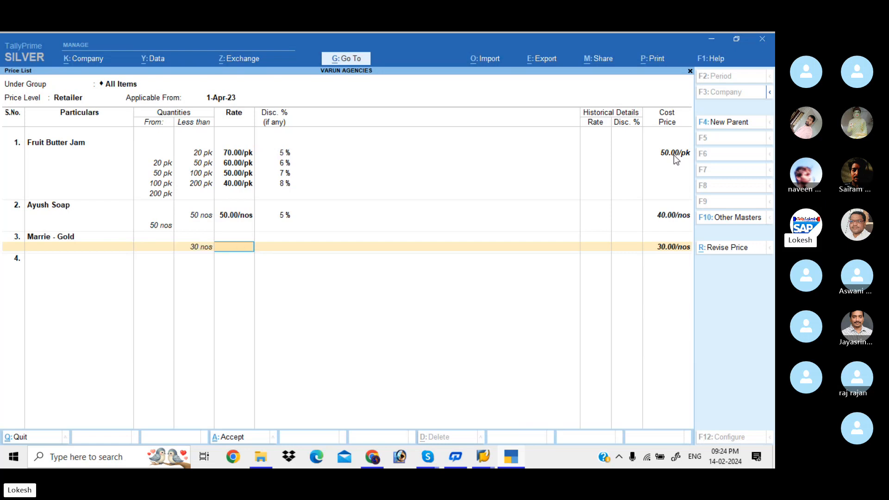
{"action": "type", "text": "40"}
{"action": "key", "text": "Return"}
{"action": "type", "text": "5"}
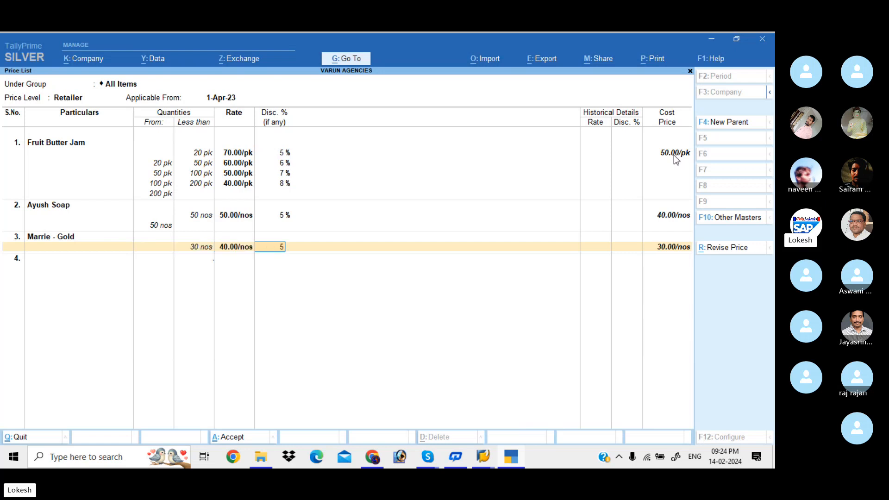
{"action": "key", "text": "Return"}
Step: Add Bingo at a rate of 30 with a 5% discount for less than 34 bx and save the Retailer price list
{"action": "key", "text": "Return"}
{"action": "key", "text": "Down"}
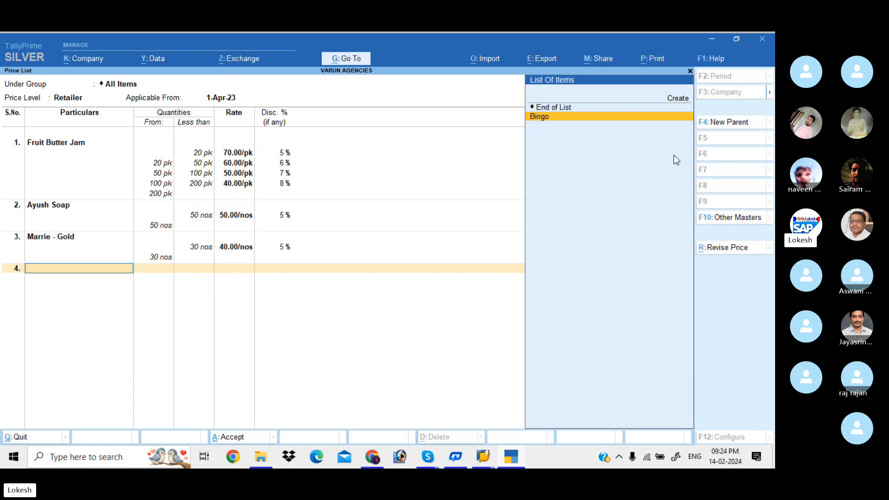
{"action": "key", "text": "Return"}
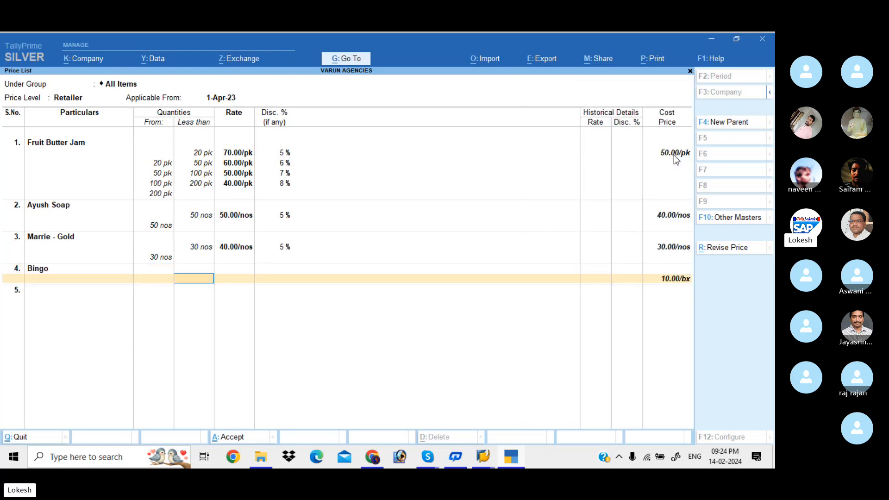
{"action": "type", "text": "34"}
{"action": "key", "text": "Return"}
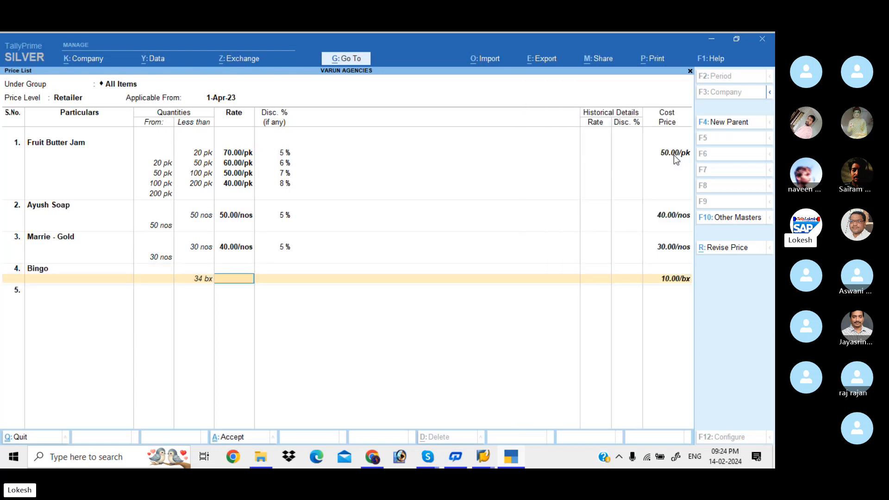
{"action": "type", "text": "30"}
{"action": "key", "text": "Return"}
{"action": "type", "text": "5"}
{"action": "key", "text": "Return"}
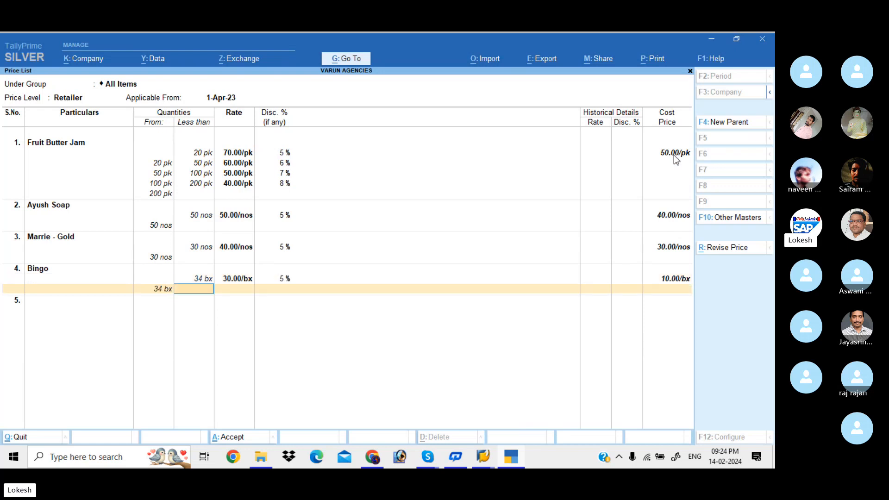
{"action": "key", "text": "Return"}
{"action": "key", "text": "Return"}
{"action": "key", "text": "Return"}
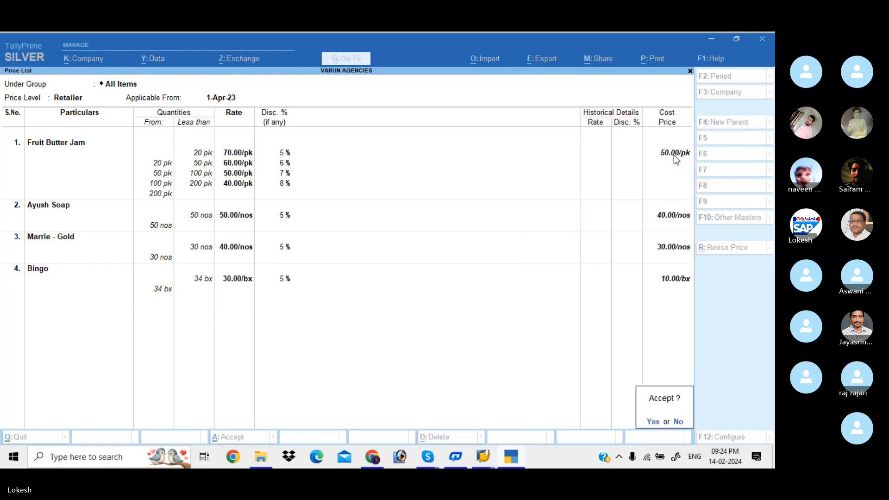
{"action": "key", "text": "Return"}
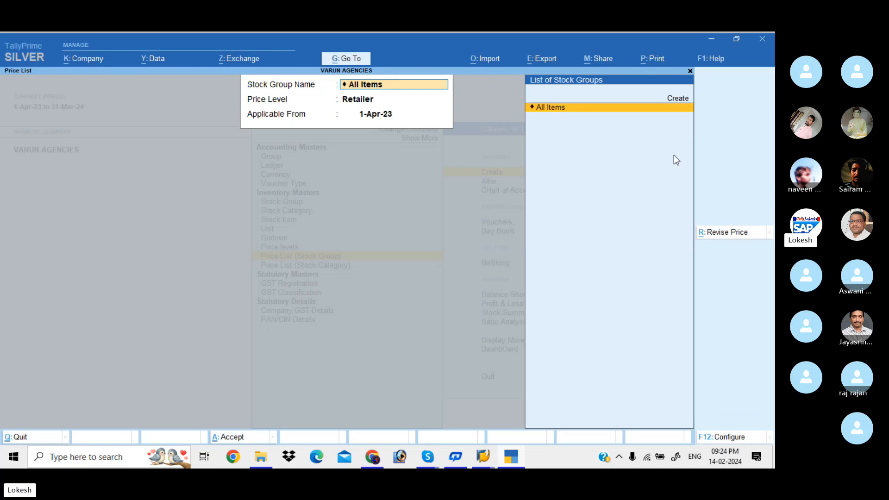
{"action": "key", "text": "Down"}
{"action": "key", "text": "Return"}
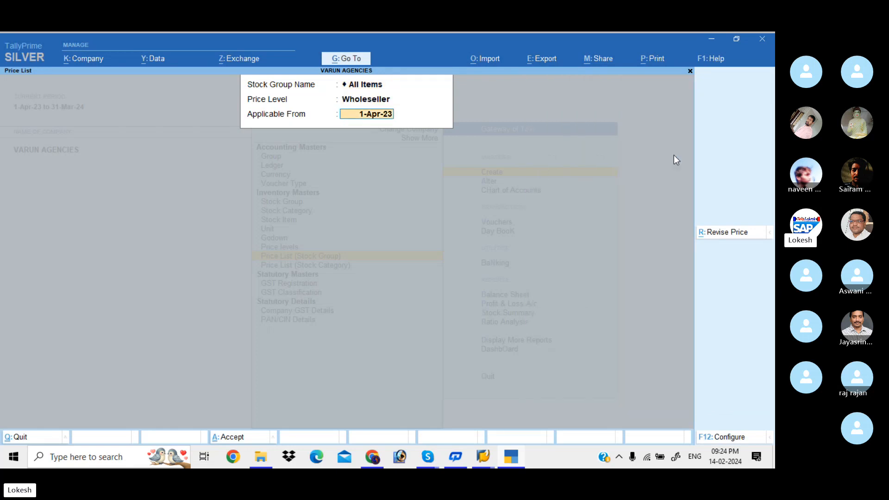
{"action": "key", "text": "Return"}
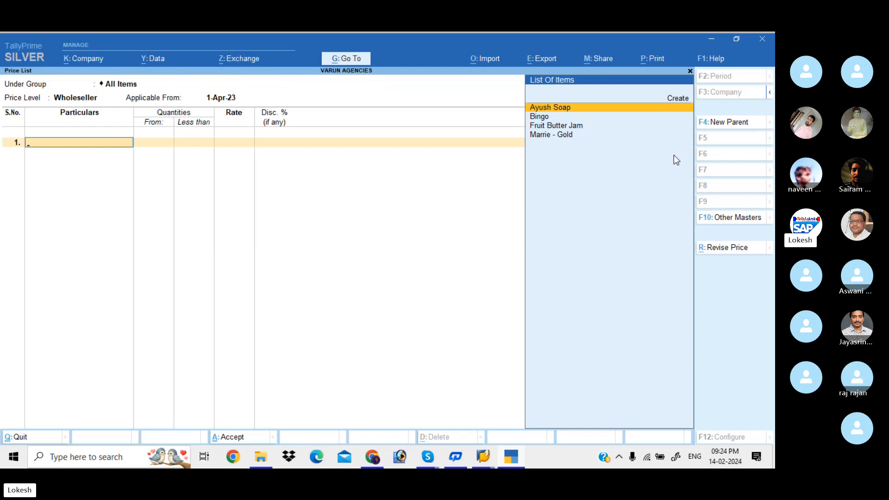
{"action": "key", "text": "Escape"}
{"action": "key", "text": "Return"}
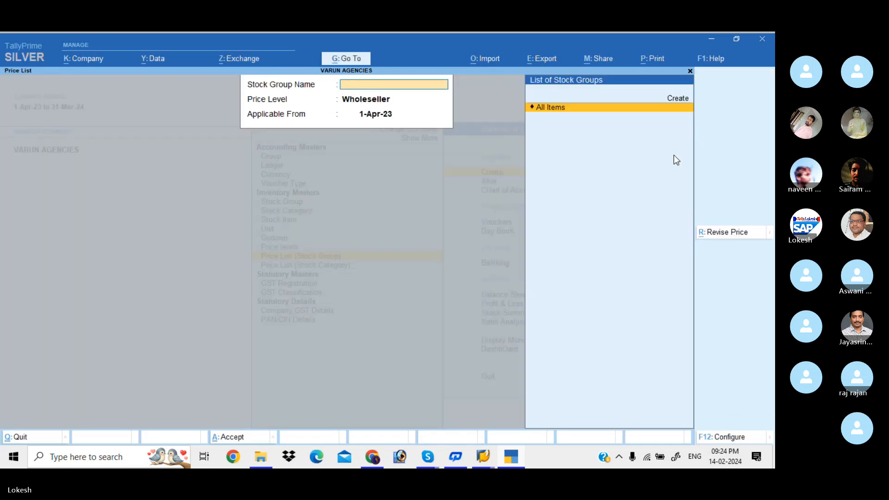
Step: Leave price list creation and start a new sales voucher
{"action": "key", "text": "Escape"}
{"action": "key", "text": "Escape"}
{"action": "key", "text": "Down"}
{"action": "key", "text": "Down"}
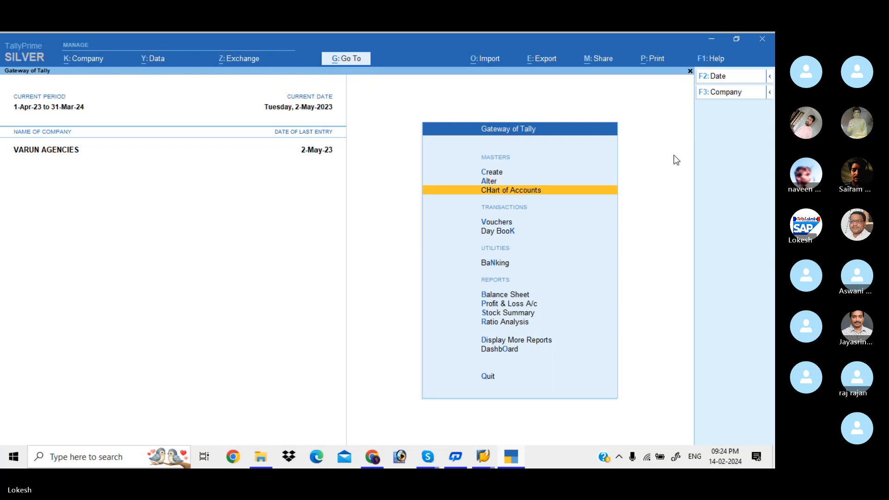
{"action": "key", "text": "Down"}
{"action": "key", "text": "Return"}
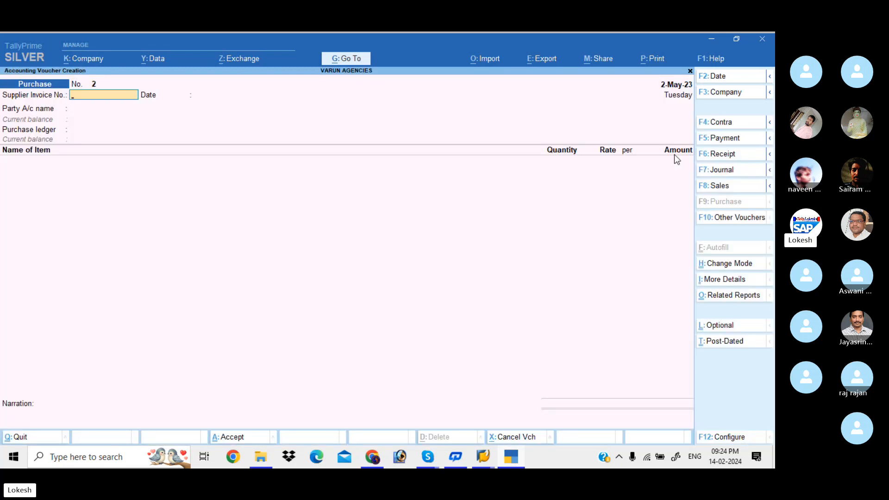
{"action": "left_click", "coordinate": [731, 186]}
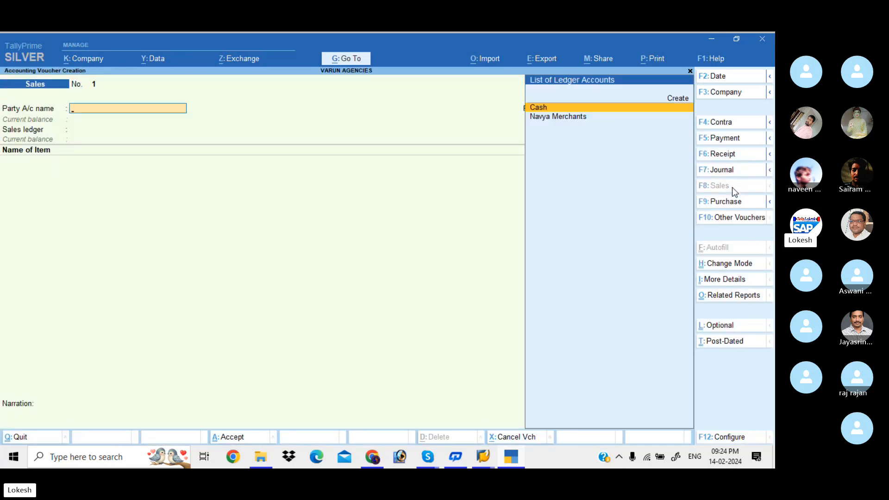
Step: Create a party ledger named John Traders under Sundry Debtors from the sales voucher
{"action": "key", "text": "alt+c"}
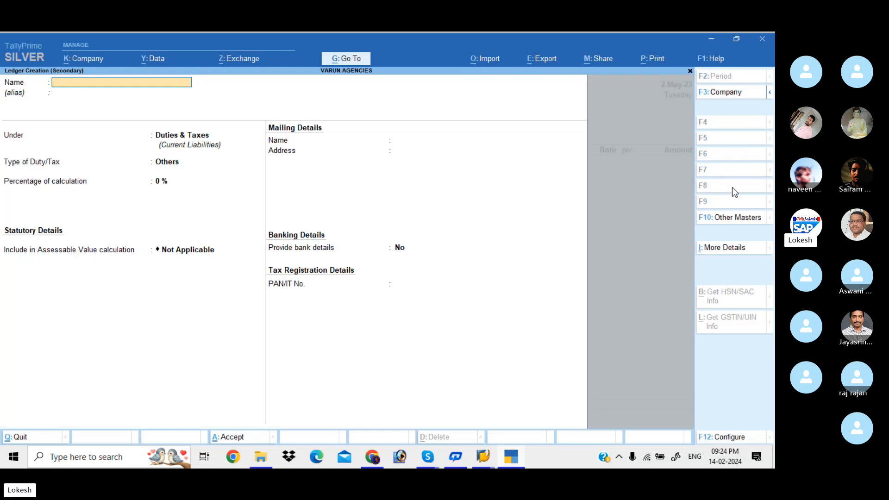
{"action": "type", "text": "John Traders"}
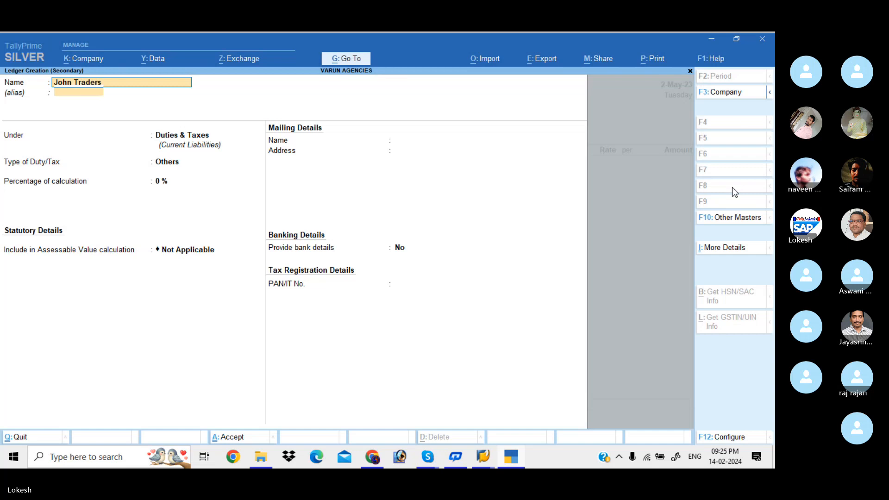
{"action": "key", "text": "Return"}
{"action": "type", "text": "Sun"}
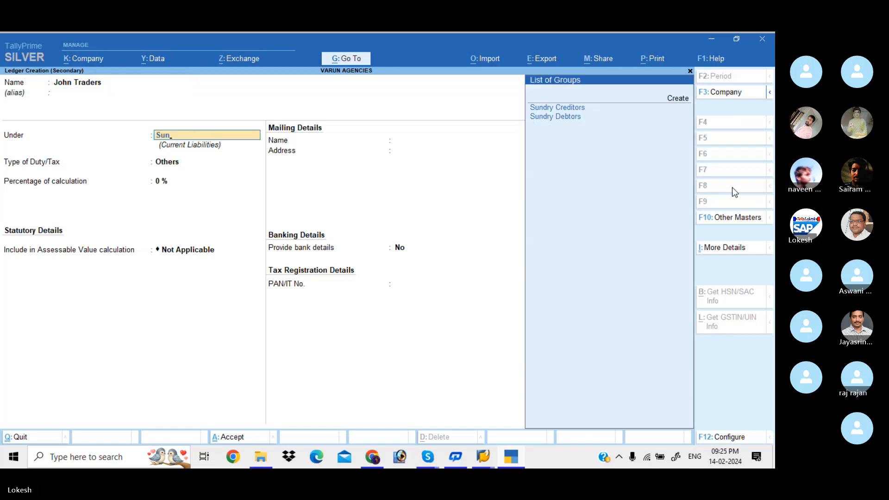
{"action": "key", "text": "Down"}
{"action": "key", "text": "Return"}
{"action": "key", "text": "Return"}
{"action": "key", "text": "Return"}
{"action": "key", "text": "Return"}
{"action": "key", "text": "Return"}
{"action": "key", "text": "Return"}
{"action": "key", "text": "Return"}
{"action": "key", "text": "Return"}
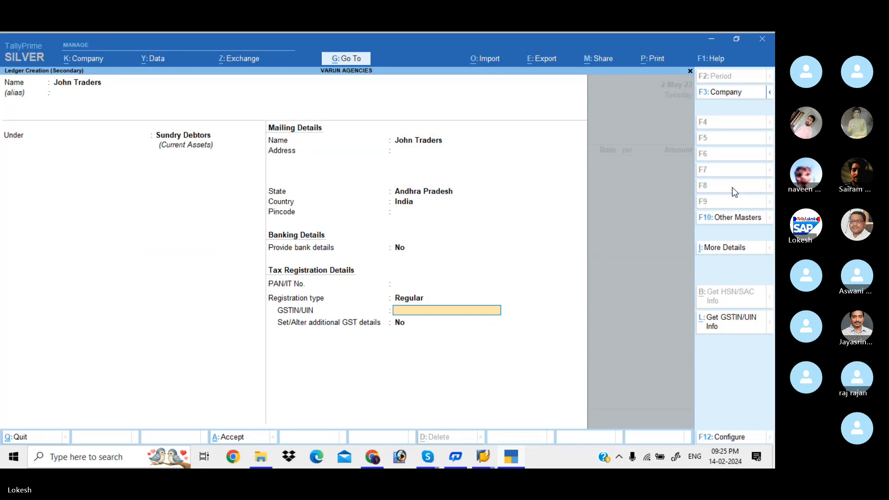
Step: Enter the GSTIN of John Traders and save the ledger as the voucher's party account
{"action": "type", "text": "37AAAAA"}
{"action": "type", "text": "453A1Z8"}
{"action": "key", "text": "Return"}
{"action": "key", "text": "ctrl+a"}
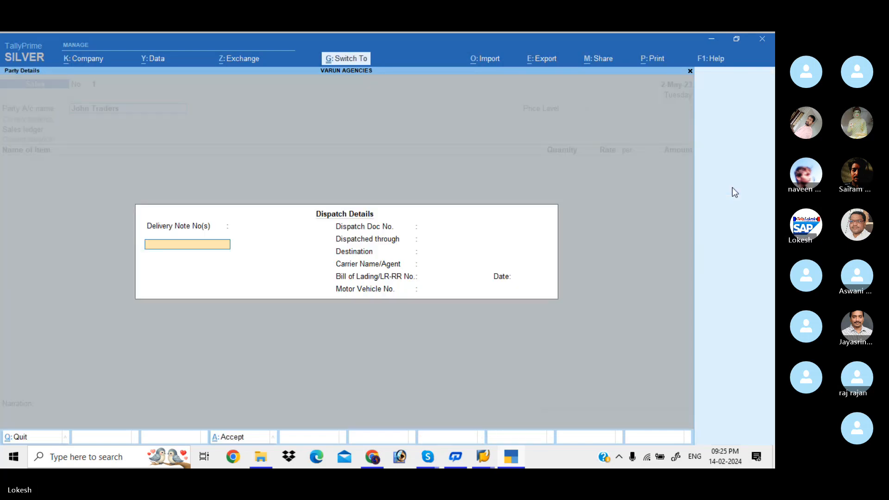
Step: Accept the blank dispatch and party details and set the voucher's price level to Retailer
{"action": "key", "text": "ctrl+a"}
{"action": "key", "text": "ctrl+a"}
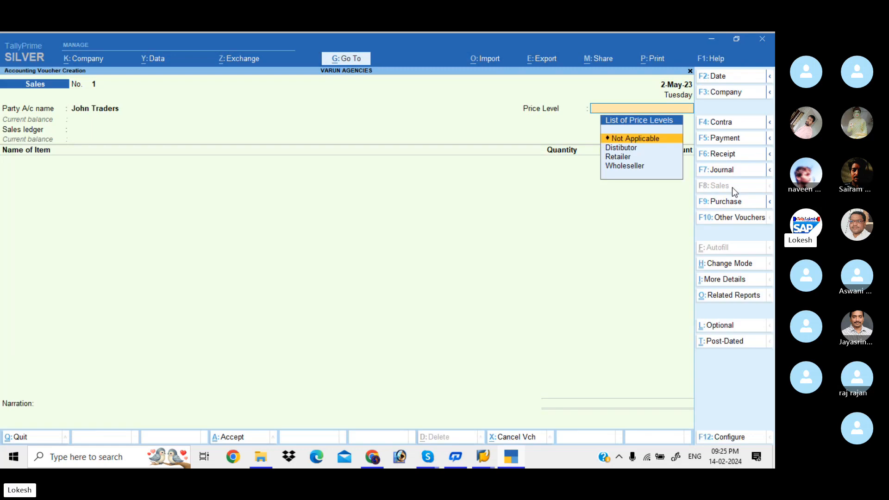
{"action": "key", "text": "Down"}
{"action": "key", "text": "Down"}
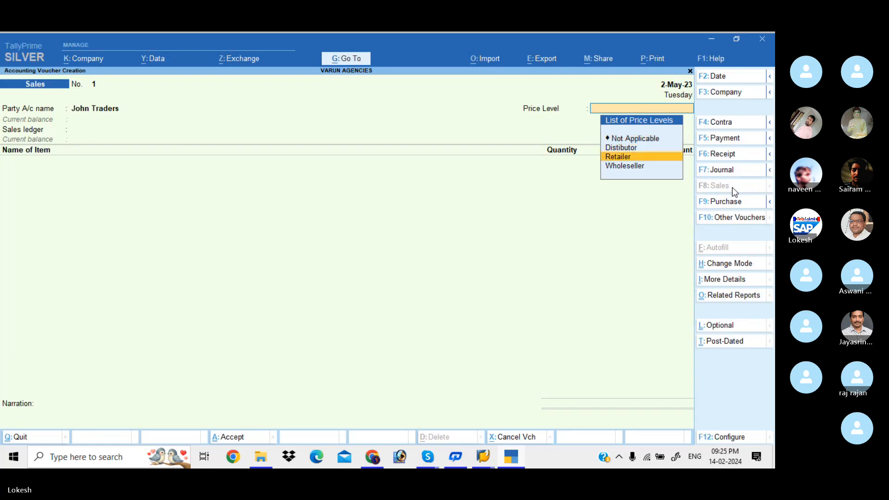
{"action": "key", "text": "Return"}
Step: Create a ledger named Sales under Sales Accounts with Goods as the type of supply, and use it as the voucher's sales ledger
{"action": "key", "text": "Return"}
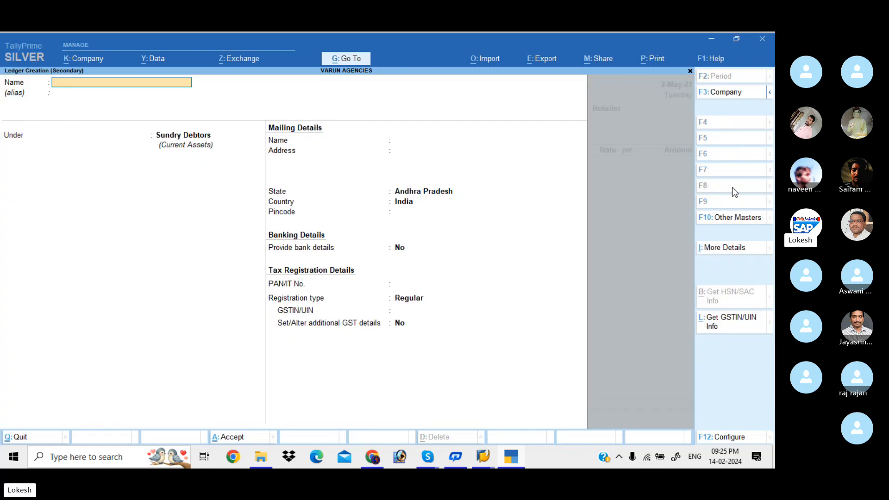
{"action": "type", "text": "Sales"}
{"action": "key", "text": "Return"}
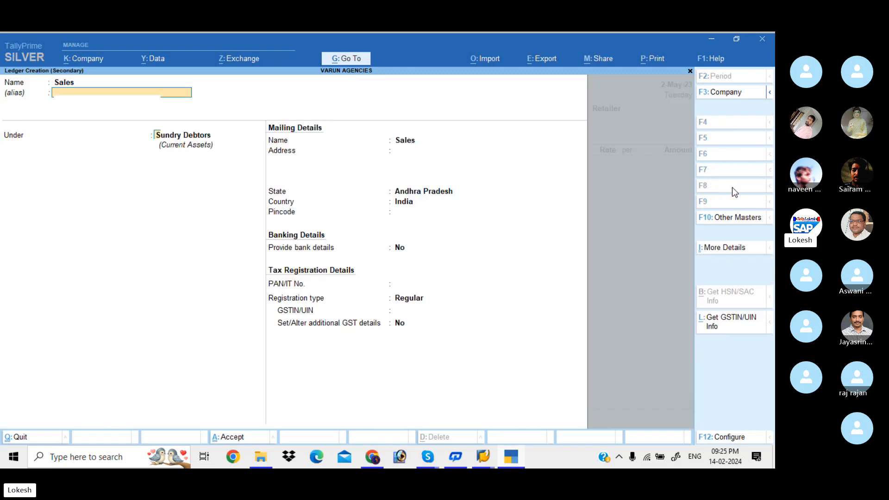
{"action": "key", "text": "Return"}
{"action": "key", "text": "Return"}
{"action": "key", "text": "Return"}
{"action": "key", "text": "Return"}
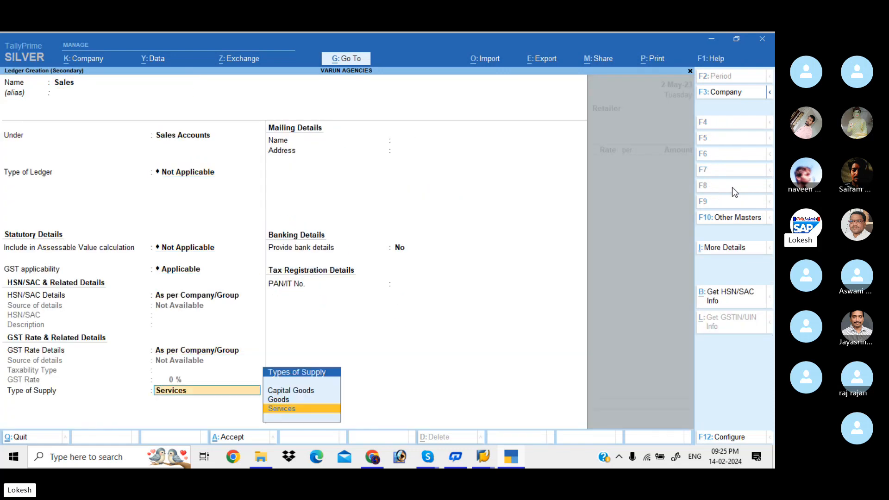
{"action": "key", "text": "Up"}
{"action": "key", "text": "Return"}
{"action": "key", "text": "ctrl+a"}
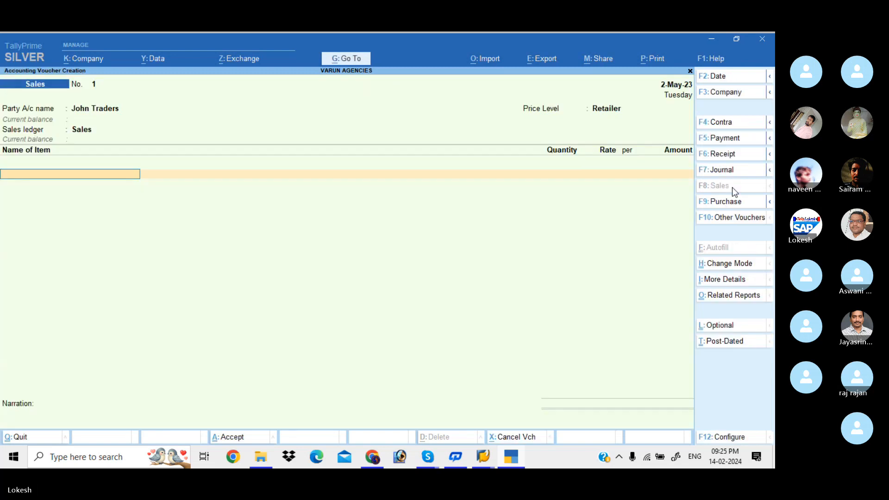
Step: Select Fruit Butter Jam as the voucher's first item and enable the discount column for invoices in the company features
{"action": "type", "text": "F"}
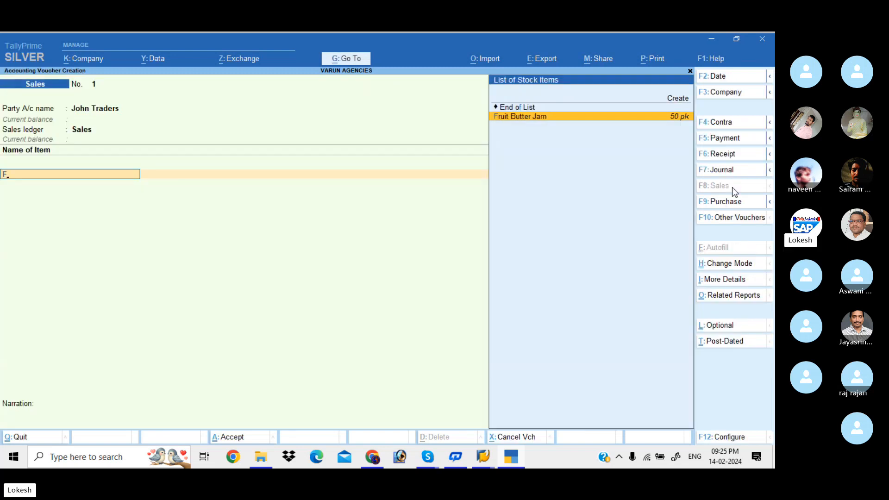
{"action": "key", "text": "Return"}
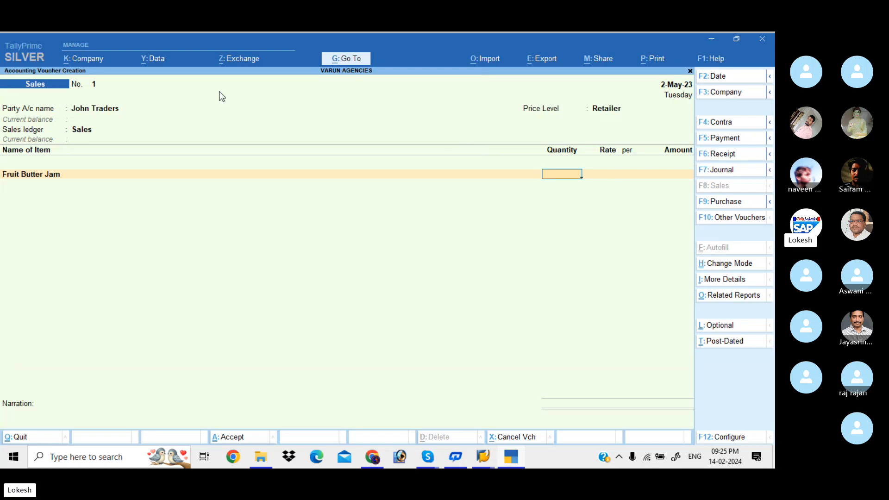
{"action": "left_click", "coordinate": [90, 59]}
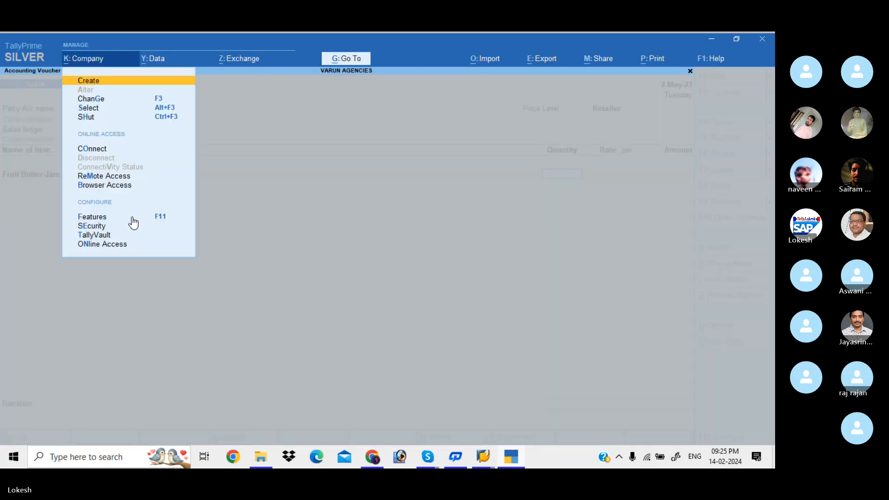
{"action": "left_click", "coordinate": [133, 218]}
{"action": "left_click", "coordinate": [314, 321]}
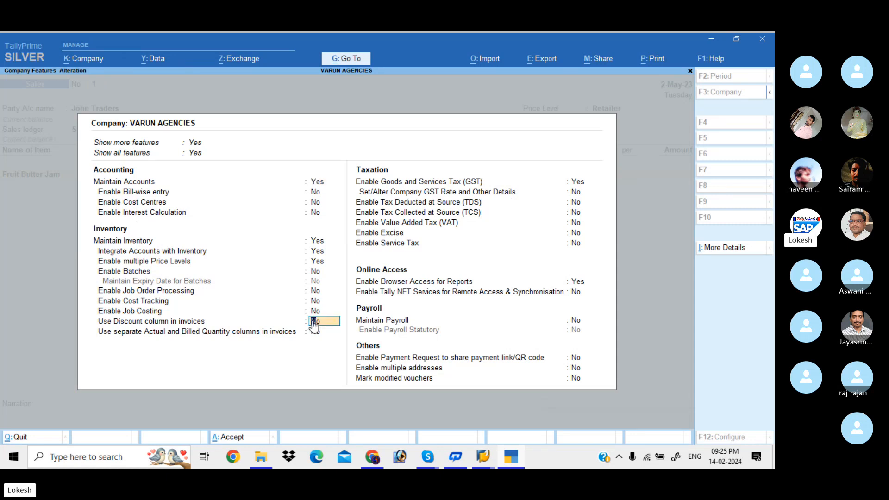
{"action": "key", "text": "y"}
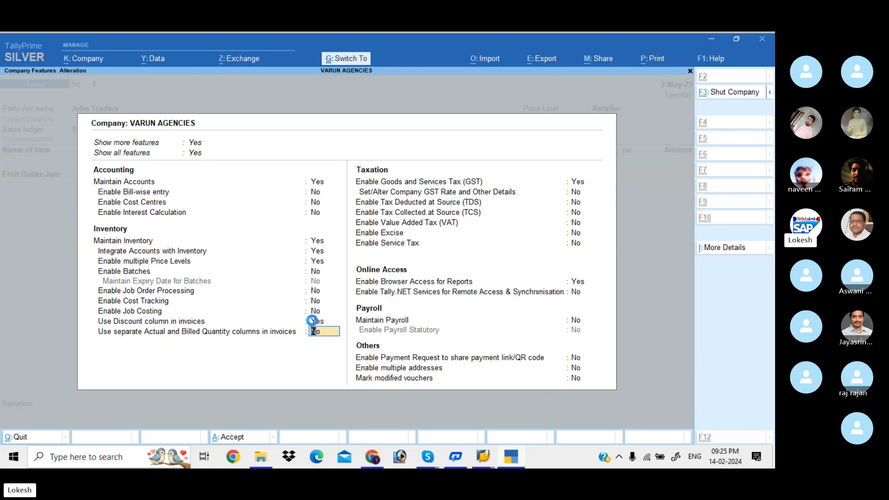
{"action": "key", "text": "ctrl+a"}
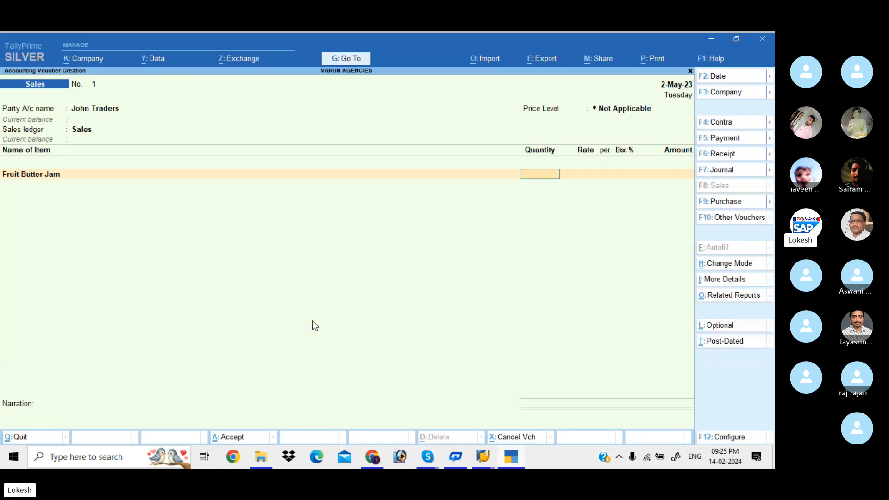
Step: Set the sales voucher's price level back to Retailer
{"action": "left_click", "coordinate": [608, 107]}
{"action": "key", "text": "Down"}
{"action": "key", "text": "Down"}
{"action": "key", "text": "Return"}
Step: Enter a quantity of 5 pk for Fruit Butter Jam, accepting the price list's rate and discount
{"action": "key", "text": "Return"}
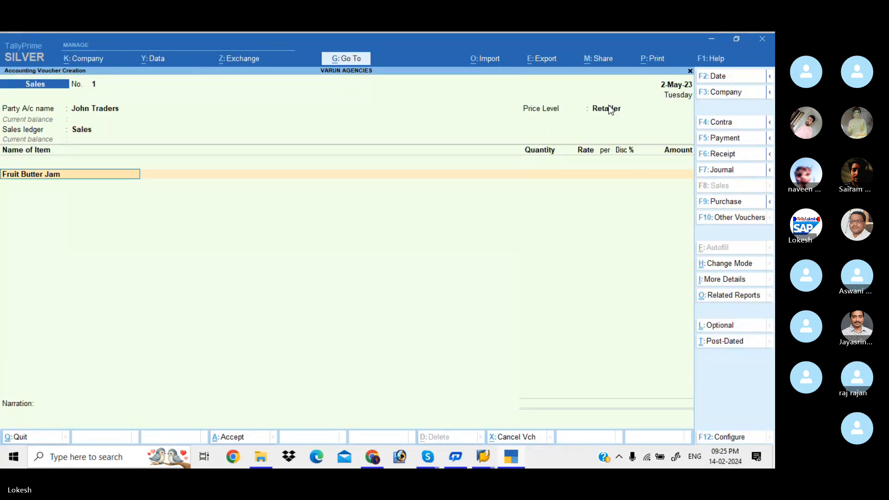
{"action": "key", "text": "Return"}
{"action": "type", "text": "5"}
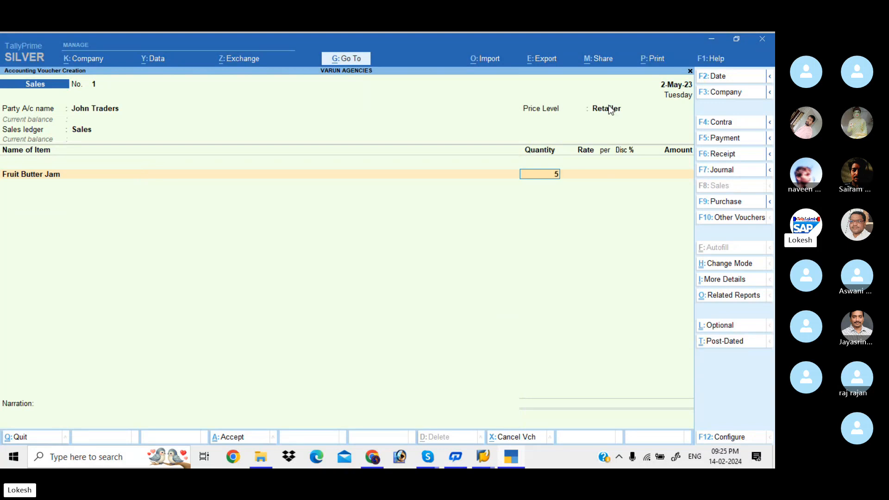
{"action": "key", "text": "Return"}
{"action": "key", "text": "Return"}
{"action": "key", "text": "Return"}
{"action": "key", "text": "Return"}
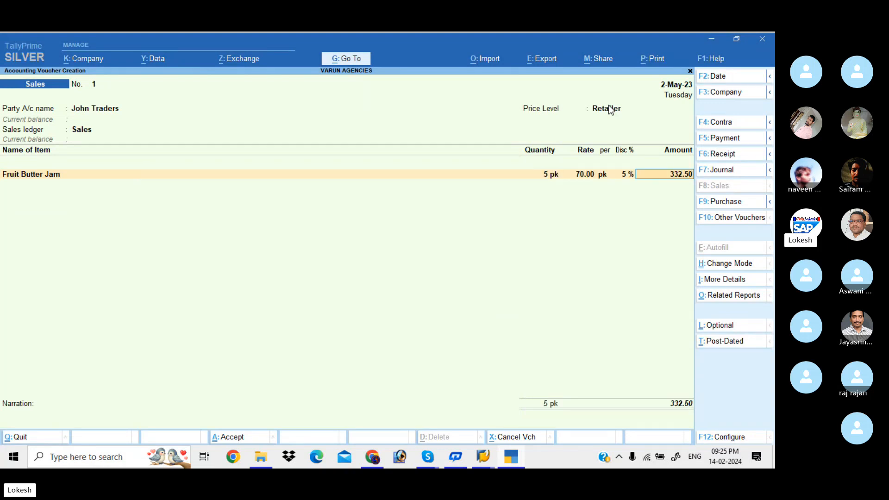
{"action": "key", "text": "Return"}
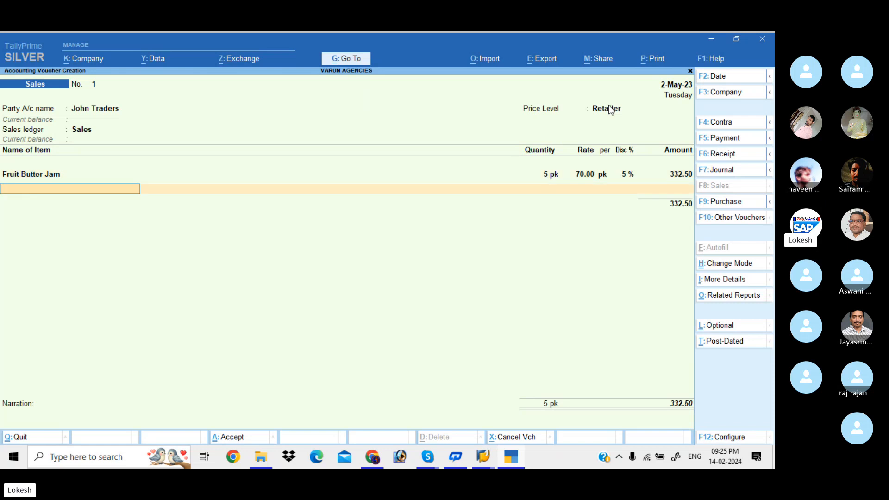
Step: Add a second Fruit Butter Jam line of 35 pk with the price list's rate and discount
{"action": "type", "text": "f"}
{"action": "key", "text": "Return"}
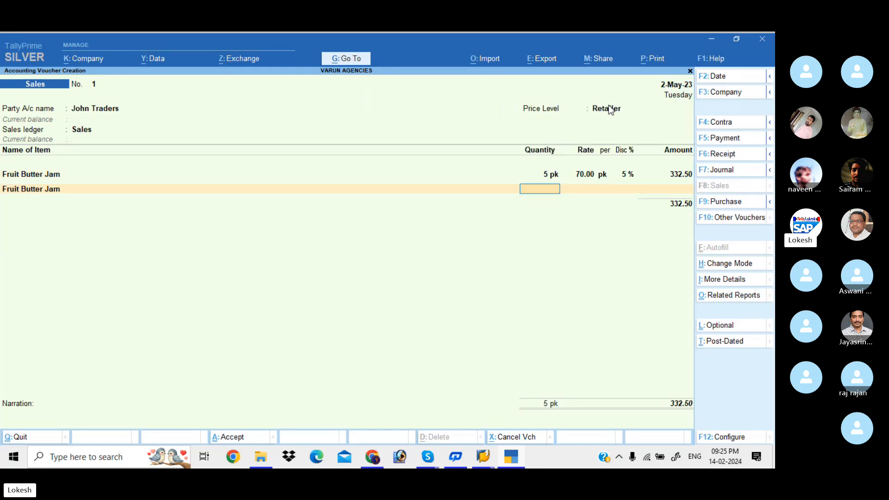
{"action": "type", "text": "35"}
{"action": "key", "text": "Return"}
{"action": "key", "text": "Return"}
{"action": "key", "text": "Return"}
{"action": "key", "text": "Return"}
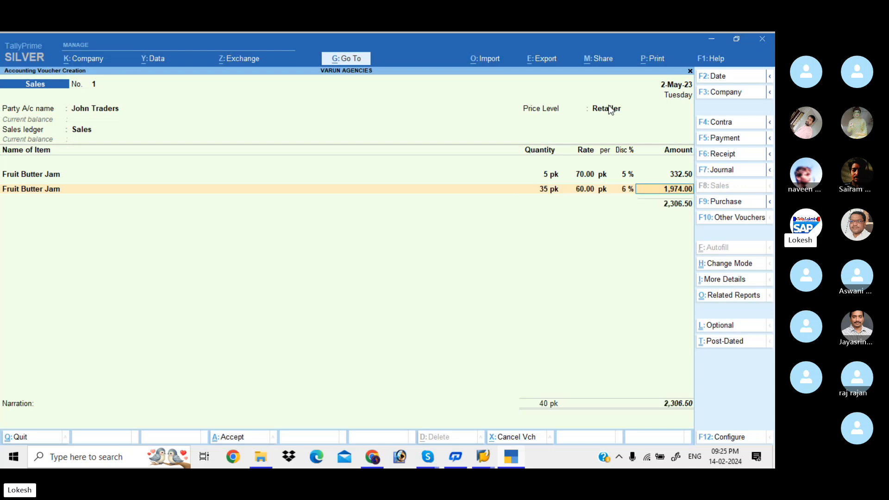
{"action": "key", "text": "Return"}
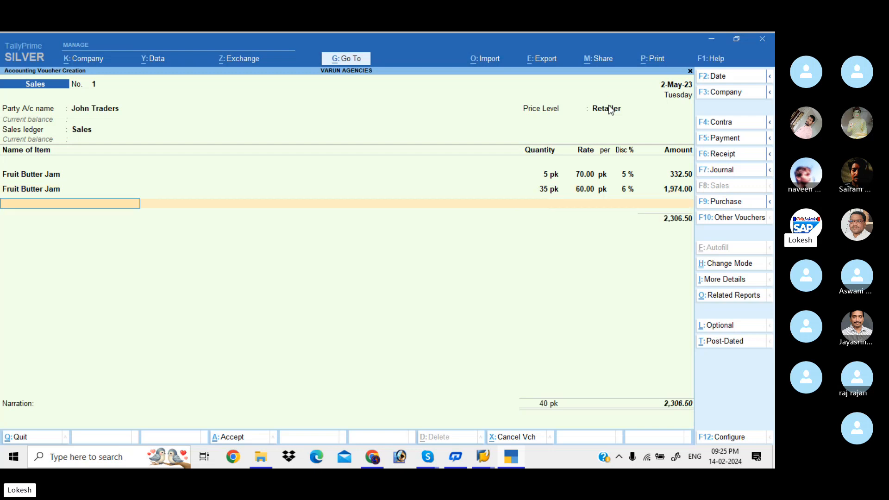
Step: Add a third Fruit Butter Jam line of 130 pk and quit the sales voucher without saving it
{"action": "type", "text": "f"}
{"action": "key", "text": "Return"}
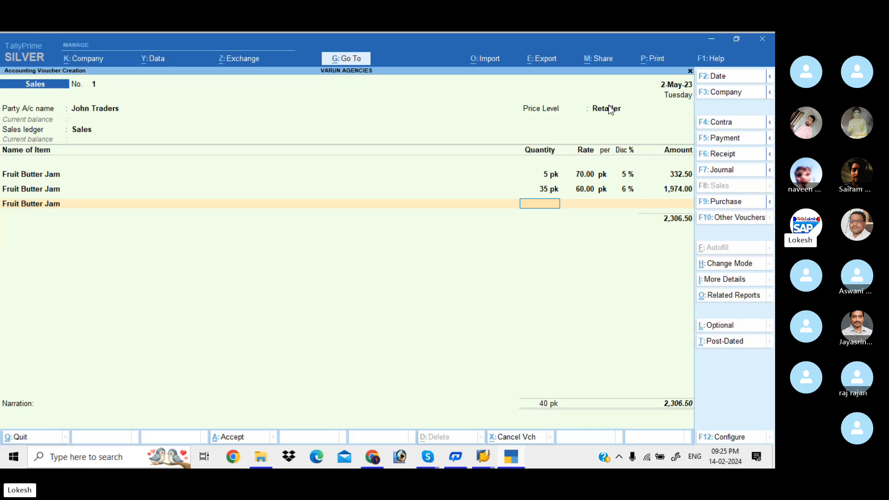
{"action": "type", "text": "130"}
{"action": "key", "text": "Return"}
{"action": "key", "text": "Return"}
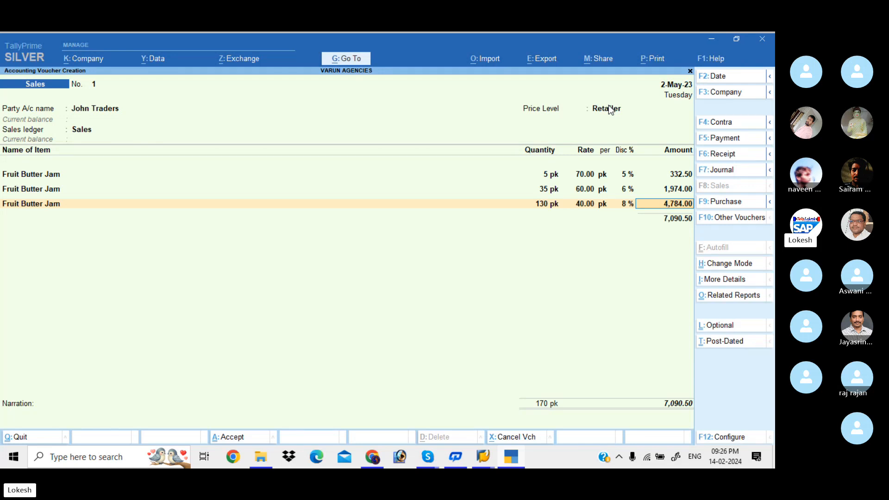
{"action": "key", "text": "BackSpace"}
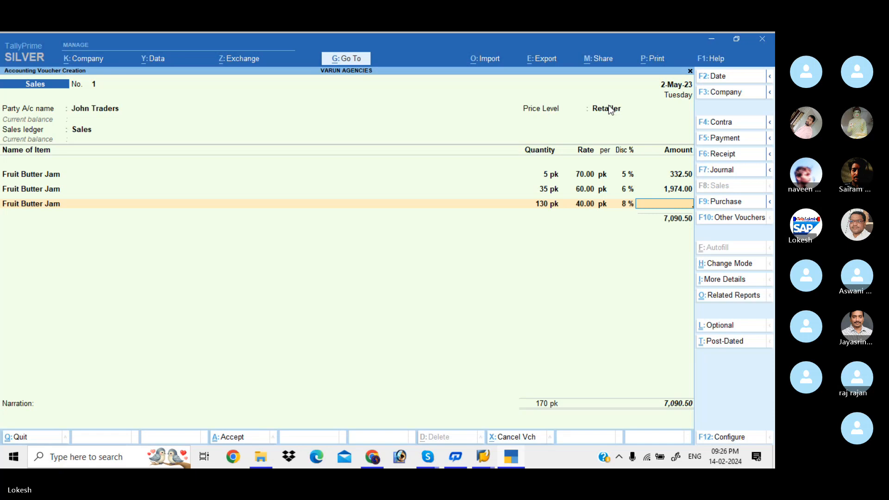
{"action": "key", "text": "Escape"}
{"action": "key", "text": "y"}
Step: Open the stock group price list for alteration with All Items, the Retailer price level and 1-Apr-23 as the applicable date
{"action": "key", "text": "Up"}
{"action": "key", "text": "Up"}
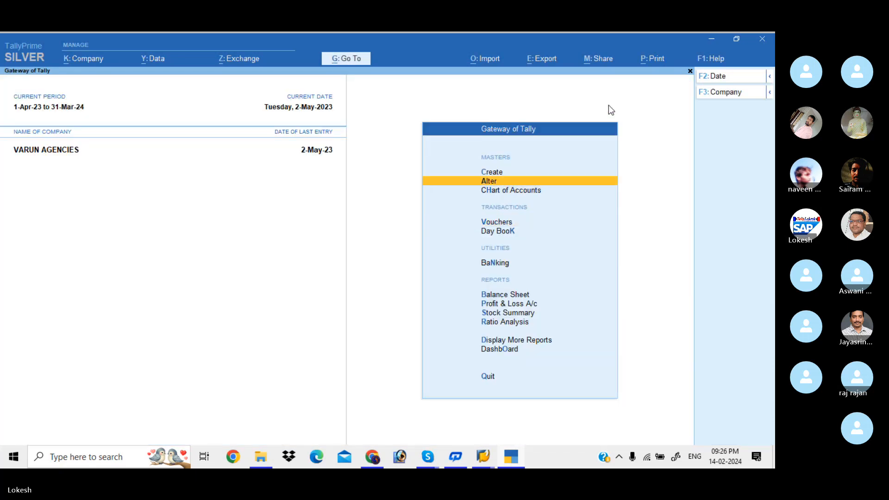
{"action": "key", "text": "Return"}
{"action": "key", "text": "Down"}
{"action": "key", "text": "Down"}
{"action": "key", "text": "Down"}
{"action": "key", "text": "Down"}
{"action": "key", "text": "Down"}
{"action": "key", "text": "Down"}
{"action": "key", "text": "Down"}
{"action": "key", "text": "Down"}
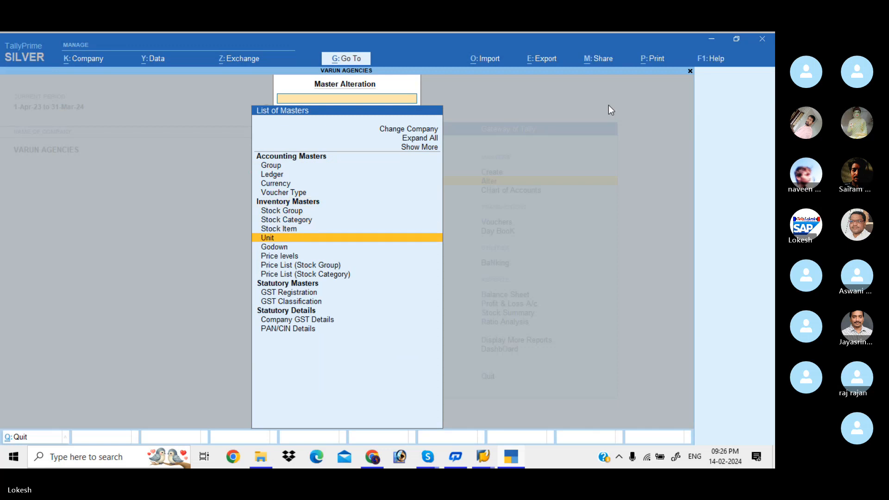
{"action": "key", "text": "Down"}
{"action": "key", "text": "Down"}
{"action": "key", "text": "Down"}
{"action": "key", "text": "Return"}
{"action": "key", "text": "Return"}
{"action": "key", "text": "Return"}
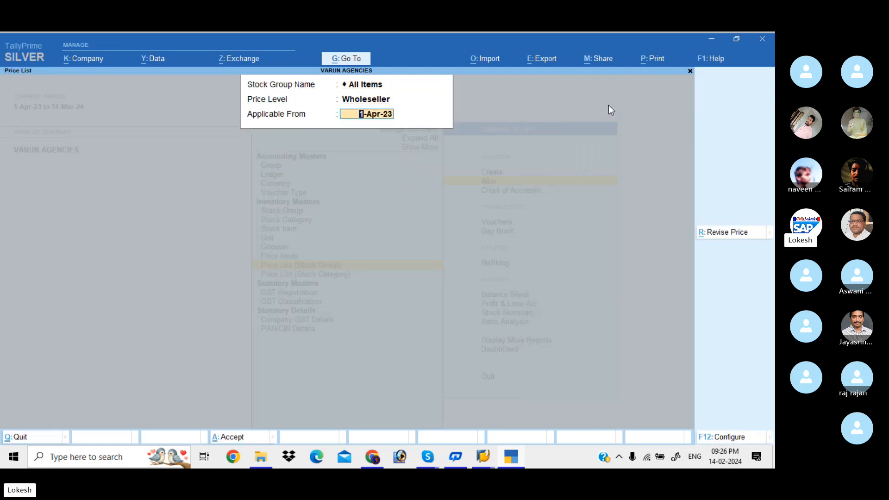
{"action": "key", "text": "BackSpace"}
{"action": "key", "text": "Up"}
Step: Clear the Fruit Butter Jam price slabs from 20 pk upward in the Retailer price list and save the list
{"action": "key", "text": "Return"}
{"action": "key", "text": "Return"}
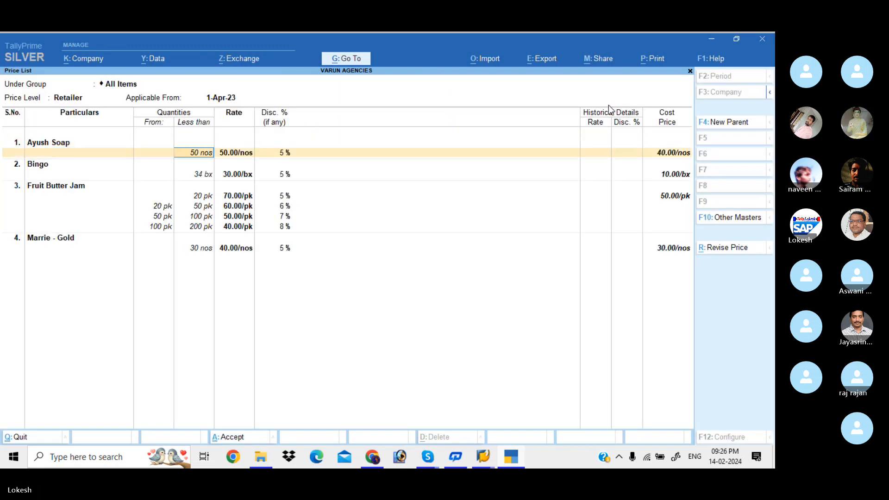
{"action": "key", "text": "Return"}
{"action": "key", "text": "Return"}
{"action": "key", "text": "Return"}
{"action": "key", "text": "Return"}
{"action": "key", "text": "Return"}
{"action": "key", "text": "Return"}
{"action": "key", "text": "Return"}
{"action": "key", "text": "Return"}
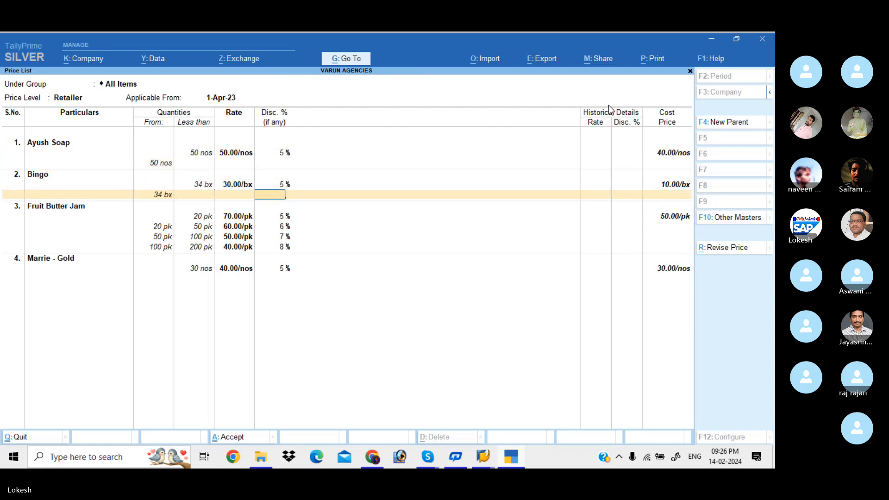
{"action": "key", "text": "Return"}
{"action": "key", "text": "Return"}
{"action": "key", "text": "Return"}
{"action": "key", "text": "Return"}
{"action": "key", "text": "Return"}
{"action": "key", "text": "Return"}
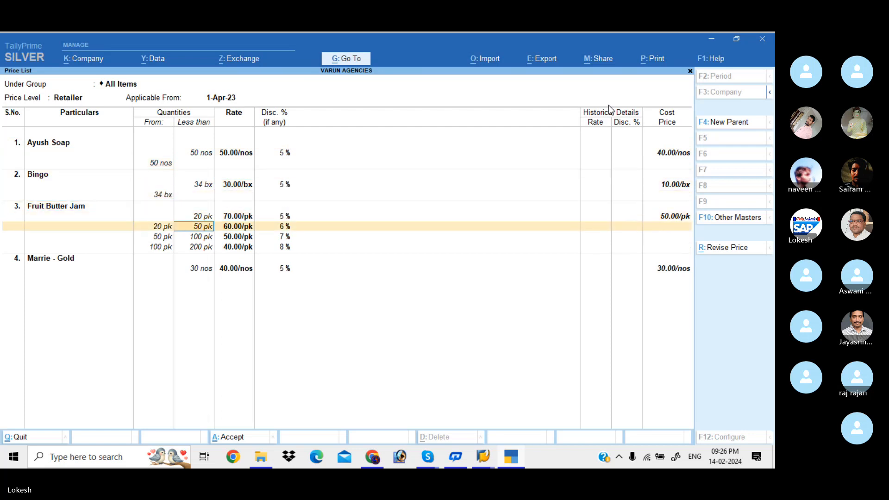
{"action": "key", "text": "BackSpace"}
{"action": "key", "text": "Return"}
{"action": "key", "text": "BackSpace"}
{"action": "key", "text": "Return"}
{"action": "key", "text": "BackSpace"}
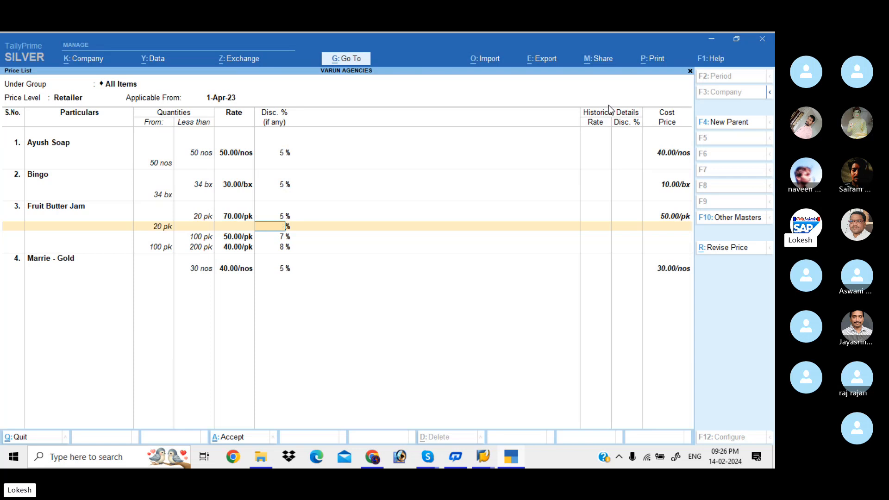
{"action": "key", "text": "Return"}
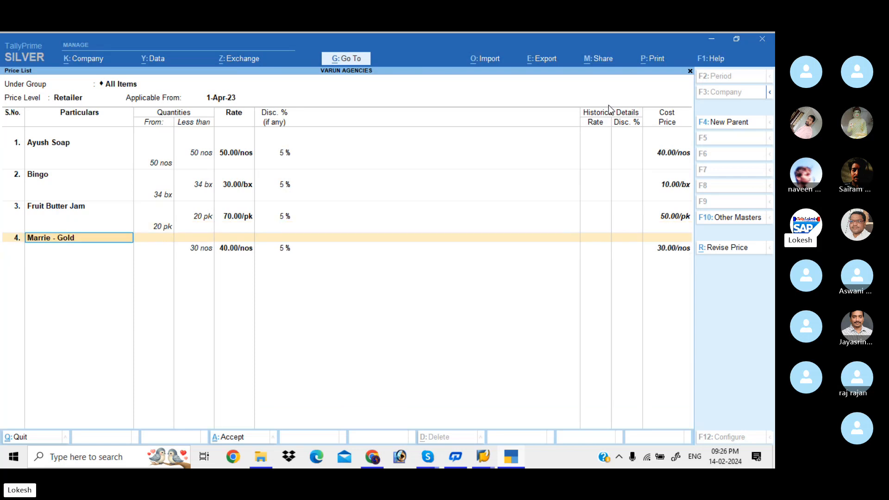
{"action": "key", "text": "ctrl+a"}
{"action": "key", "text": "Escape"}
{"action": "key", "text": "Escape"}
{"action": "key", "text": "Escape"}
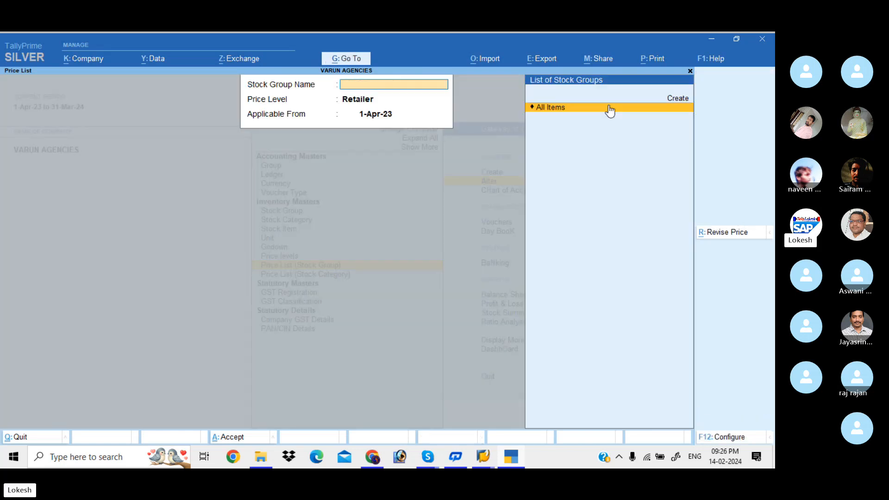
Step: Start a new sales voucher with John Traders as the party, accepting the dispatch and party details as they are
{"action": "key", "text": "Down"}
{"action": "key", "text": "Down"}
{"action": "key", "text": "Return"}
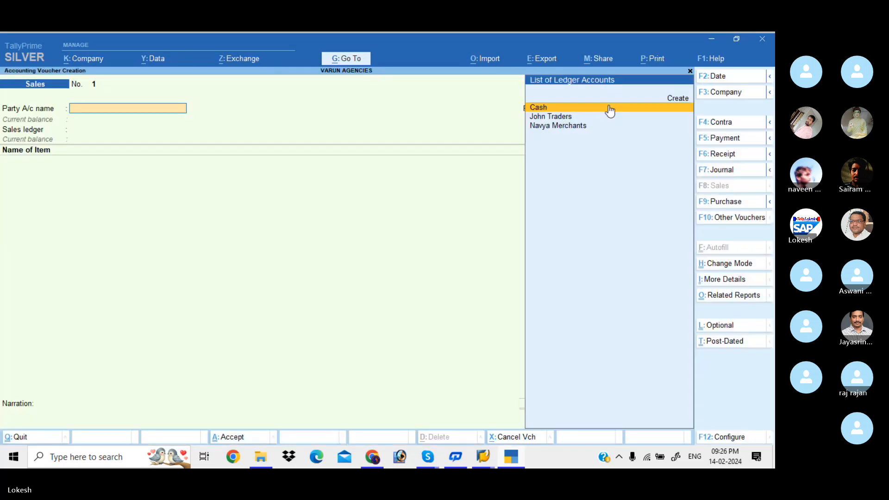
{"action": "key", "text": "Down"}
{"action": "key", "text": "Return"}
{"action": "key", "text": "Return"}
{"action": "key", "text": "Return"}
{"action": "key", "text": "Return"}
{"action": "key", "text": "Return"}
{"action": "key", "text": "Return"}
{"action": "key", "text": "Return"}
{"action": "key", "text": "Return"}
{"action": "key", "text": "Return"}
{"action": "key", "text": "Return"}
{"action": "key", "text": "Return"}
{"action": "key", "text": "Return"}
{"action": "key", "text": "Return"}
{"action": "key", "text": "Return"}
{"action": "key", "text": "Return"}
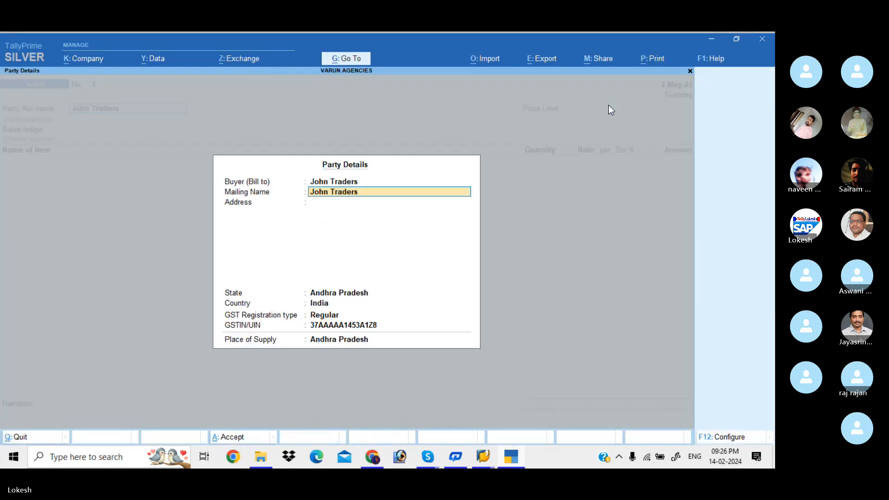
{"action": "key", "text": "Return"}
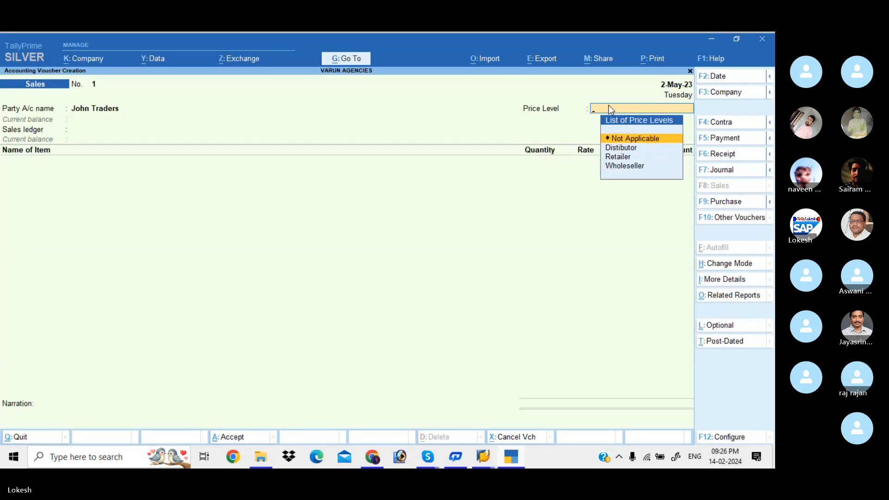
Step: Set the voucher's price level to Retailer and its sales ledger to Sales
{"action": "key", "text": "Down"}
{"action": "key", "text": "Down"}
{"action": "key", "text": "Return"}
Step: Add a Fruit Butter Jam line of 20 pk to the sales voucher with the Retailer price list's rate and discount
{"action": "key", "text": "Return"}
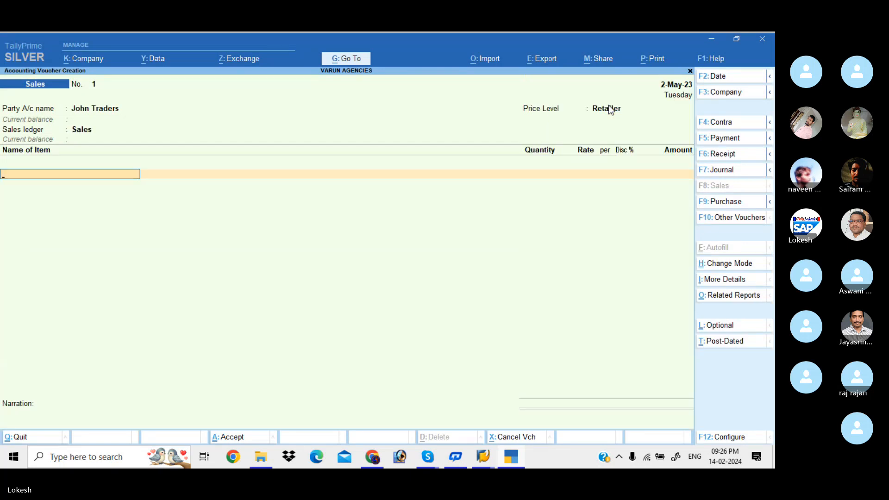
{"action": "type", "text": "f"}
{"action": "key", "text": "Return"}
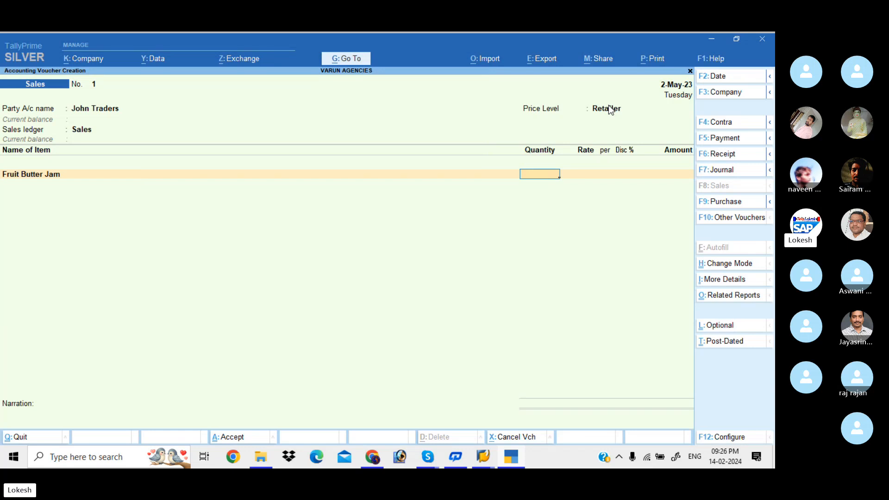
{"action": "type", "text": "20"}
{"action": "key", "text": "Return"}
{"action": "key", "text": "Return"}
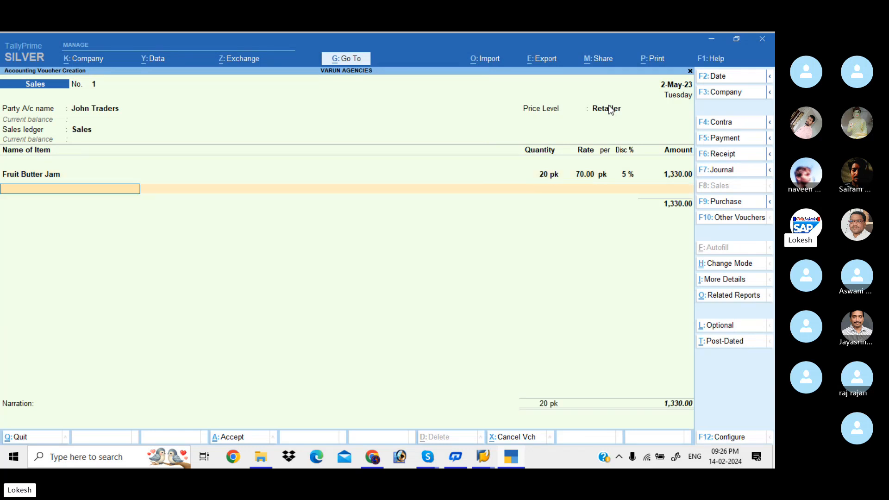
Step: Add an Ayush Soap line of 50 nos to the sales voucher with the Retailer price list's rate and discount
{"action": "type", "text": "a"}
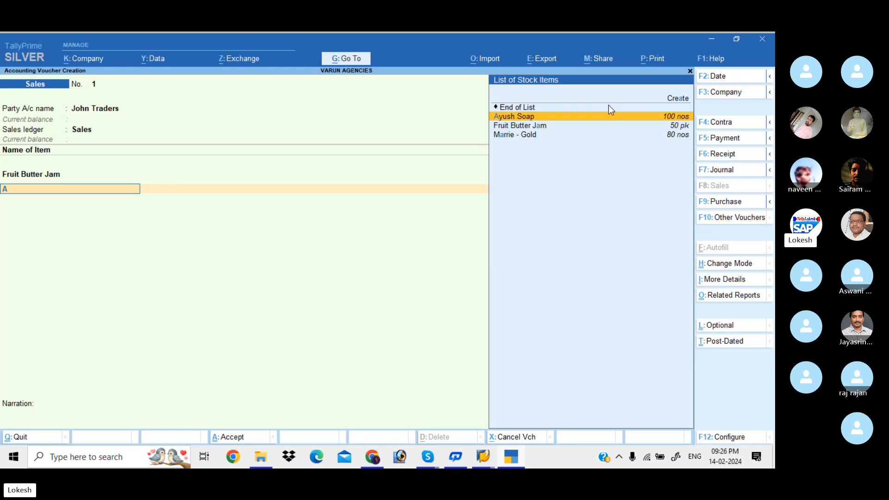
{"action": "key", "text": "Return"}
{"action": "type", "text": "50"}
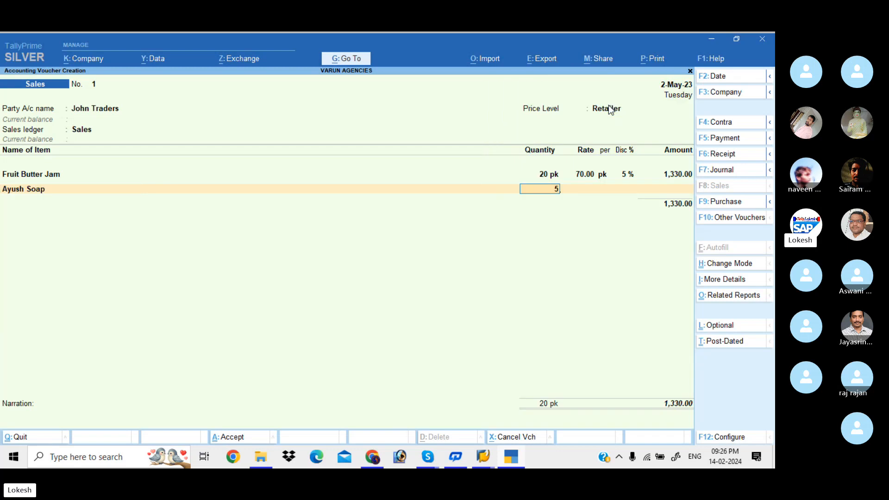
{"action": "key", "text": "Return"}
Step: Add a Marrie - Gold line of 30 nos to the sales voucher with the price list's rate and discount
{"action": "key", "text": "Return"}
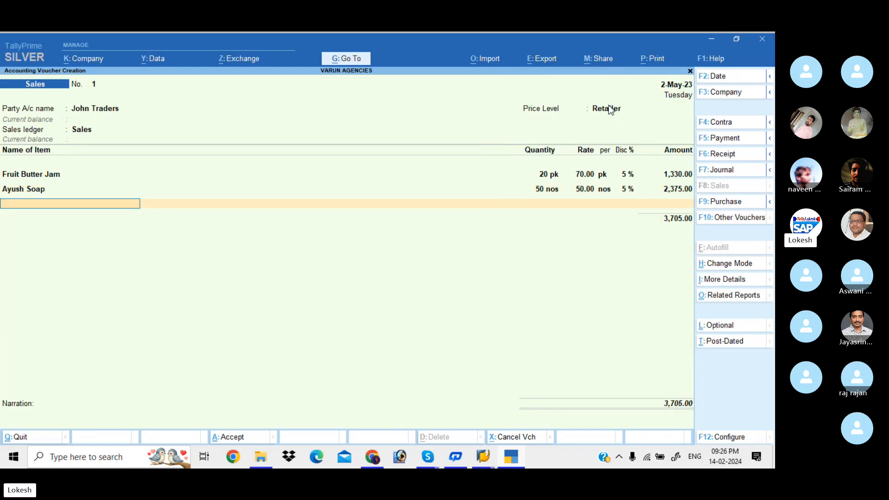
{"action": "type", "text": "m"}
{"action": "key", "text": "Return"}
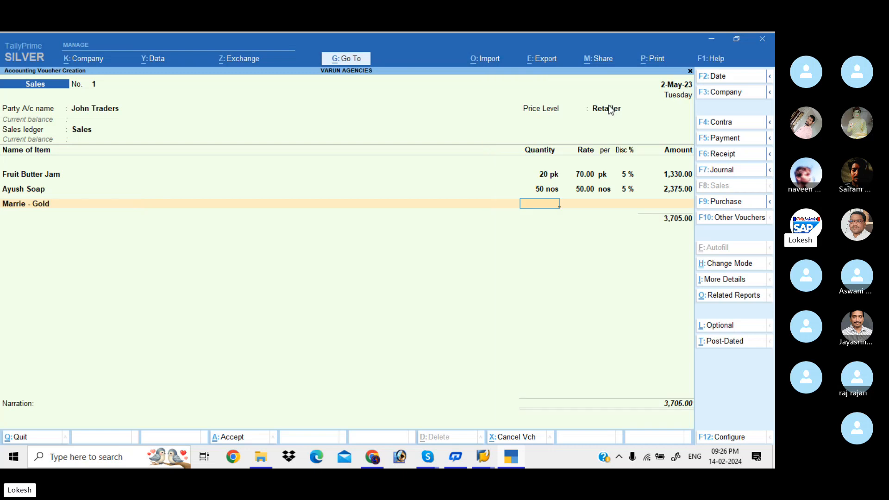
{"action": "type", "text": "30"}
Step: Add a Bingo line of 34 bx to the sales voucher with the price list's rate and discount
{"action": "key", "text": "Return"}
{"action": "key", "text": "Return"}
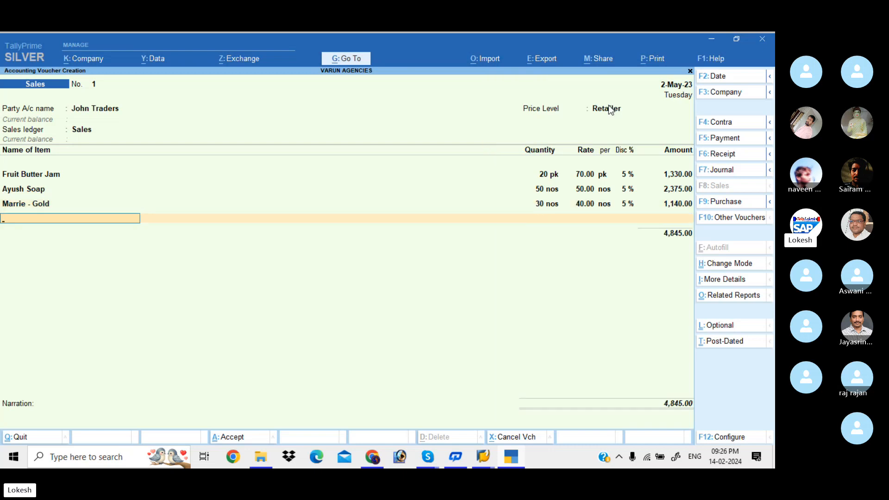
{"action": "type", "text": "b"}
{"action": "key", "text": "Return"}
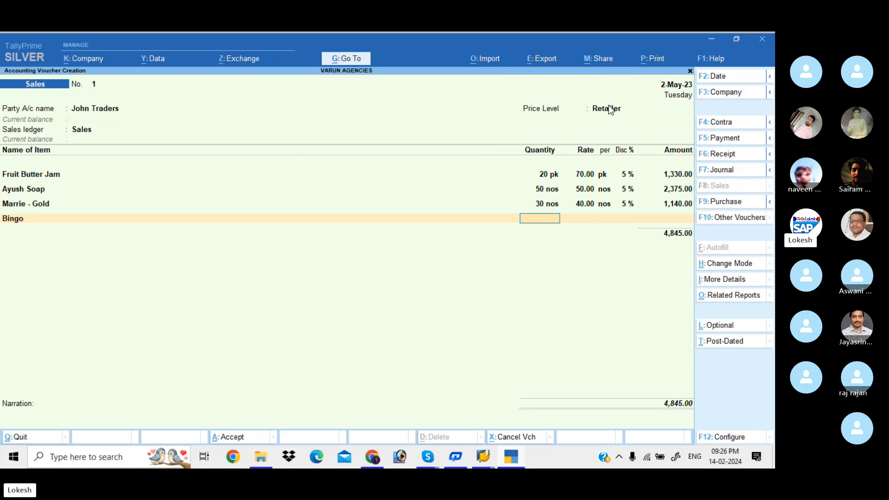
{"action": "type", "text": "34"}
{"action": "key", "text": "Return"}
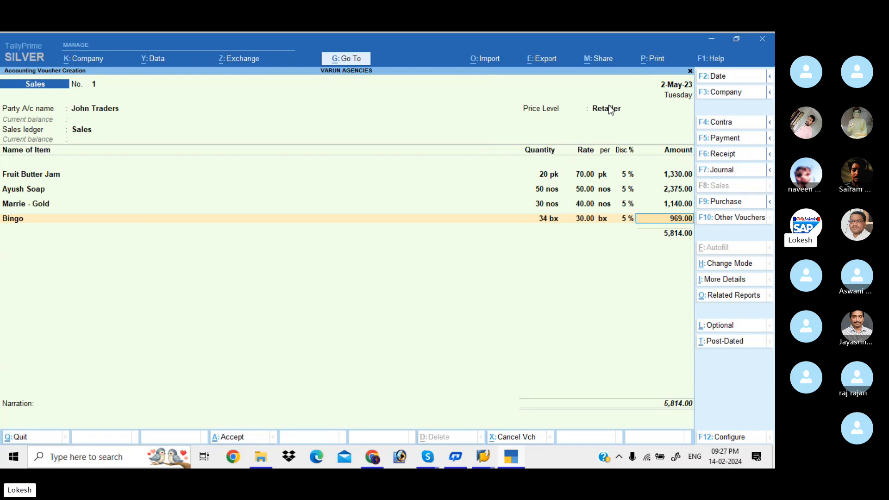
Step: Add the CGST and SGST tax ledgers below the item lines of the sales voucher
{"action": "key", "text": "Return"}
{"action": "type", "text": "Cg"}
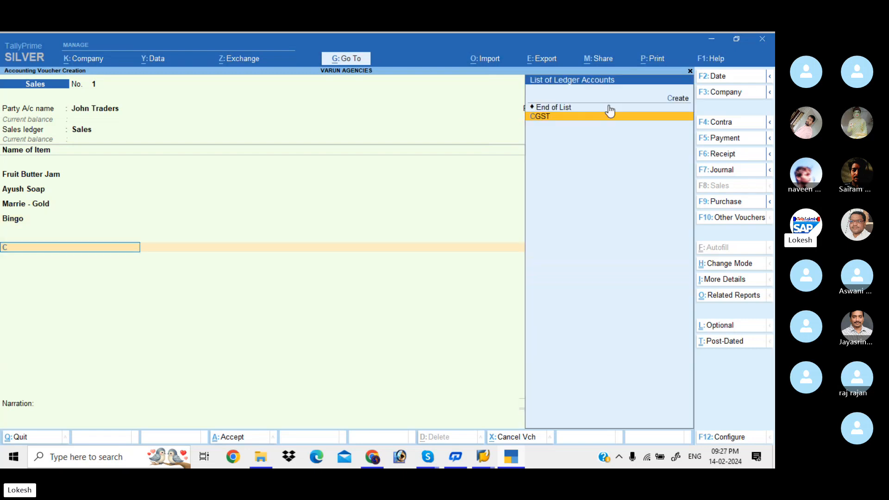
{"action": "key", "text": "Return"}
{"action": "type", "text": "Sg"}
{"action": "key", "text": "Return"}
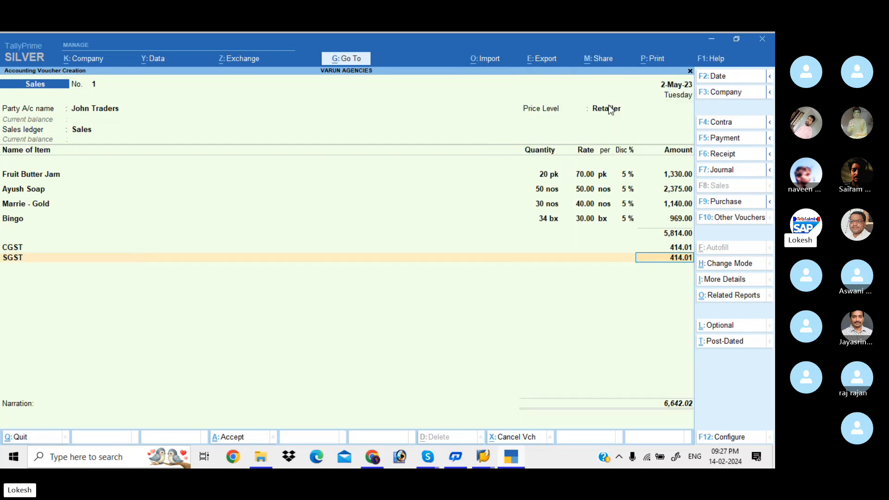
Step: Set the sales voucher's date to 1-6 and save the voucher
{"action": "left_click", "coordinate": [737, 79]}
{"action": "key", "text": "BackSpace"}
{"action": "type", "text": "1-6"}
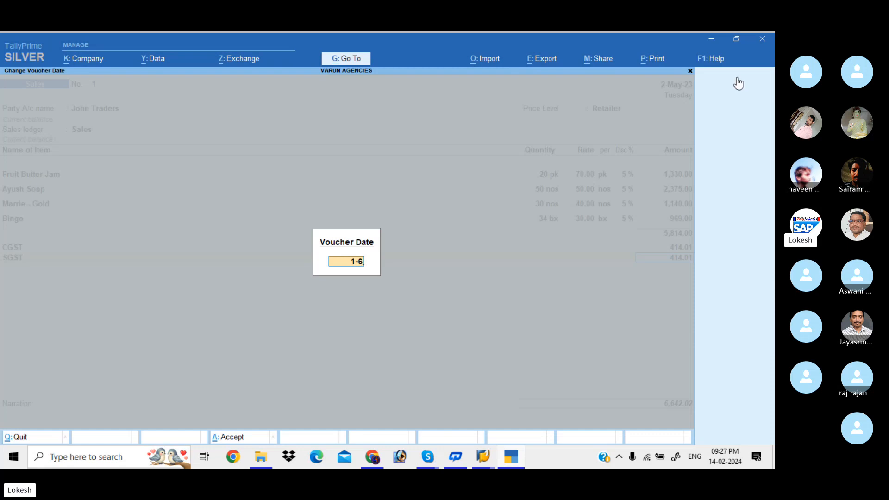
{"action": "key", "text": "Return"}
{"action": "key", "text": "ctrl+a"}
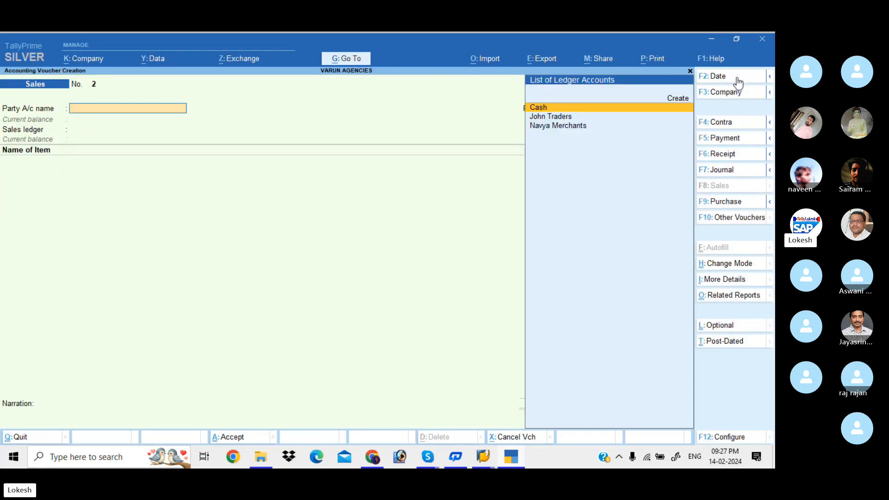
Step: Start a payment voucher dated 2-Jul-23
{"action": "left_click", "coordinate": [744, 139]}
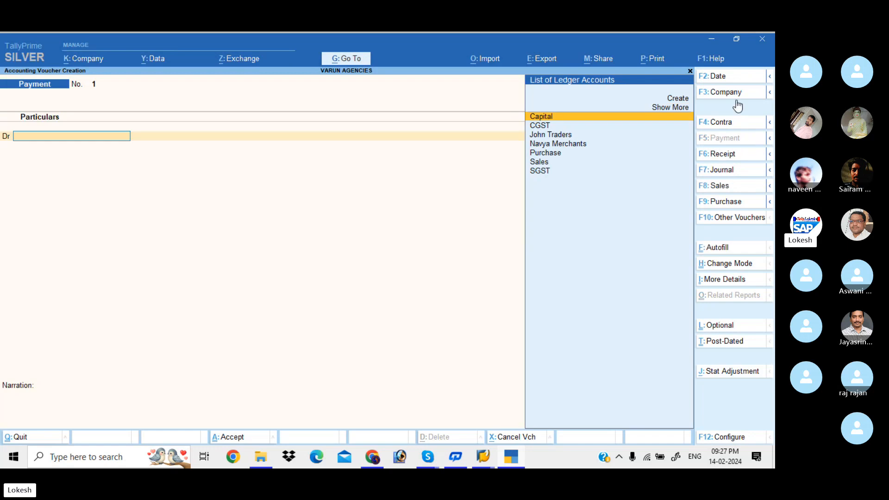
{"action": "left_click", "coordinate": [727, 79]}
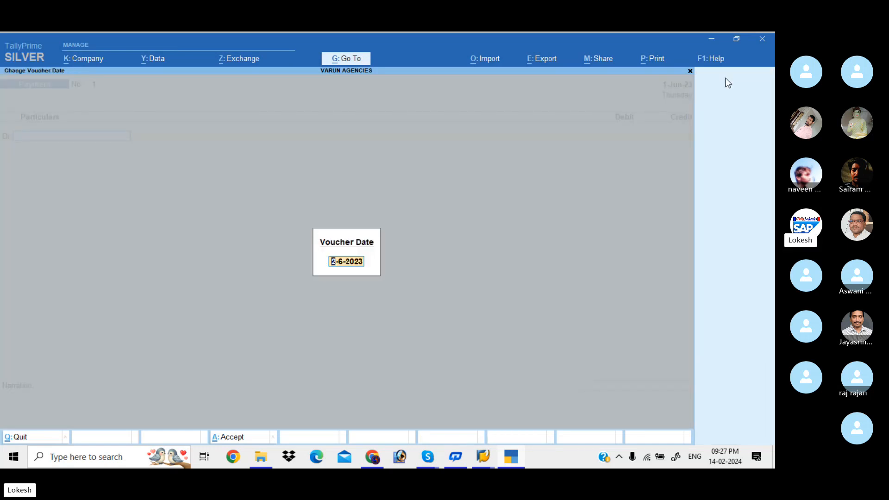
{"action": "type", "text": "8-7"}
{"action": "key", "text": "Return"}
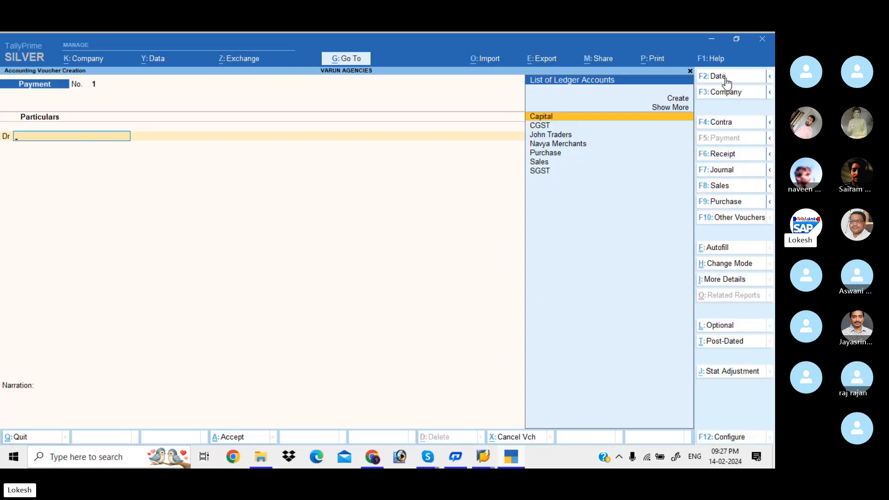
Step: Debit Navya Merchants 5000 against Cash in the payment voucher and save it without a narration
{"action": "type", "text": "n"}
{"action": "key", "text": "Return"}
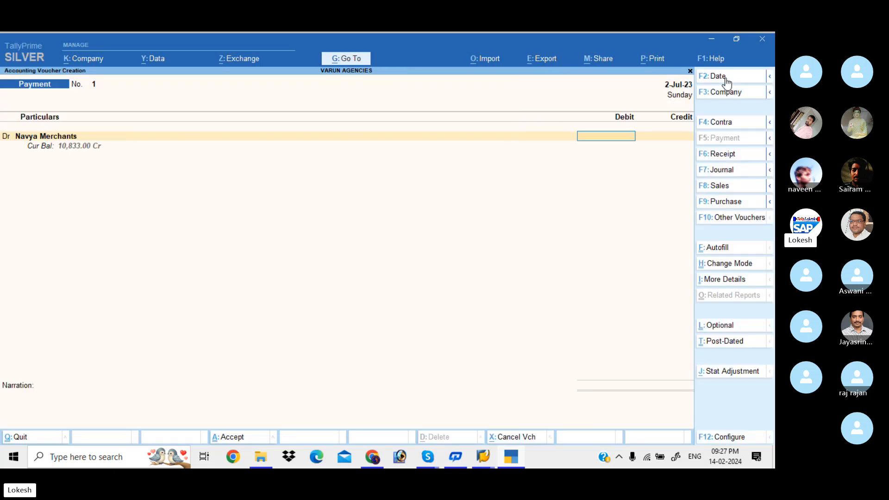
{"action": "type", "text": "5000"}
{"action": "key", "text": "Return"}
{"action": "key", "text": "Down"}
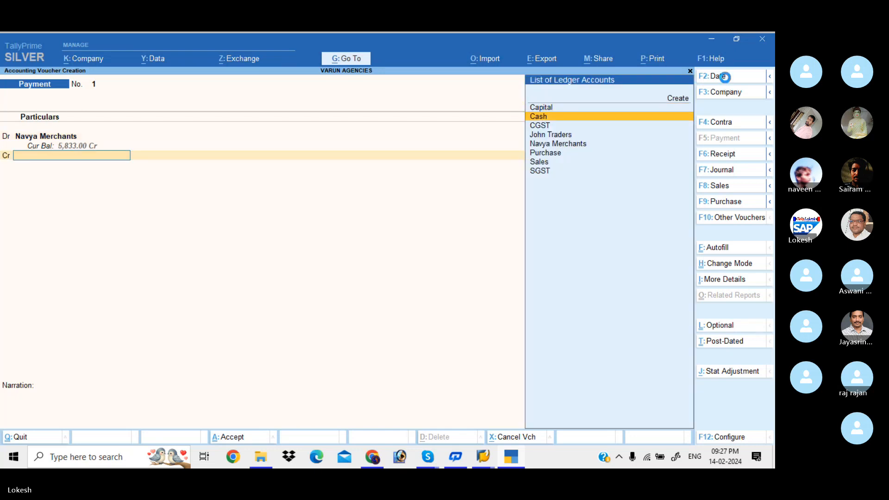
{"action": "key", "text": "Return"}
{"action": "key", "text": "Return"}
{"action": "key", "text": "Return"}
{"action": "key", "text": "Return"}
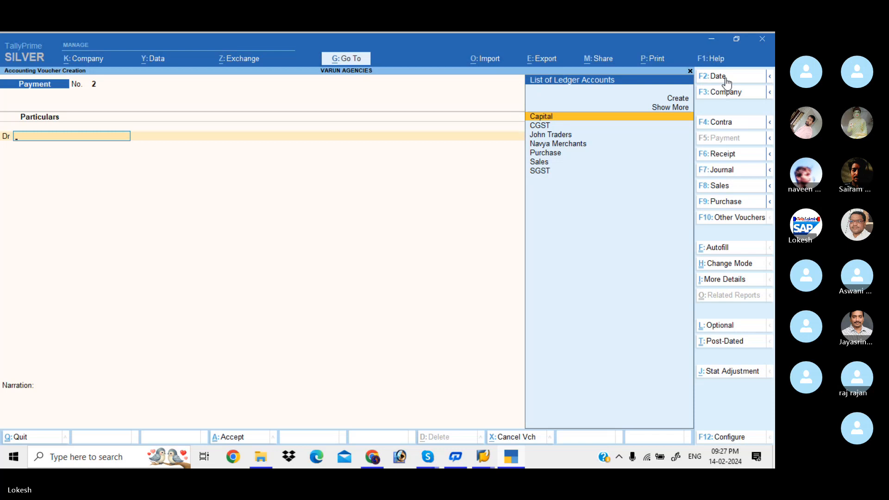
Step: Start a receipt voucher dated 1-Aug-23
{"action": "left_click", "coordinate": [729, 159]}
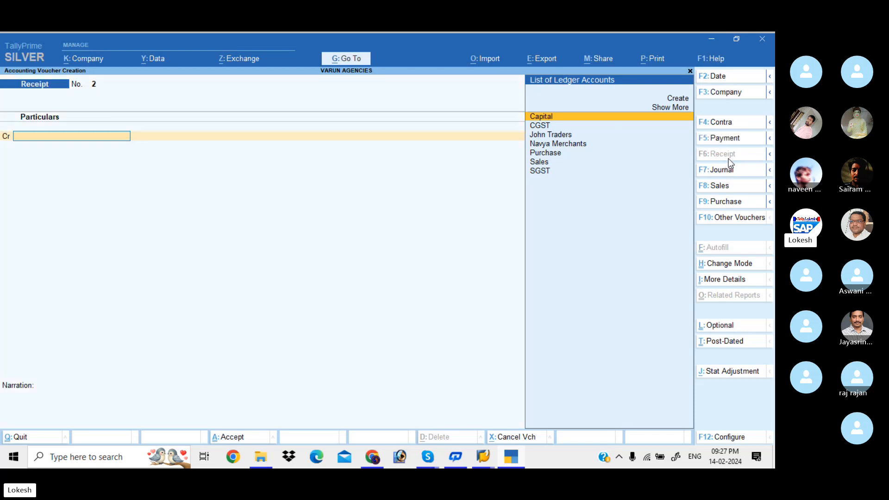
{"action": "left_click", "coordinate": [723, 77]}
{"action": "type", "text": "1-8"}
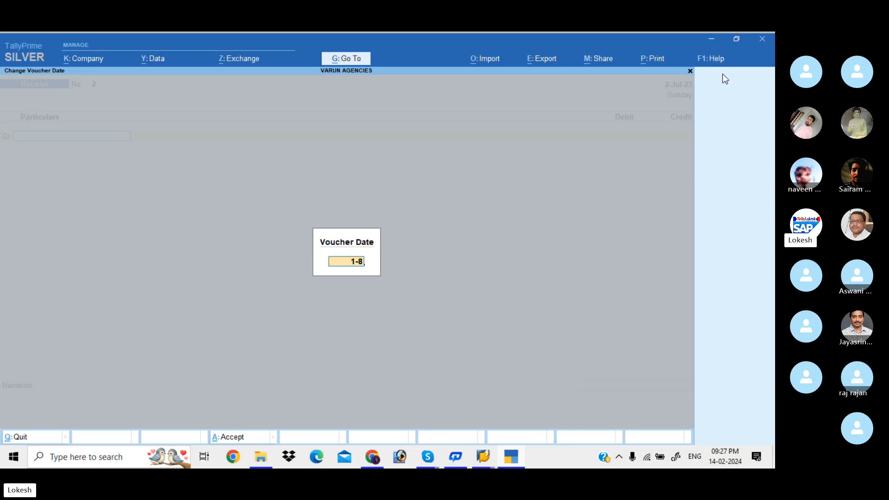
{"action": "key", "text": "Return"}
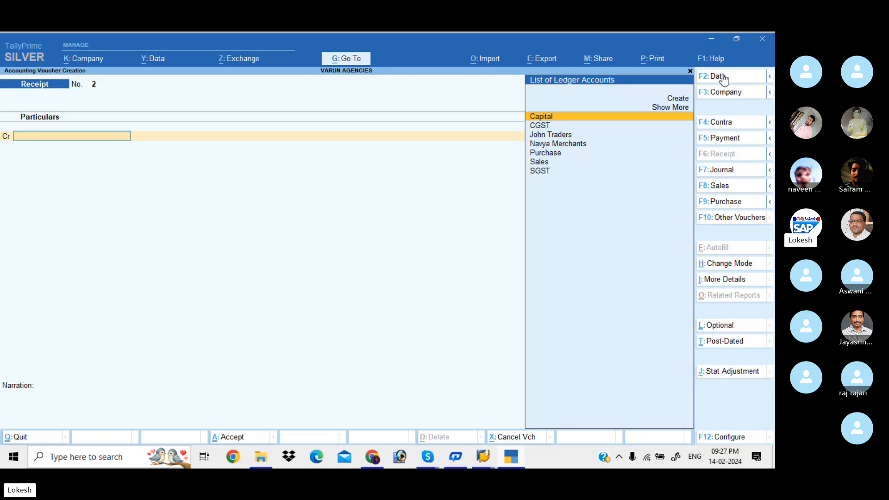
Step: Credit John Traders 3,500 against Cash in the receipt voucher and save it without a narration
{"action": "type", "text": "J"}
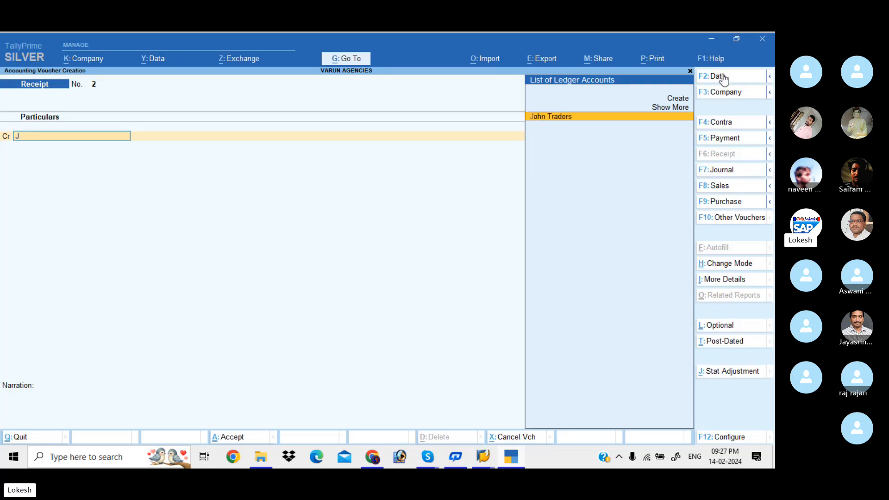
{"action": "key", "text": "Return"}
{"action": "type", "text": "3"}
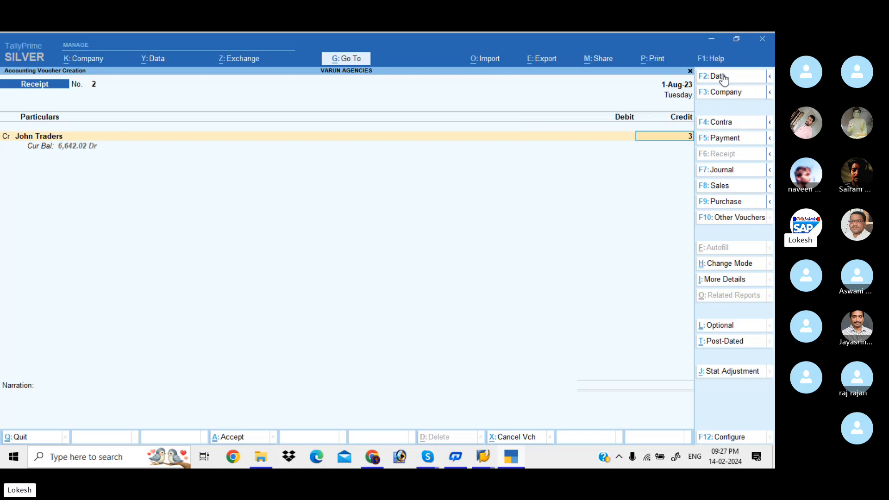
{"action": "type", "text": "500"}
{"action": "key", "text": "Return"}
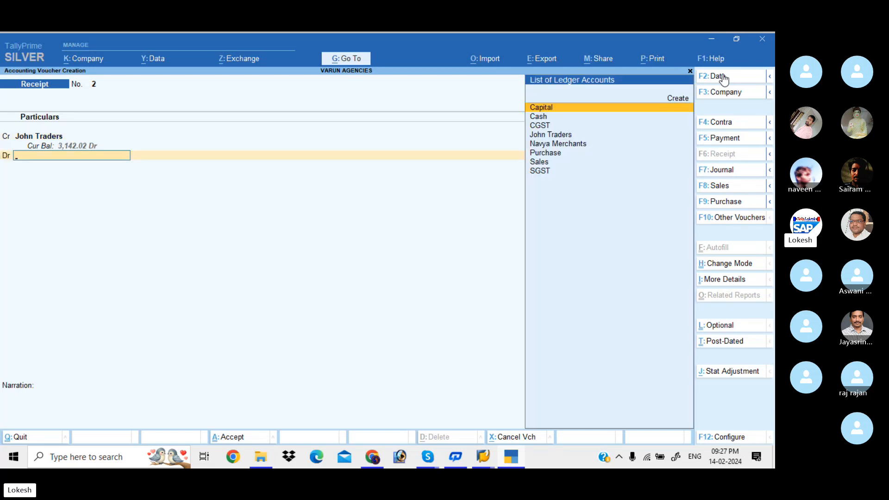
{"action": "key", "text": "Down"}
{"action": "key", "text": "Return"}
{"action": "key", "text": "Return"}
{"action": "key", "text": "Return"}
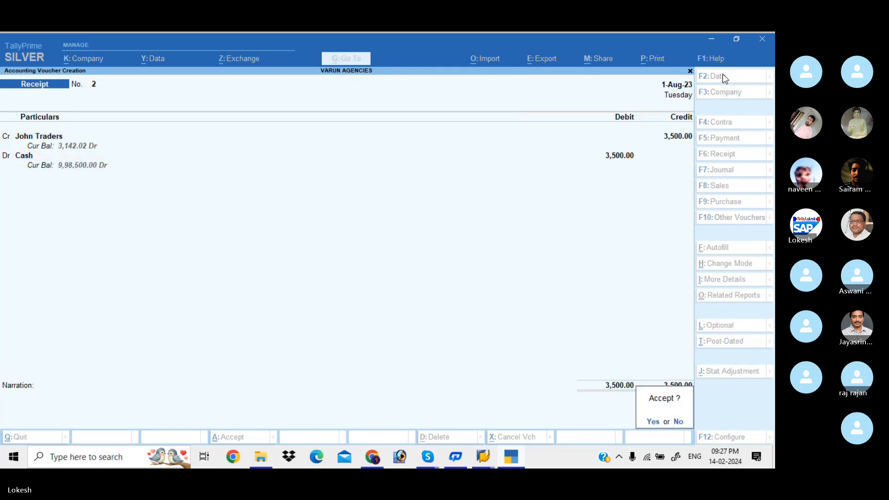
{"action": "key", "text": "Return"}
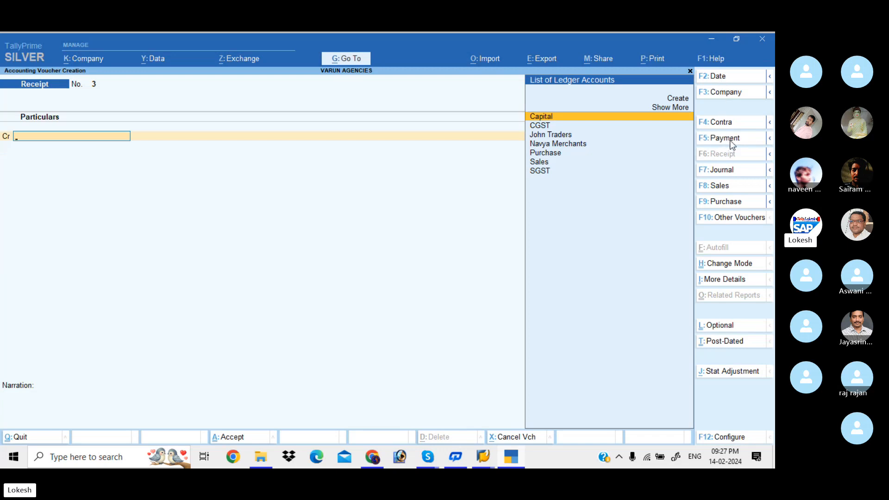
Step: Start another payment voucher dated 1-Sep-23
{"action": "left_click", "coordinate": [731, 142]}
{"action": "left_click", "coordinate": [726, 76]}
{"action": "type", "text": "1"}
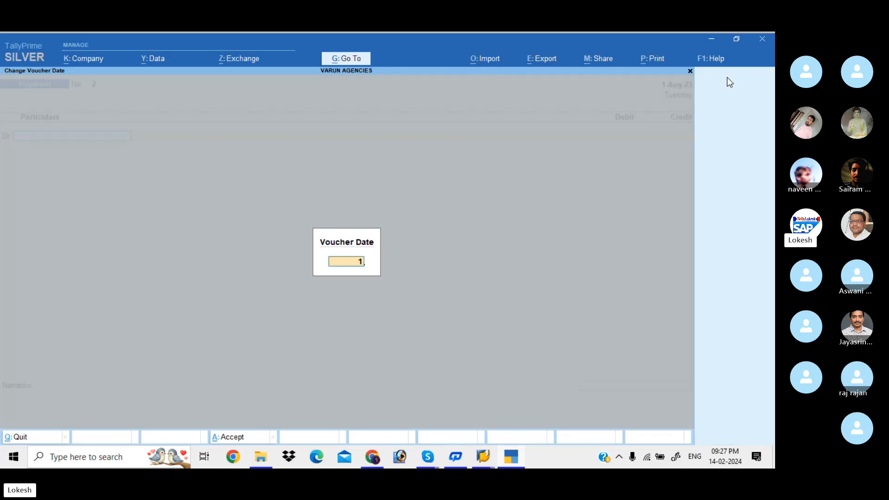
{"action": "type", "text": "-8"}
{"action": "key", "text": "Return"}
{"action": "type", "text": "Tr"}
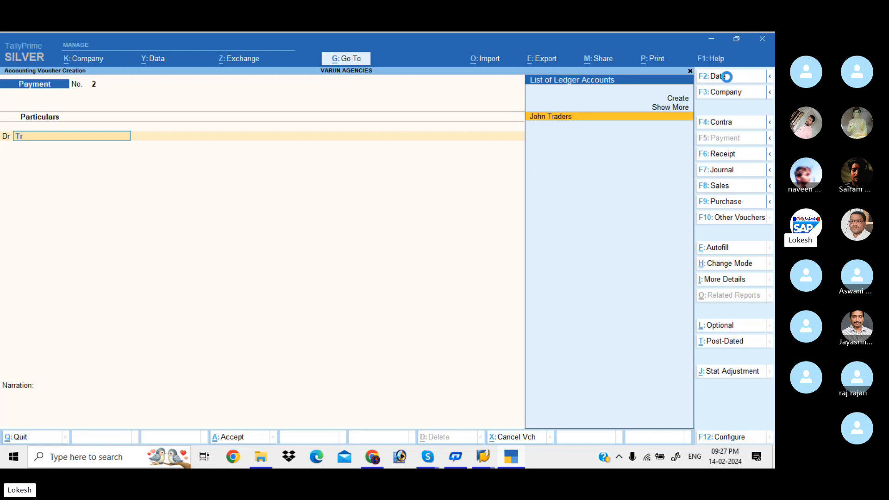
{"action": "key", "text": "Return"}
{"action": "key", "text": "BackSpace"}
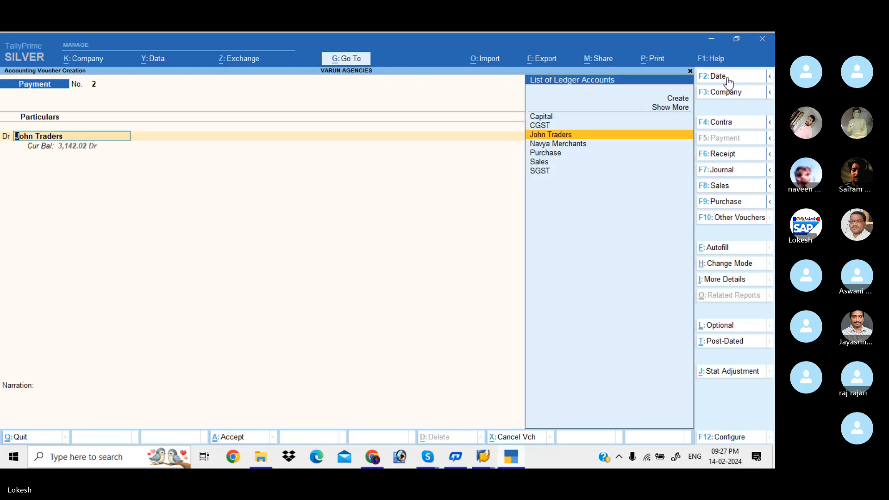
Step: Create a Traveling Exp ledger under Indirect Expenses from the payment voucher's debit line and save it
{"action": "key", "text": "alt+c"}
{"action": "type", "text": "Tra"}
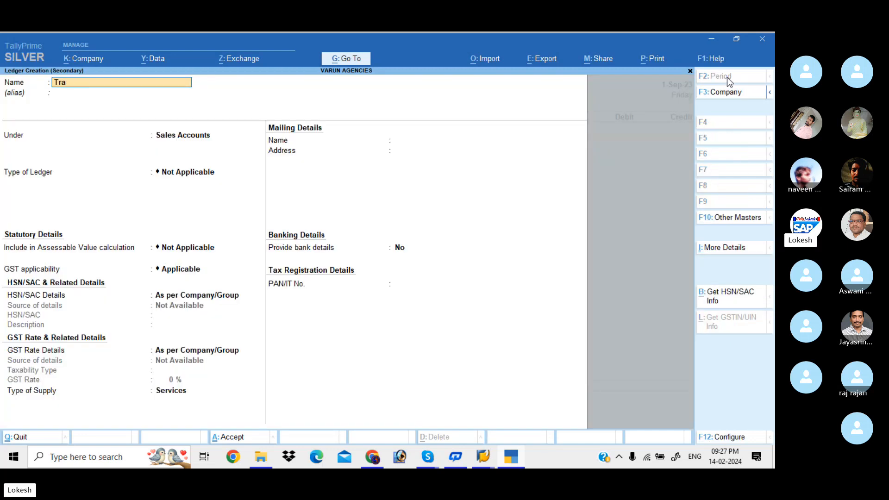
{"action": "type", "text": "veling exp"}
{"action": "key", "text": "Return"}
{"action": "type", "text": "ind"}
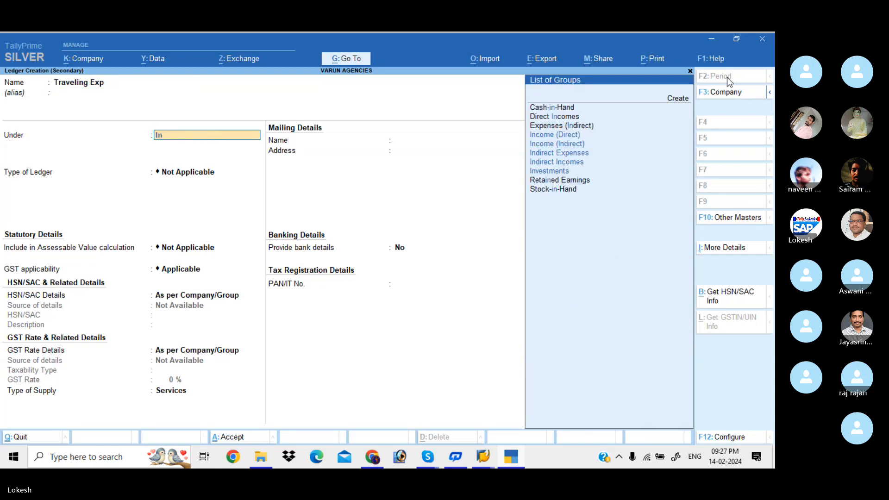
{"action": "key", "text": "Down"}
{"action": "key", "text": "Down"}
{"action": "key", "text": "Return"}
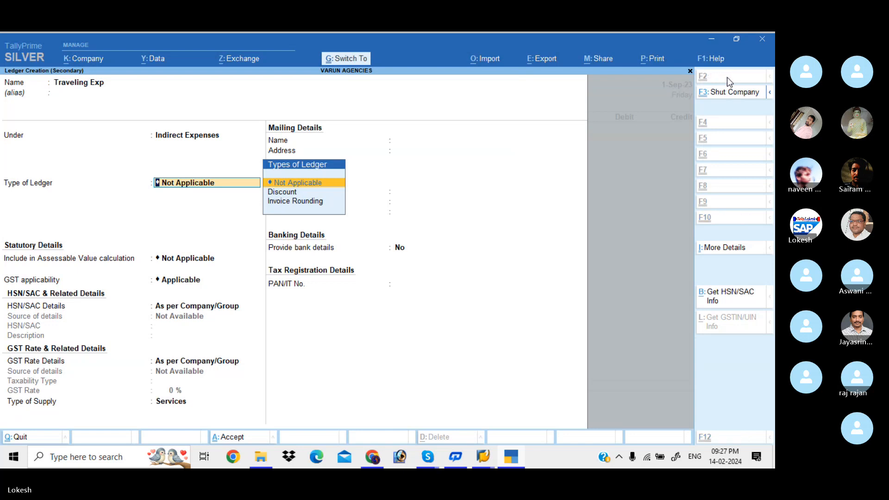
{"action": "key", "text": "ctrl+a"}
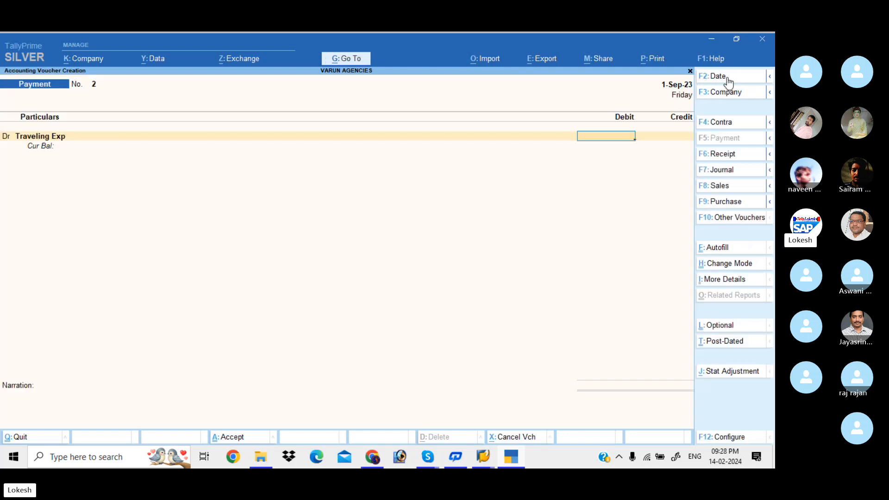
Step: Debit Traveling Exp 574 against Cash in the payment voucher, save it without a narration and start leaving voucher entry
{"action": "type", "text": "574"}
{"action": "key", "text": "Return"}
{"action": "key", "text": "Return"}
{"action": "key", "text": "Down"}
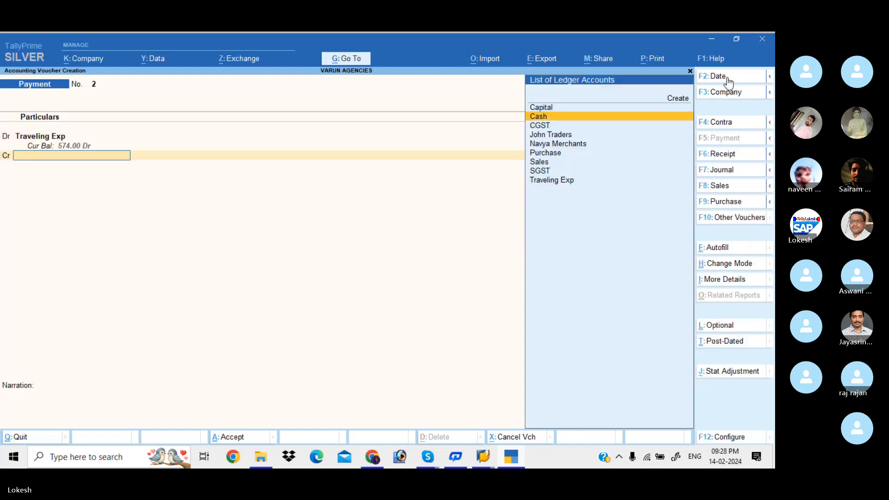
{"action": "key", "text": "Return"}
{"action": "key", "text": "Return"}
{"action": "key", "text": "Return"}
{"action": "key", "text": "Return"}
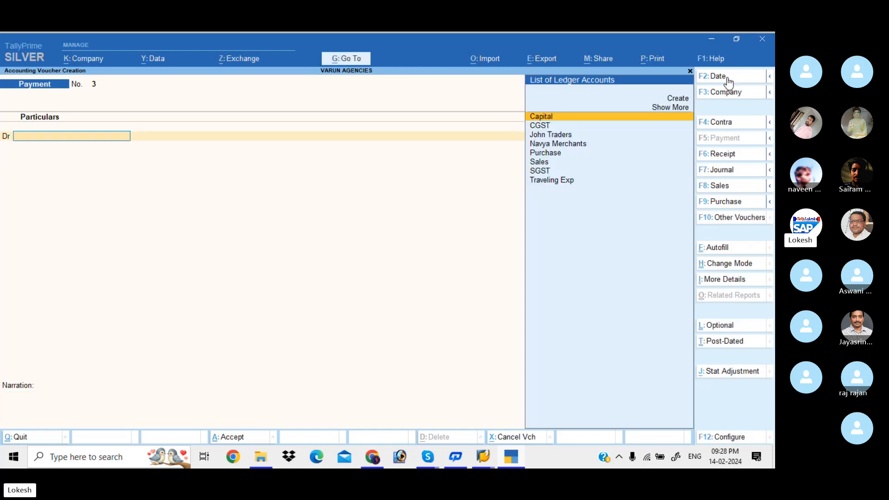
{"action": "key", "text": "Escape"}
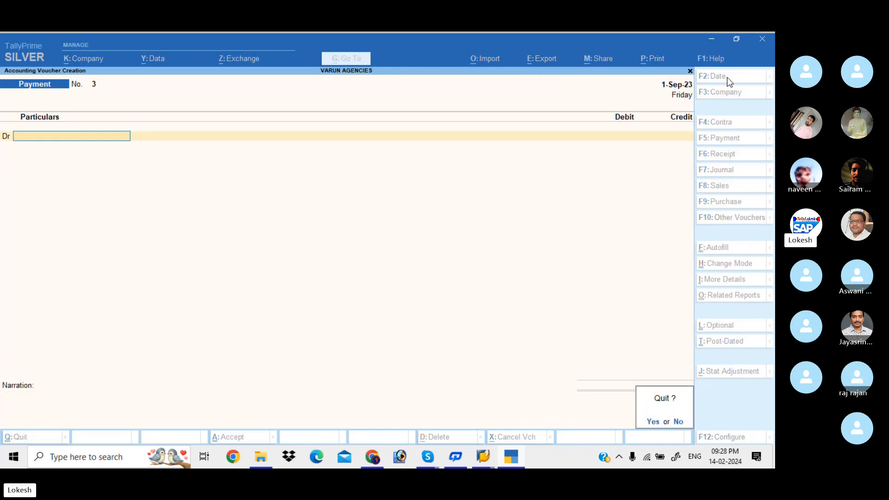
Step: Leave voucher entry and review the Profit & Loss account in its detailed form
{"action": "key", "text": "Return"}
{"action": "key", "text": "Down"}
{"action": "key", "text": "Down"}
{"action": "key", "text": "Down"}
{"action": "key", "text": "Down"}
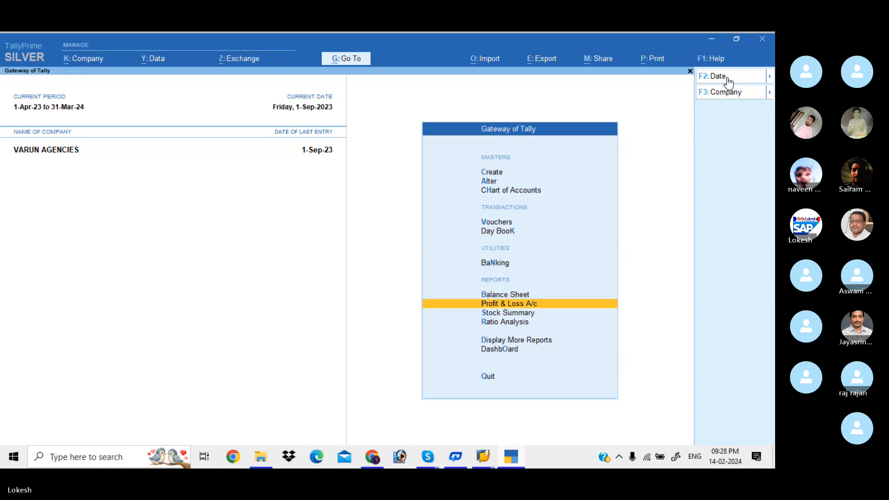
{"action": "key", "text": "Return"}
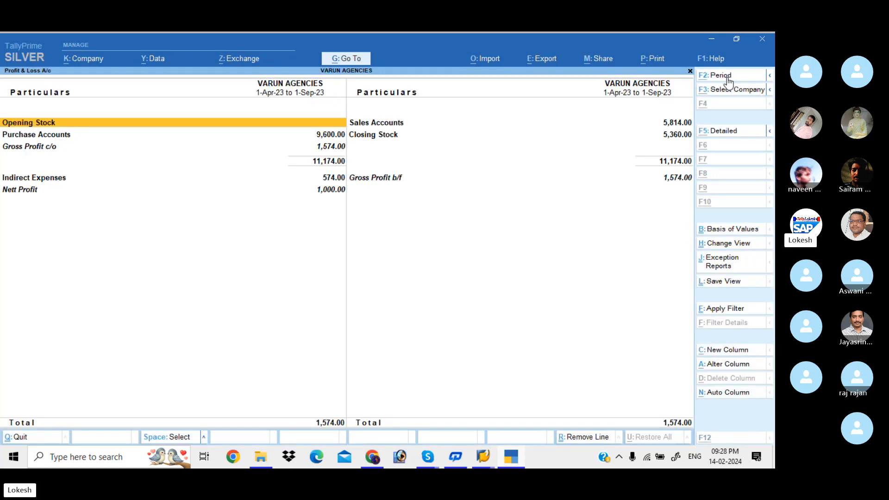
{"action": "key", "text": "alt+F5"}
{"action": "key", "text": "Down"}
{"action": "key", "text": "Down"}
{"action": "key", "text": "Down"}
{"action": "key", "text": "Down"}
{"action": "key", "text": "Down"}
{"action": "key", "text": "Down"}
{"action": "key", "text": "Down"}
{"action": "key", "text": "Down"}
{"action": "key", "text": "Down"}
{"action": "key", "text": "Down"}
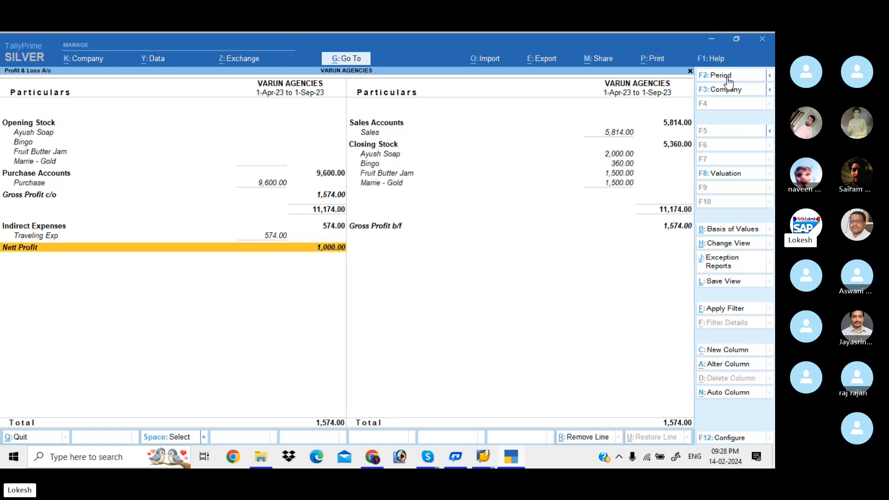
{"action": "key", "text": "Escape"}
Step: View the company dashboard, including the Inventory Details tile, and close it
{"action": "key", "text": "Down"}
{"action": "key", "text": "Up"}
{"action": "key", "text": "Up"}
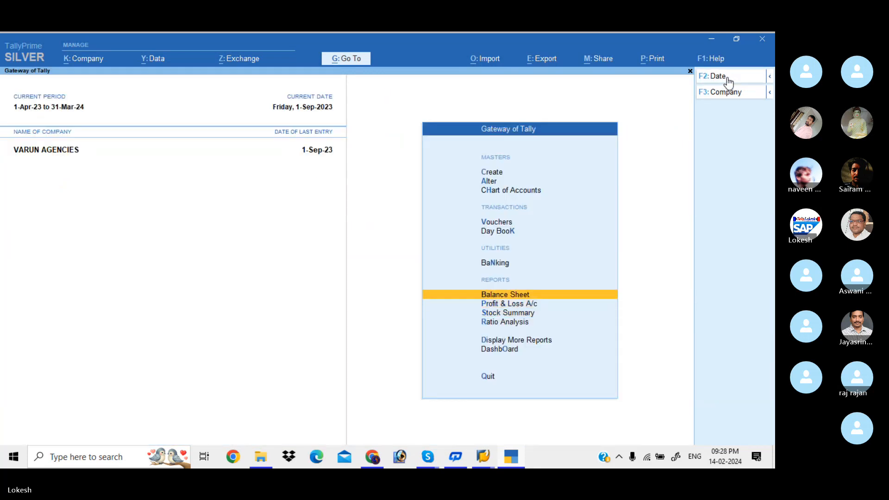
{"action": "key", "text": "Down"}
{"action": "key", "text": "Down"}
{"action": "key", "text": "Down"}
{"action": "key", "text": "Down"}
{"action": "key", "text": "Down"}
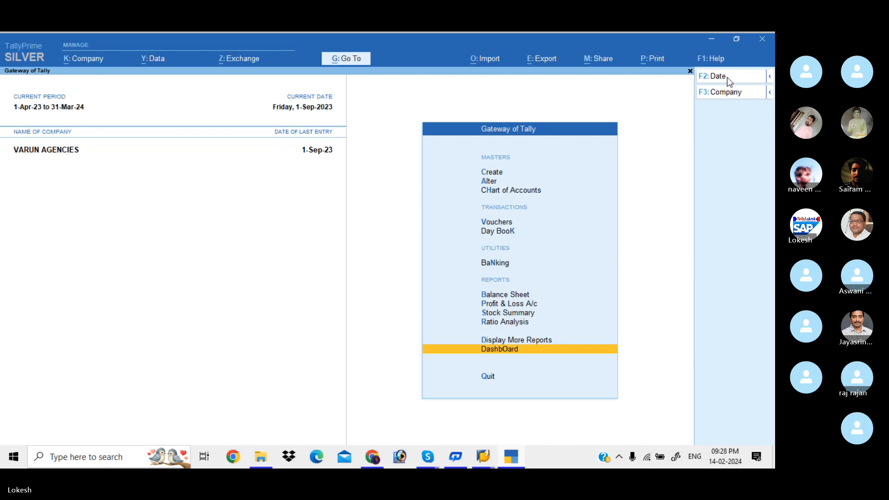
{"action": "key", "text": "Return"}
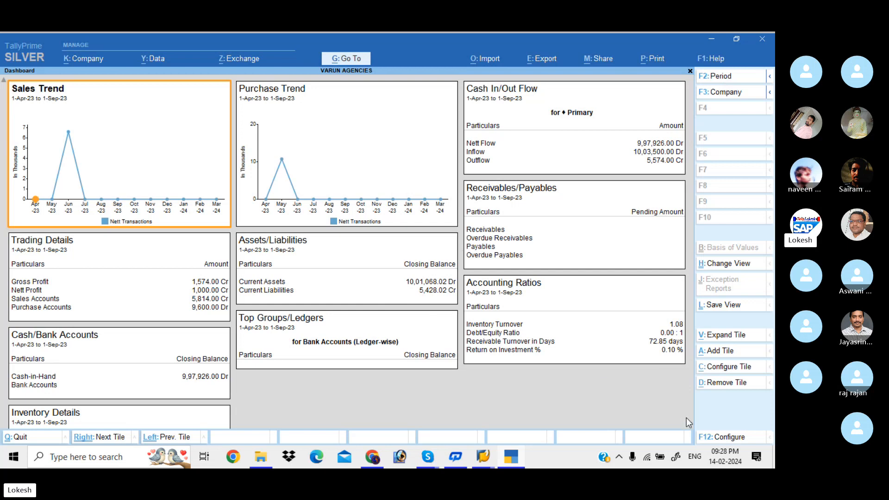
{"action": "scroll", "coordinate": [690, 420], "scroll_direction": "down", "scroll_amount": 3}
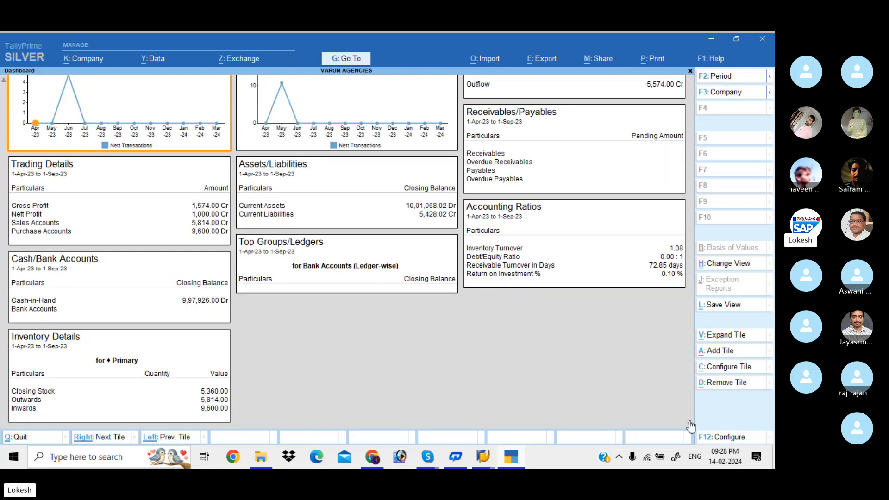
{"action": "key", "text": "Escape"}
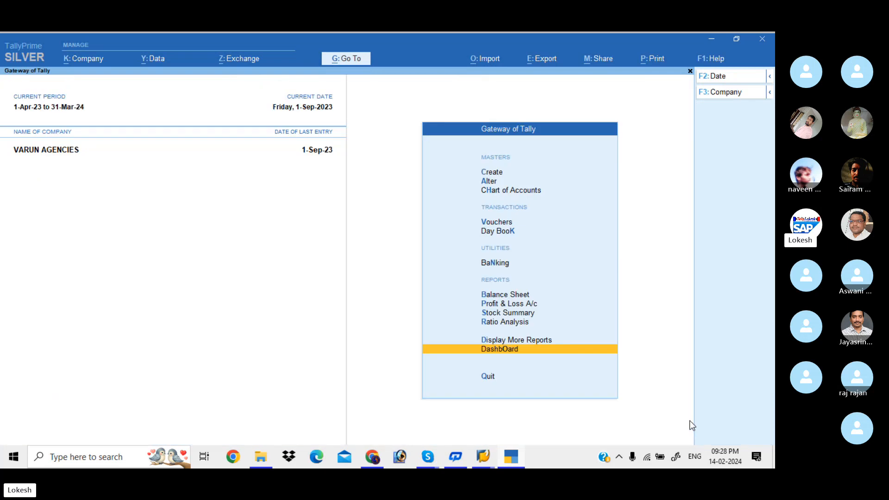
Step: Open the Stock Summary report for the company's stock items
{"action": "key", "text": "Up"}
{"action": "key", "text": "Up"}
{"action": "key", "text": "Up"}
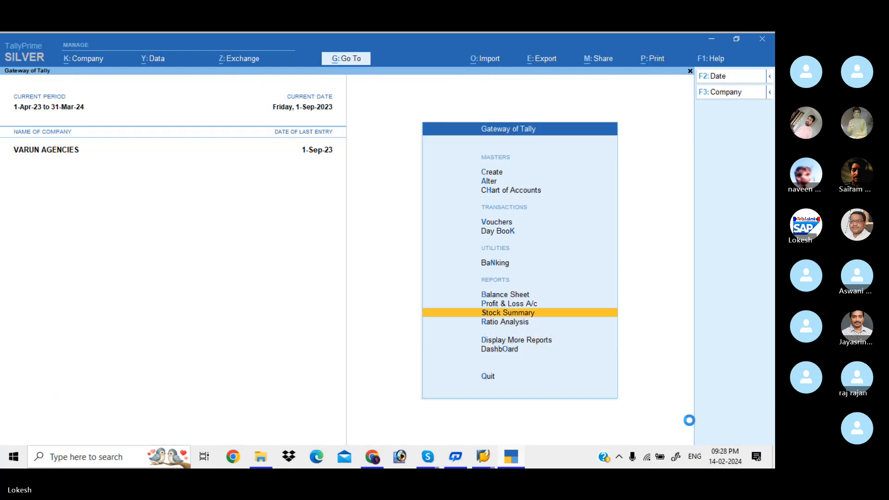
{"action": "key", "text": "Return"}
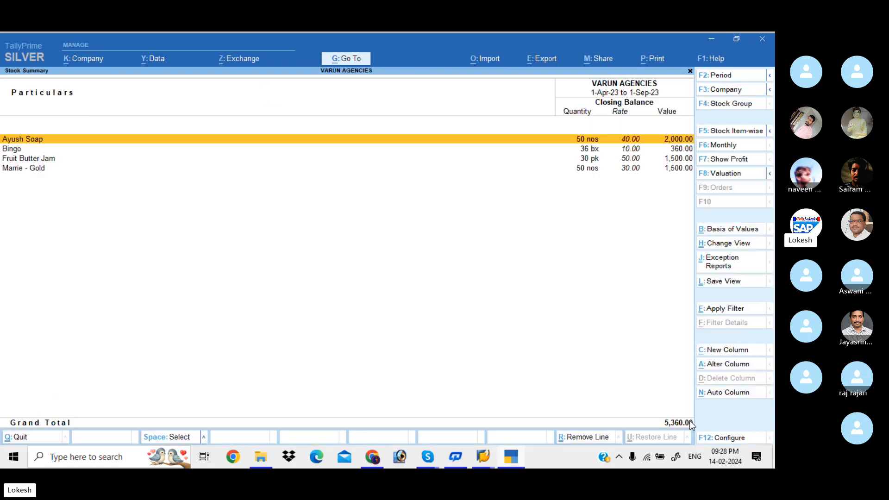
Step: Configure the Stock Summary to show goods inwards and goods outwards, review the item figures and close the report
{"action": "left_click", "coordinate": [736, 439]}
{"action": "key", "text": "Down"}
{"action": "key", "text": "Down"}
{"action": "key", "text": "Down"}
{"action": "key", "text": "Down"}
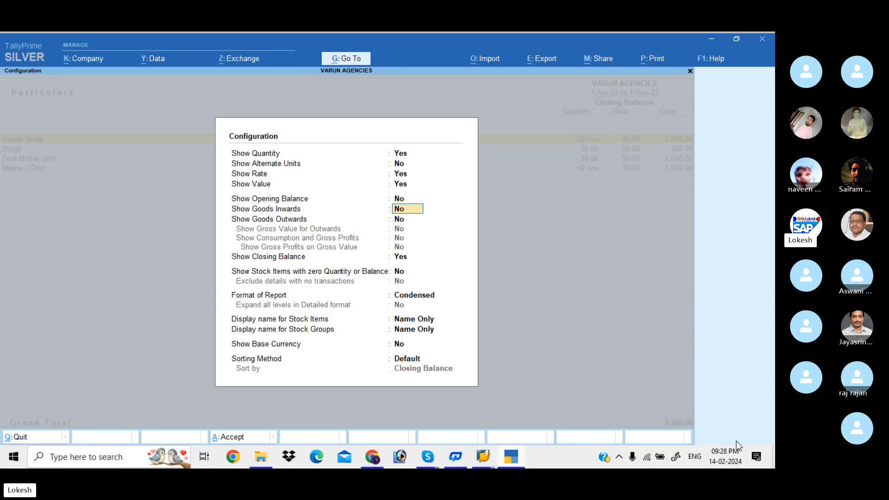
{"action": "key", "text": "y"}
{"action": "key", "text": "Return"}
{"action": "key", "text": "y"}
{"action": "key", "text": "Return"}
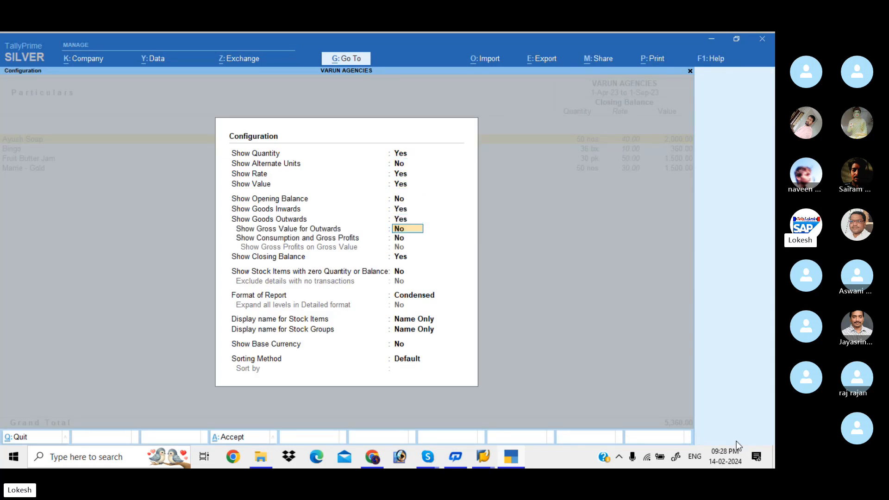
{"action": "key", "text": "Return"}
{"action": "key", "text": "Return"}
{"action": "key", "text": "Return"}
{"action": "key", "text": "Return"}
{"action": "key", "text": "Return"}
{"action": "key", "text": "Return"}
{"action": "key", "text": "Return"}
{"action": "key", "text": "Return"}
{"action": "key", "text": "Return"}
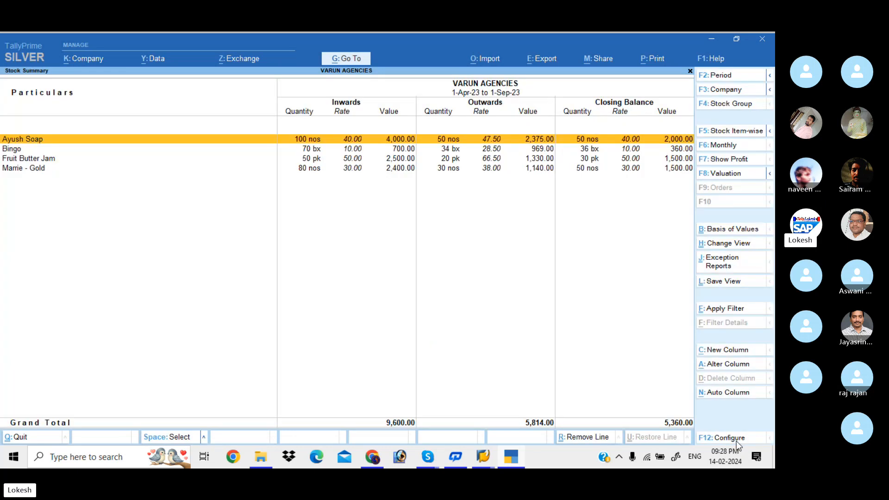
{"action": "key", "text": "Escape"}
Step: Review the Balance Sheet in its detailed form and close it
{"action": "key", "text": "Up"}
{"action": "key", "text": "Up"}
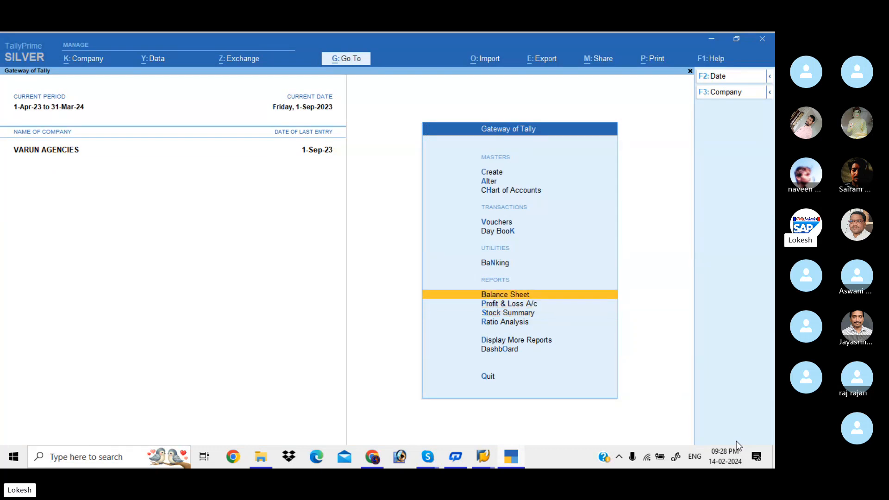
{"action": "key", "text": "Return"}
{"action": "key", "text": "alt+F5"}
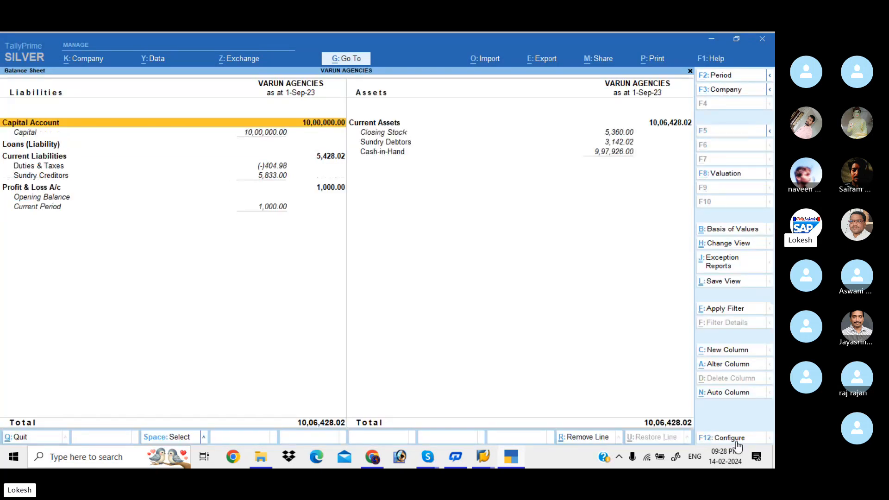
{"action": "key", "text": "Escape"}
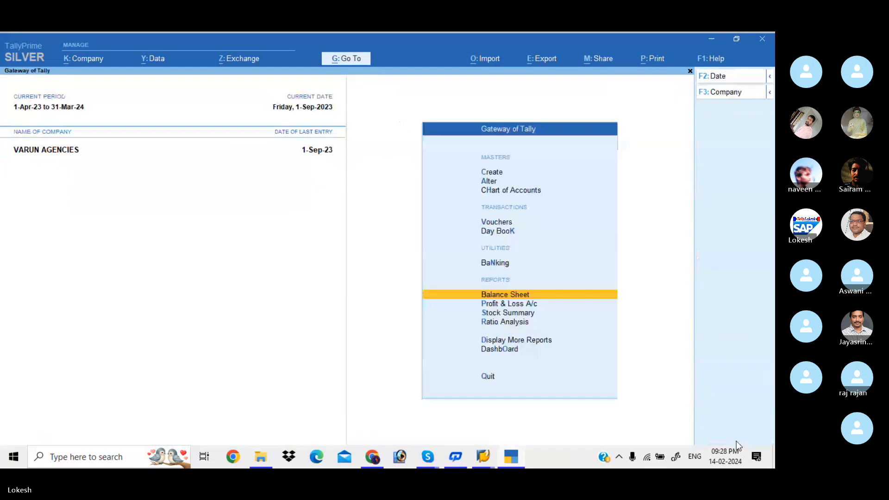
Step: Review all vouchers in the Day Book for the period 1-Apr-23 to 1-Sep-23, and close it
{"action": "key", "text": "Up"}
{"action": "key", "text": "Up"}
{"action": "key", "text": "Up"}
{"action": "key", "text": "Down"}
{"action": "key", "text": "Return"}
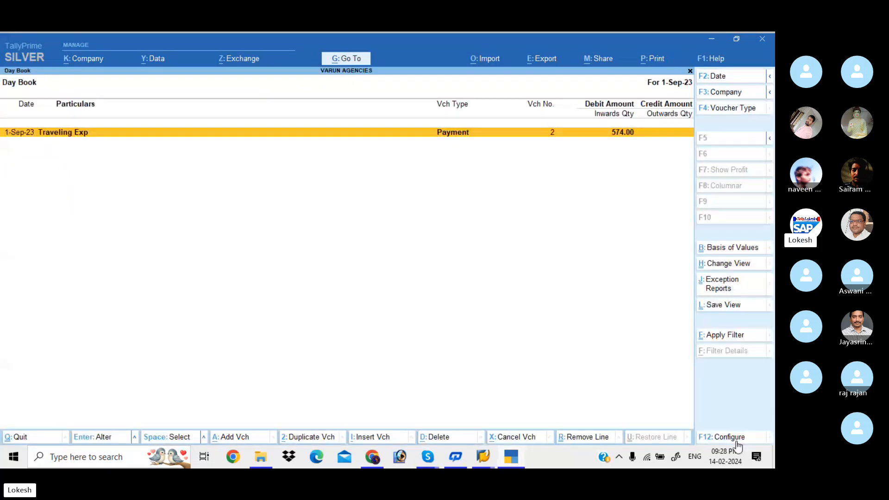
{"action": "key", "text": "alt+F2"}
{"action": "key", "text": "BackSpace"}
{"action": "key", "text": "Return"}
{"action": "key", "text": "BackSpace"}
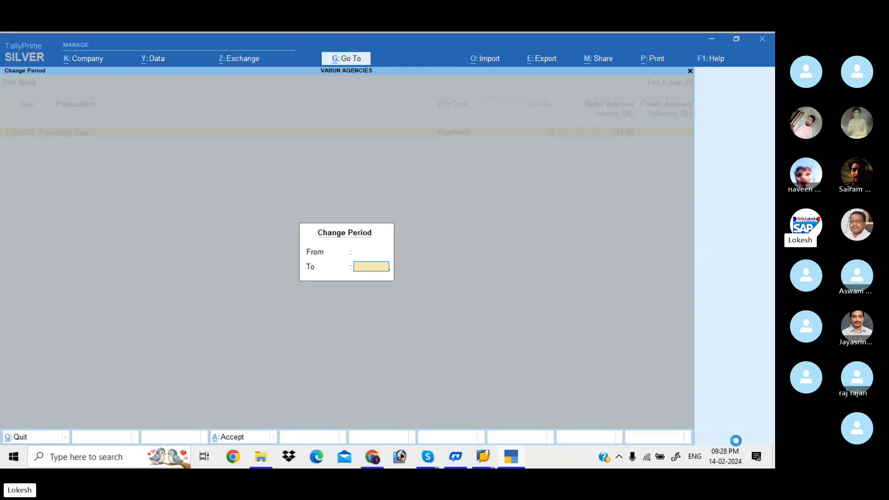
{"action": "key", "text": "Return"}
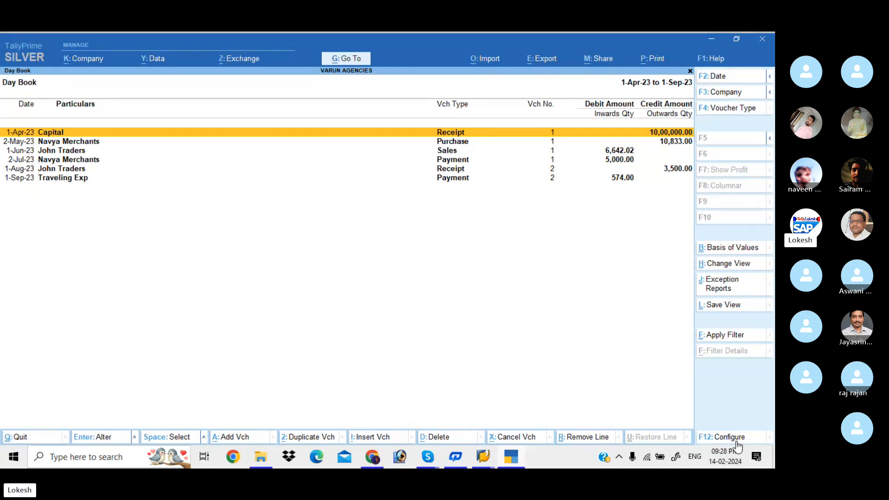
{"action": "key", "text": "Escape"}
Step: Run a Stock Query for the stock item Fruit Butter Jam to check its purchases and sales
{"action": "key", "text": "Down"}
{"action": "key", "text": "Down"}
{"action": "key", "text": "Down"}
{"action": "key", "text": "Down"}
{"action": "key", "text": "Down"}
{"action": "key", "text": "Down"}
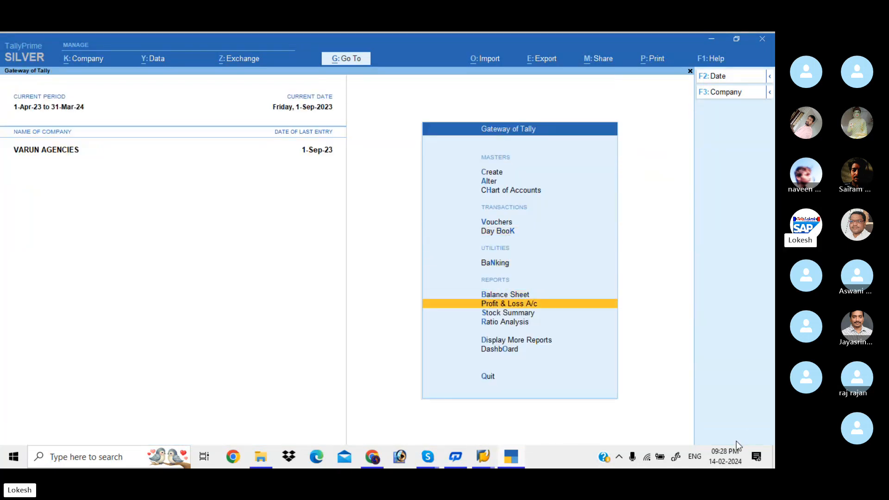
{"action": "key", "text": "Return"}
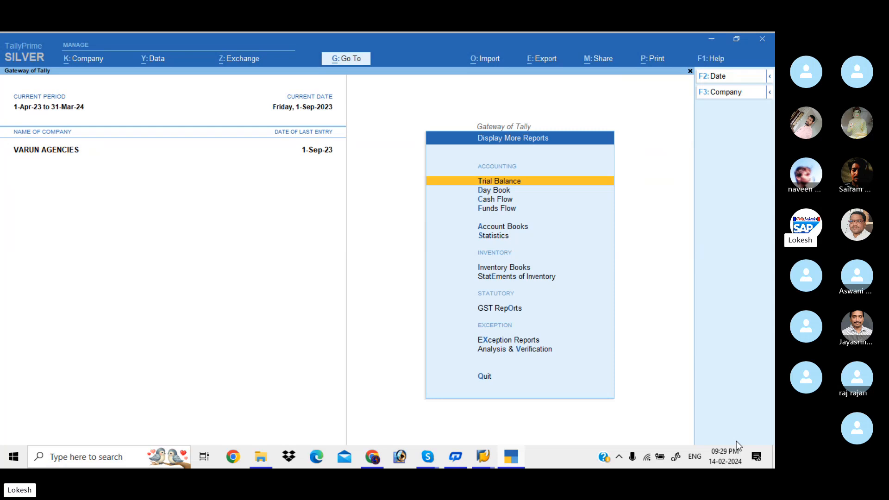
{"action": "key", "text": "Down"}
{"action": "key", "text": "Down"}
{"action": "key", "text": "Down"}
{"action": "key", "text": "Down"}
{"action": "key", "text": "Down"}
{"action": "key", "text": "Down"}
{"action": "key", "text": "Down"}
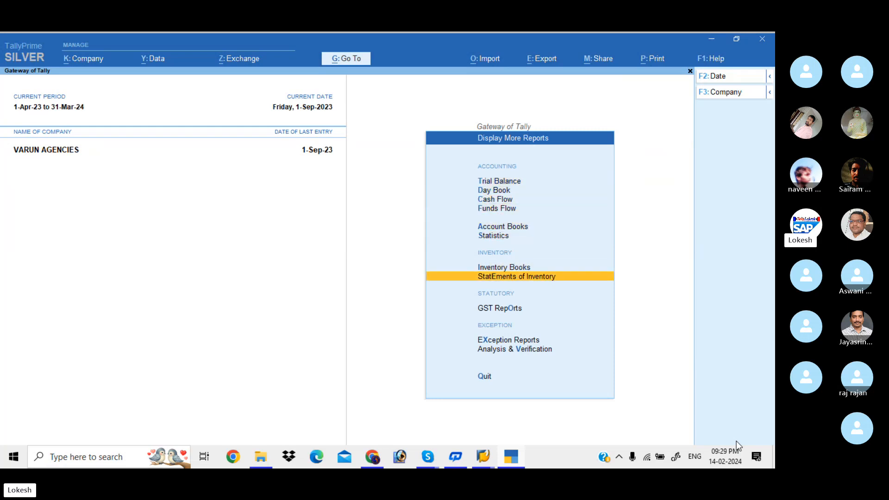
{"action": "key", "text": "Return"}
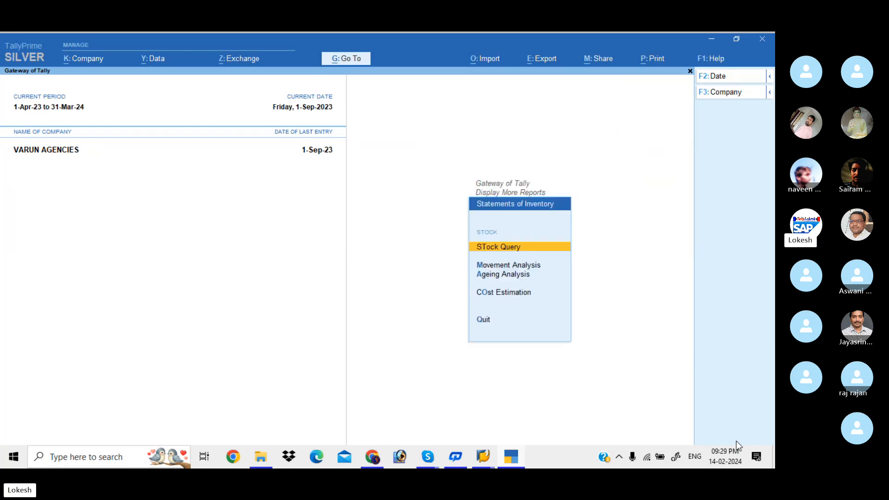
{"action": "key", "text": "Return"}
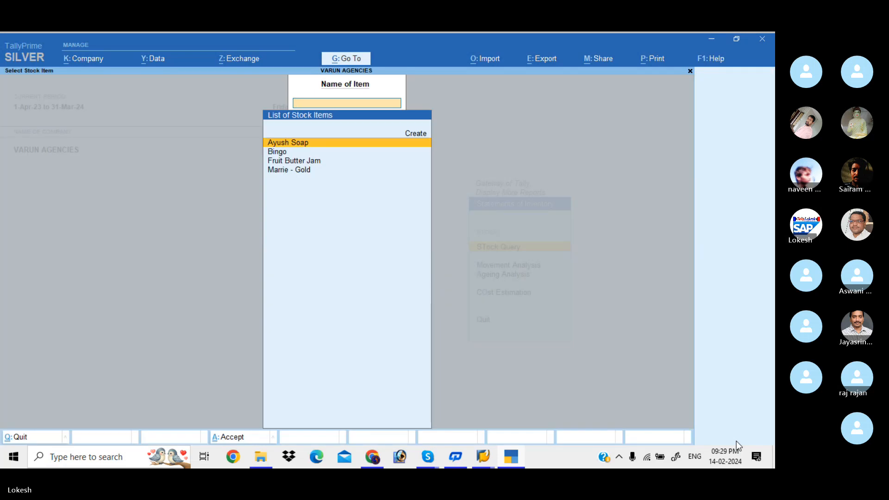
{"action": "key", "text": "Down"}
{"action": "key", "text": "Down"}
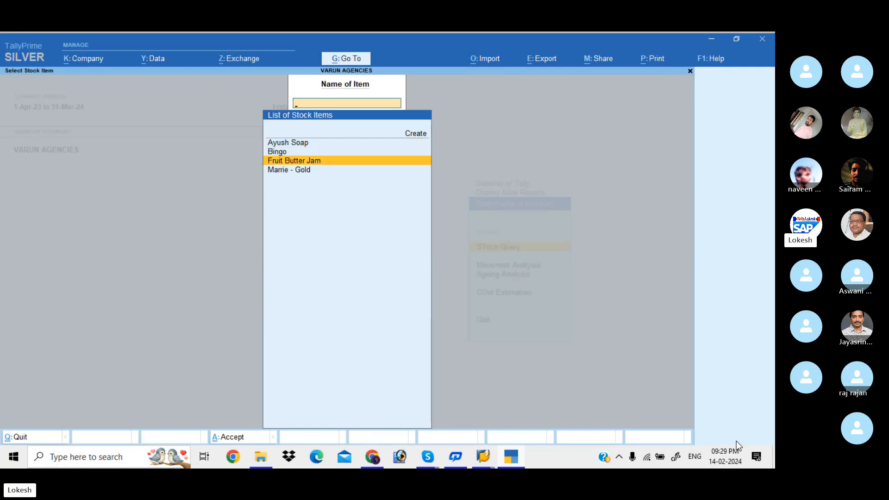
{"action": "key", "text": "Return"}
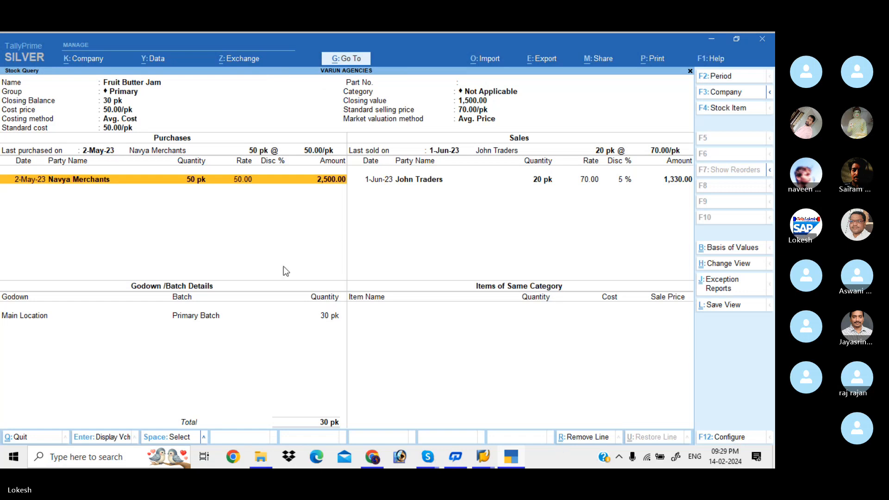
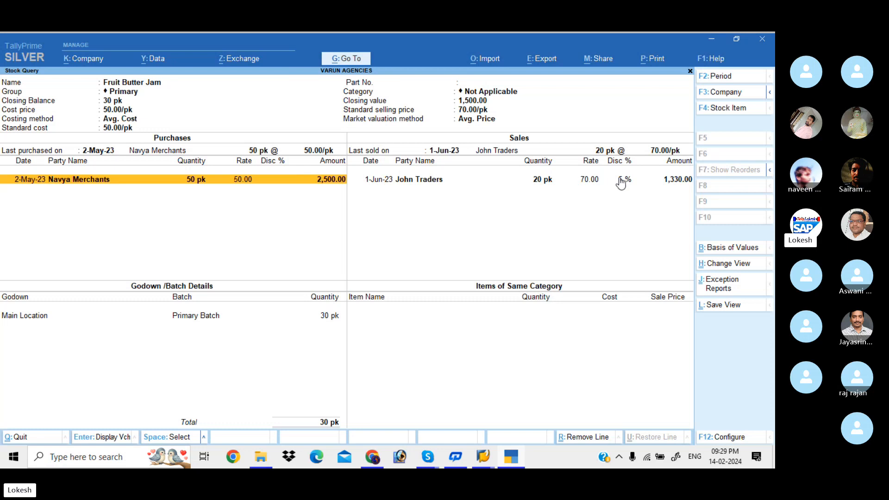
Step: Switch the Stock Query to the stock items Bingo and Ayush Soap in turn to check their purchases and sales
{"action": "left_click", "coordinate": [723, 111]}
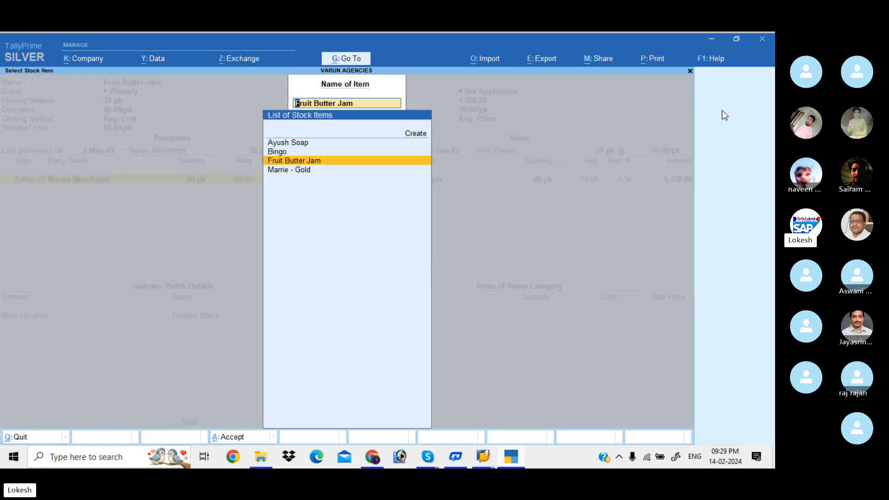
{"action": "key", "text": "Up"}
{"action": "key", "text": "Return"}
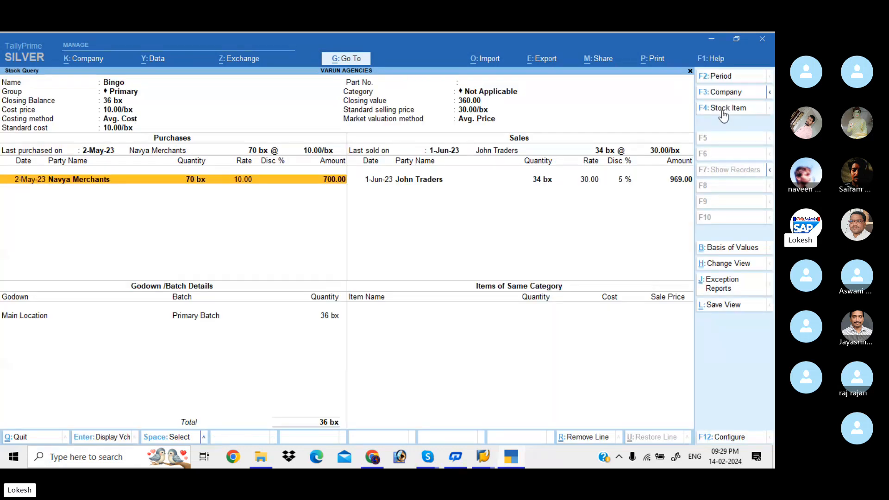
{"action": "left_click", "coordinate": [722, 110]}
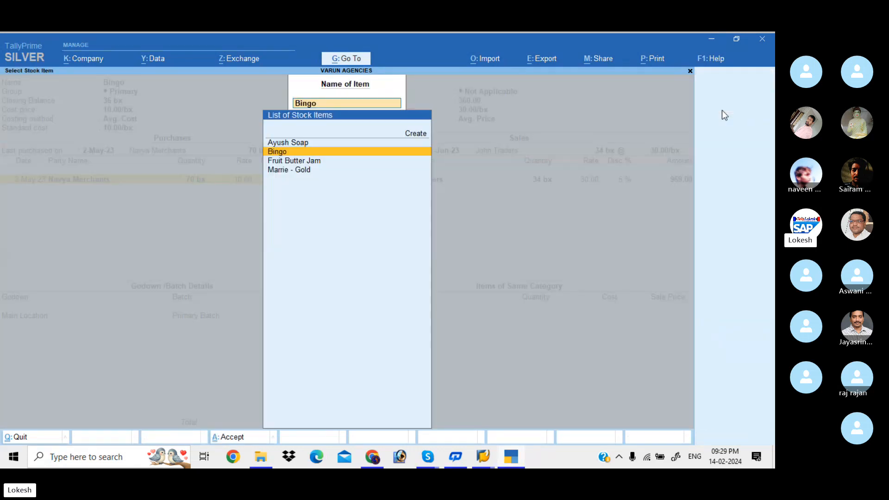
{"action": "key", "text": "Up"}
{"action": "key", "text": "Return"}
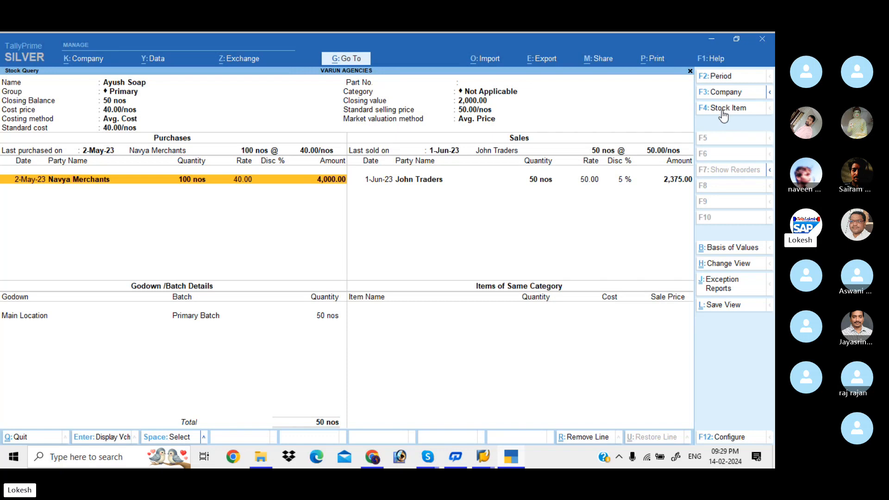
Step: Check the purchases and sales of the stock item Marrie - Gold, and close the Stock Query back to the Gateway of Tally
{"action": "left_click", "coordinate": [723, 111]}
{"action": "key", "text": "Down"}
{"action": "key", "text": "Down"}
{"action": "key", "text": "Down"}
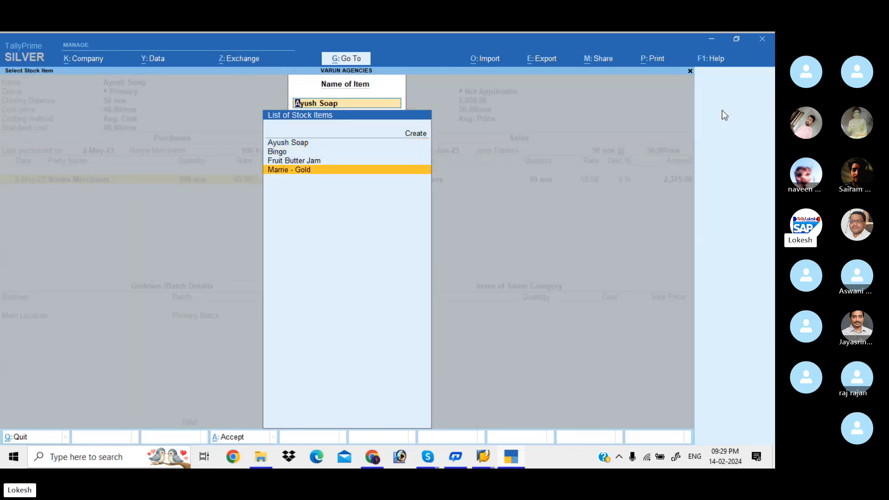
{"action": "key", "text": "Return"}
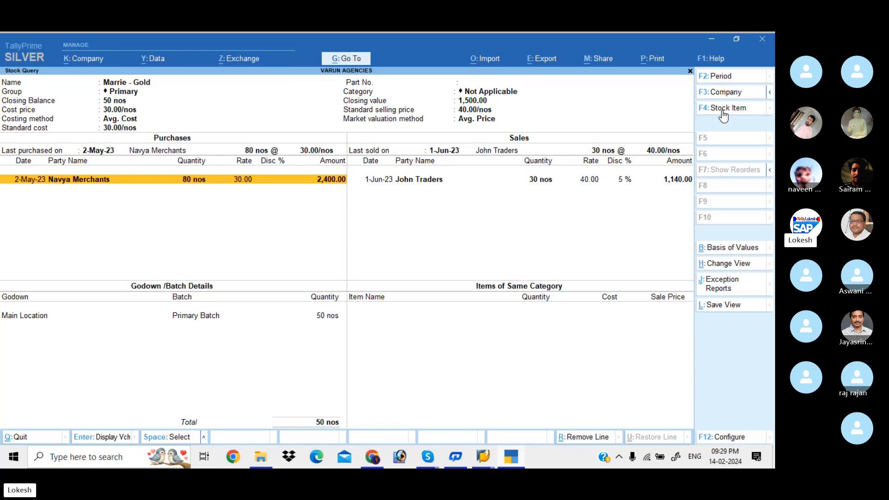
{"action": "left_click", "coordinate": [722, 111]}
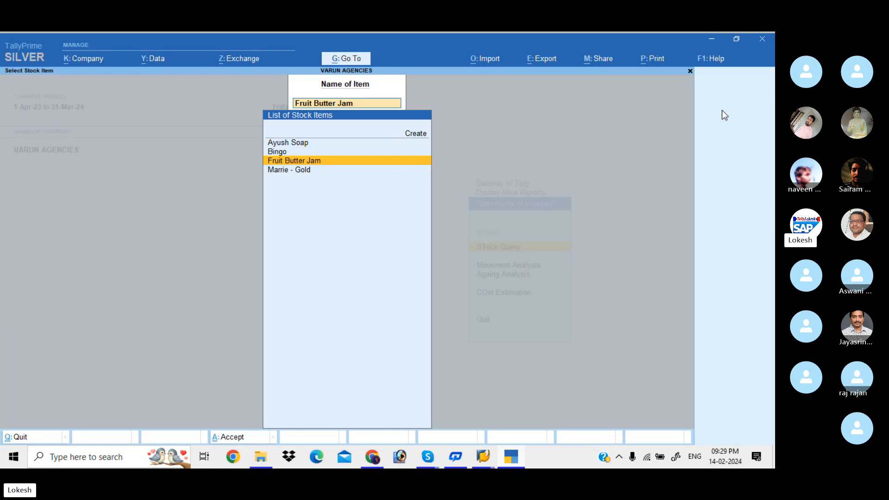
{"action": "key", "text": "Escape"}
{"action": "key", "text": "Escape"}
{"action": "key", "text": "Escape"}
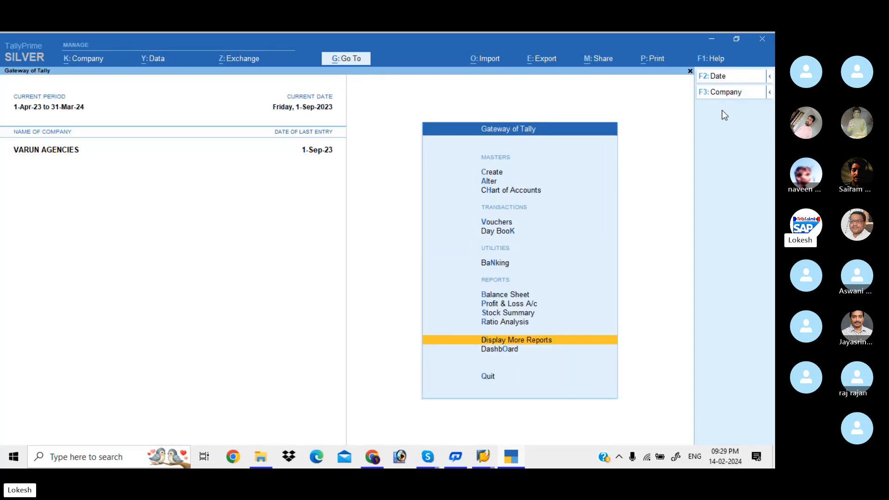
{"action": "key", "text": "Escape"}
{"action": "key", "text": "Escape"}
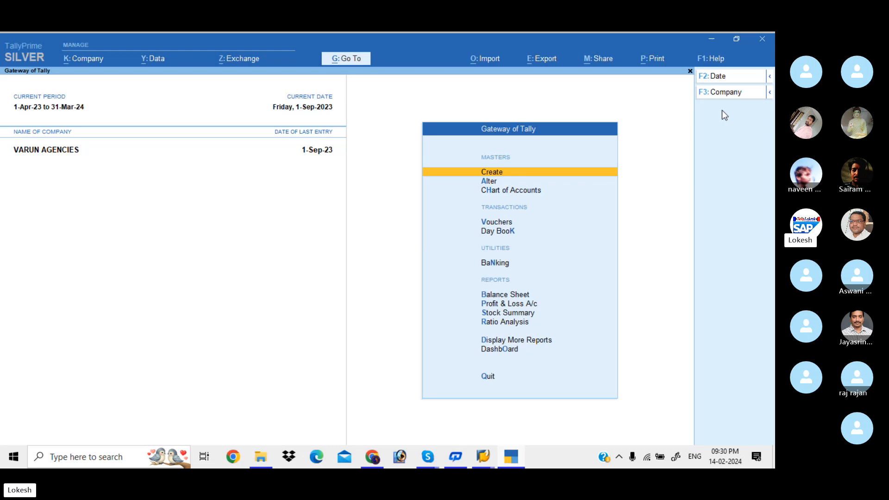
Step: Switch to the Skype call window showing the meeting participants
{"action": "mouse_move", "coordinate": [431, 464]}
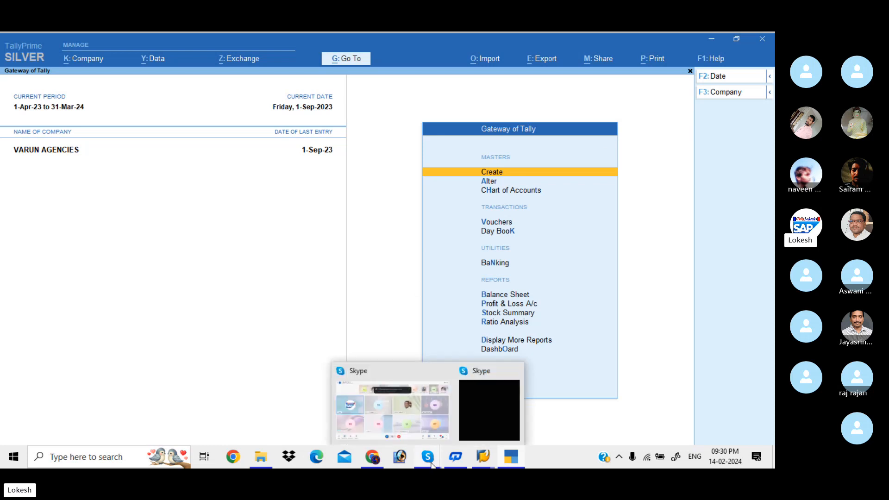
{"action": "left_click", "coordinate": [412, 393]}
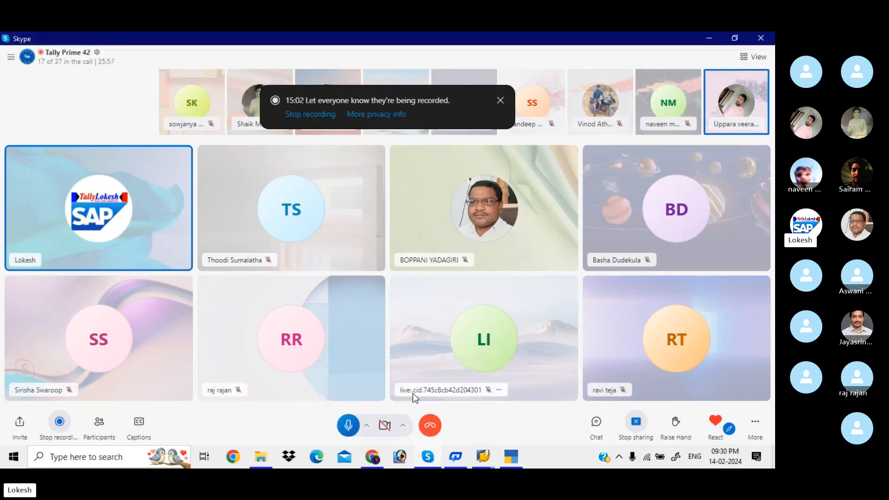